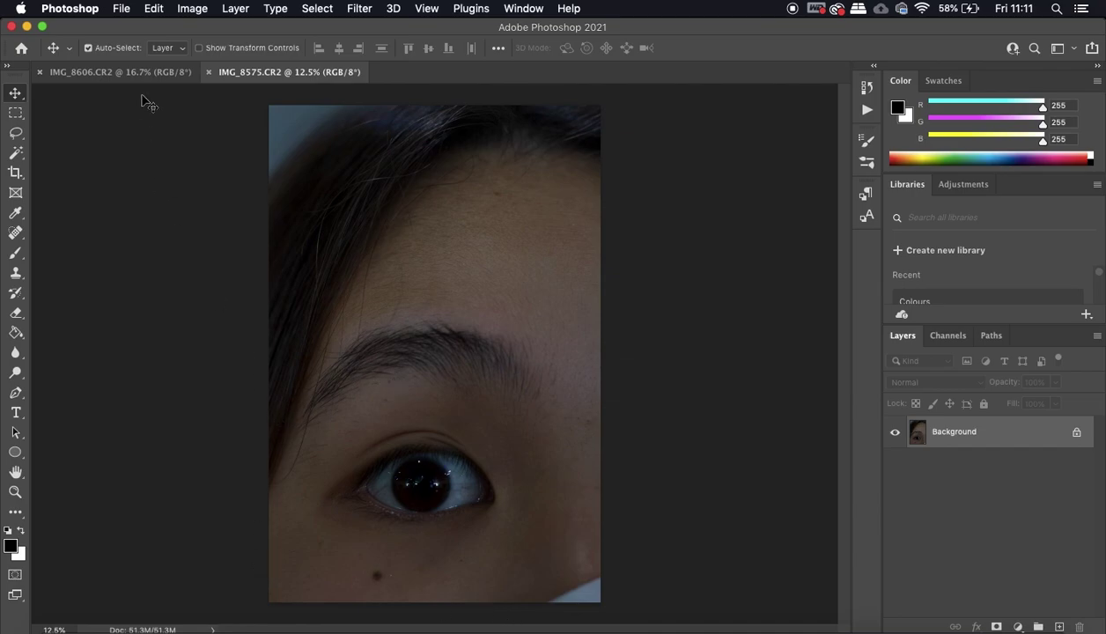
# Resize the hands image IMG_8606.CR2 to a width of 25 cm, keeping its proportions and 300 pixels/inch resolution
pyautogui.click(128, 72)
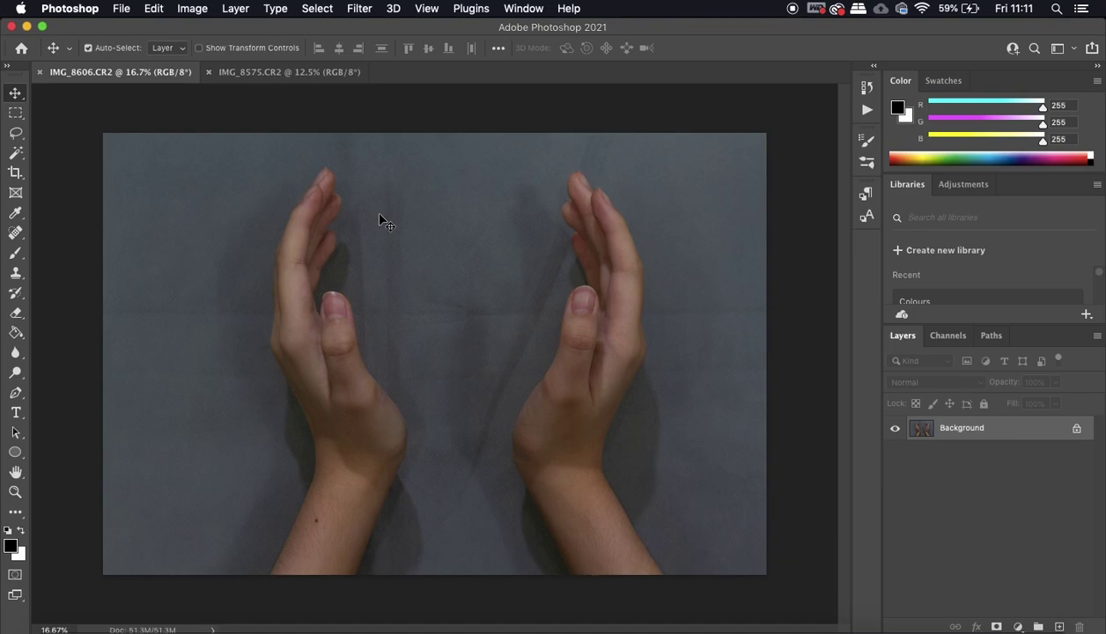
pyautogui.click(189, 10)
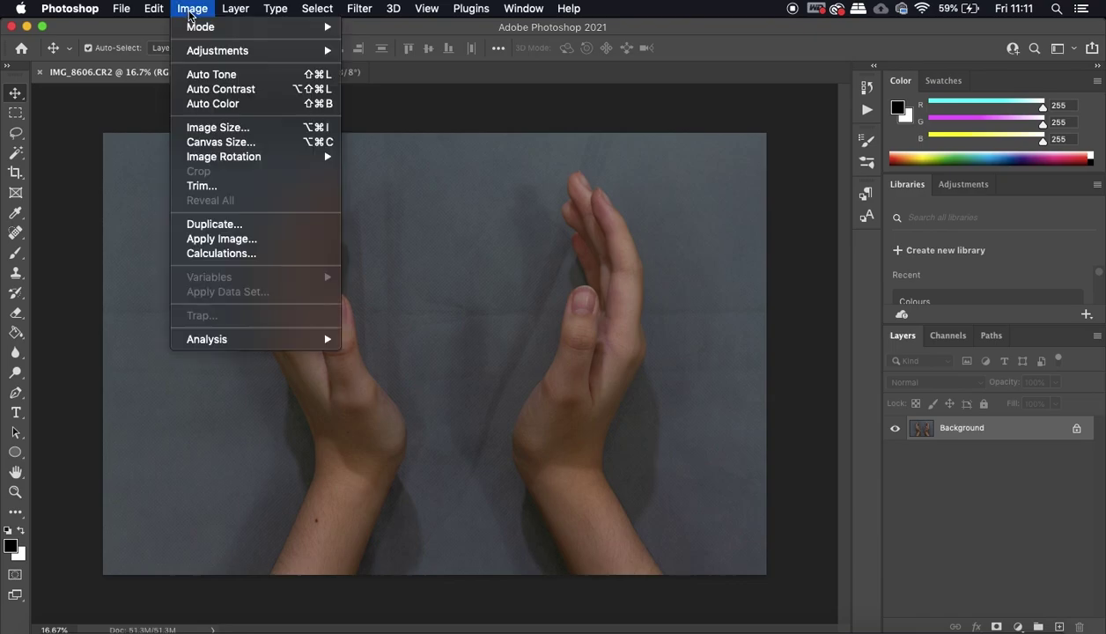
pyautogui.click(244, 129)
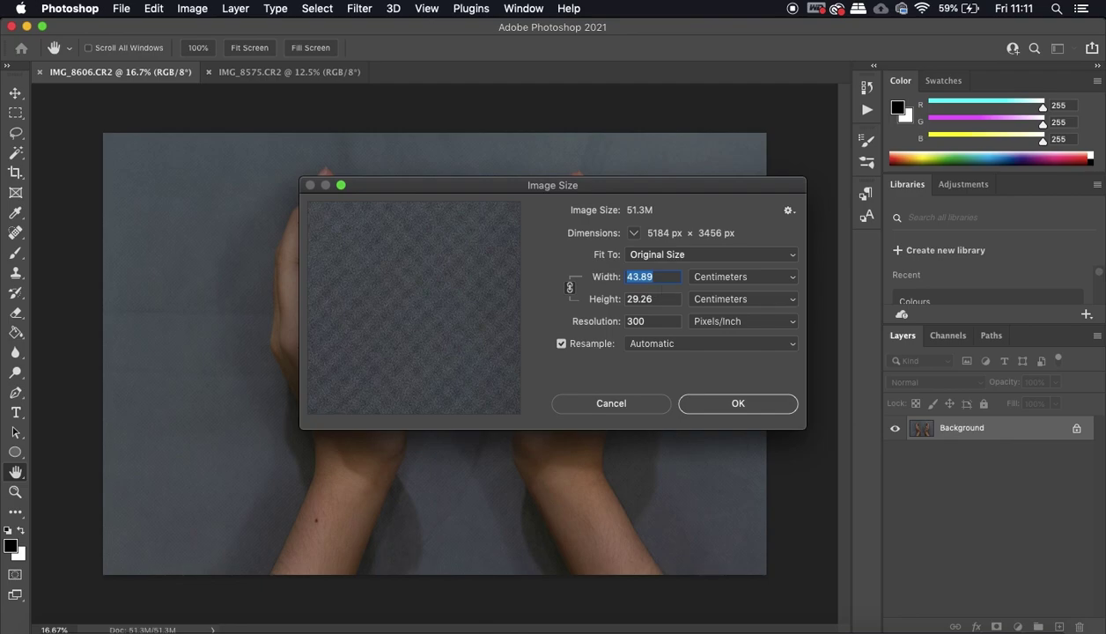
pyautogui.write('25')
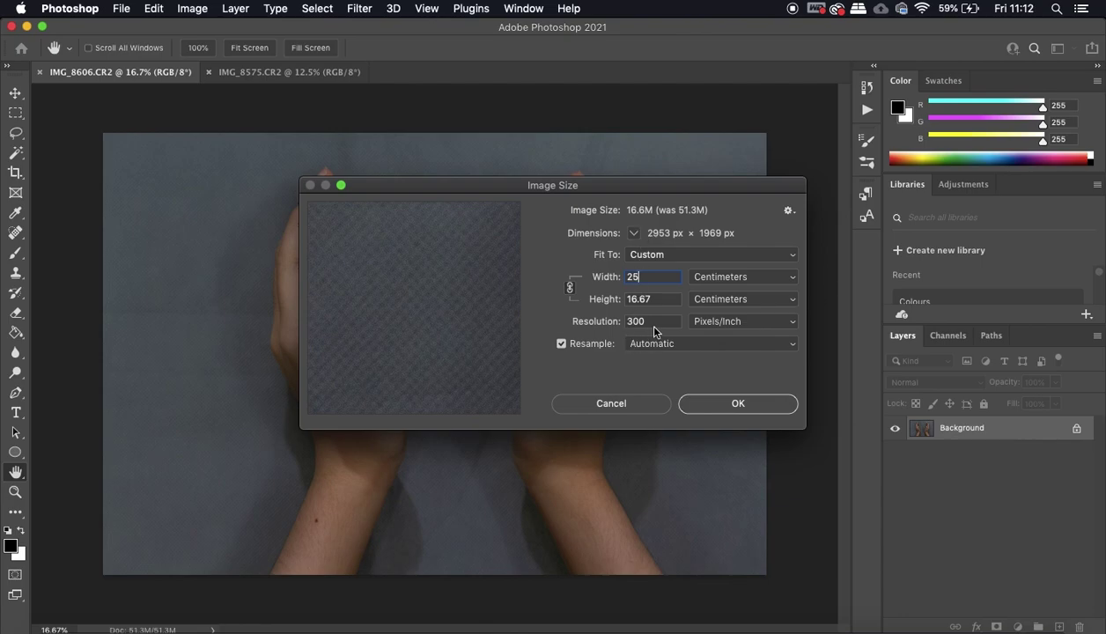
pyautogui.click(734, 409)
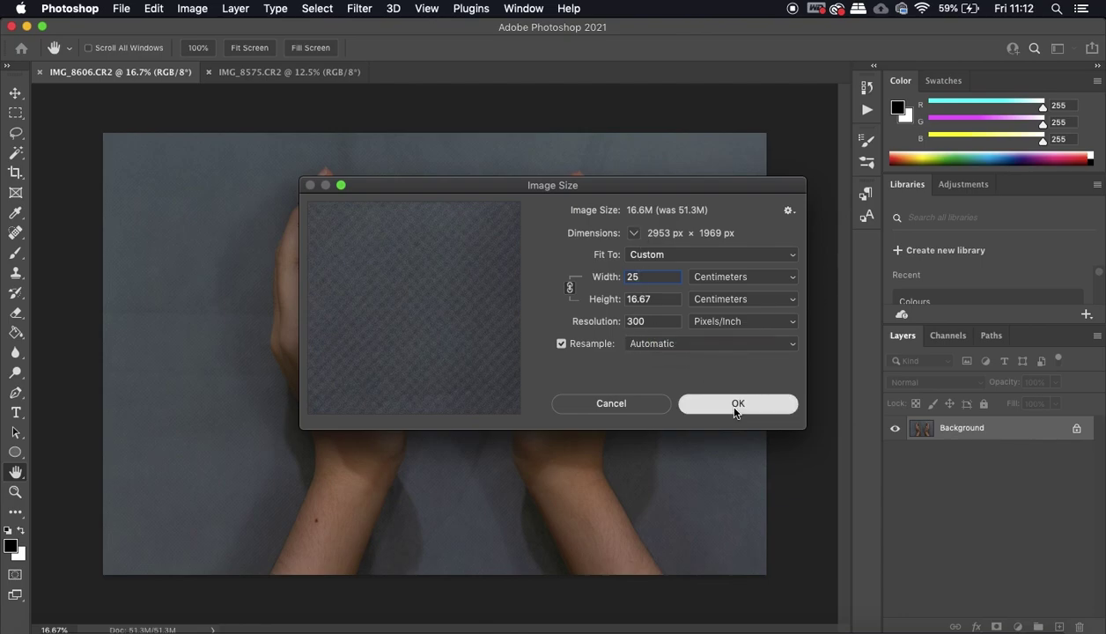
pyautogui.click(736, 407)
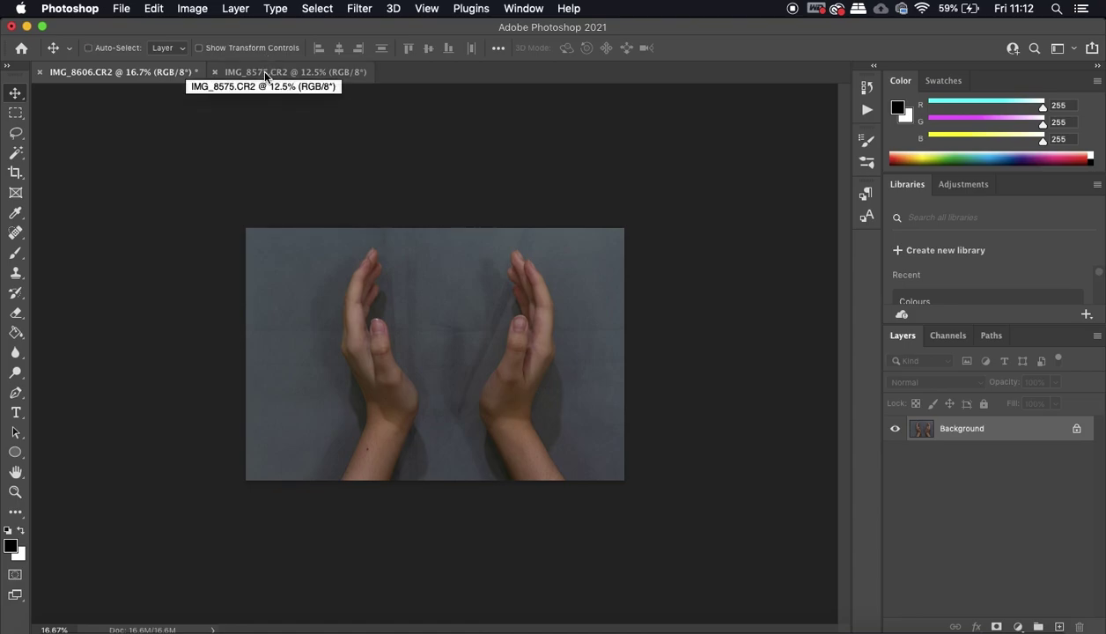
pyautogui.press('super+plus')
pyautogui.press('super+plus')
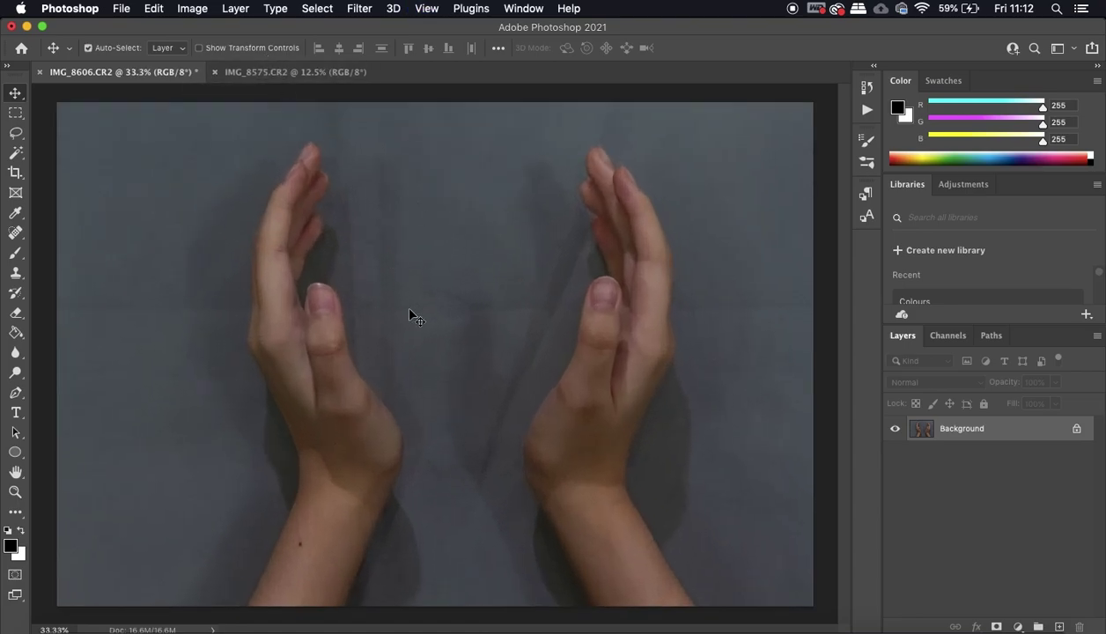
# Resize the eye image IMG_8575.CR2 to a height of 25 cm, keeping its proportions
pyautogui.click(303, 75)
pyautogui.click(195, 11)
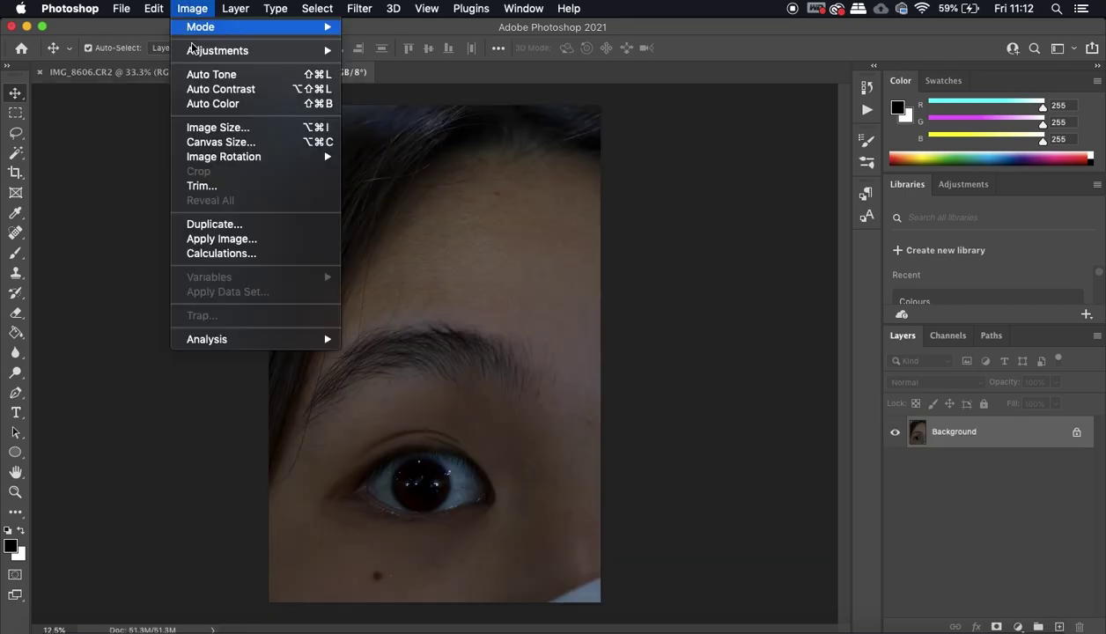
pyautogui.click(202, 132)
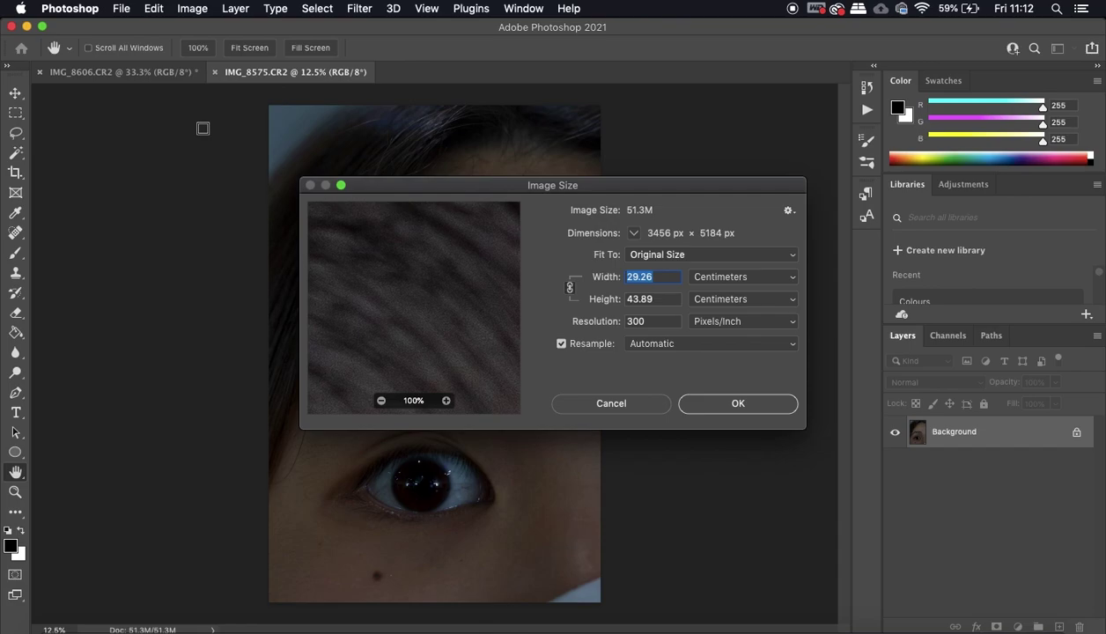
pyautogui.click(650, 299)
pyautogui.write('25')
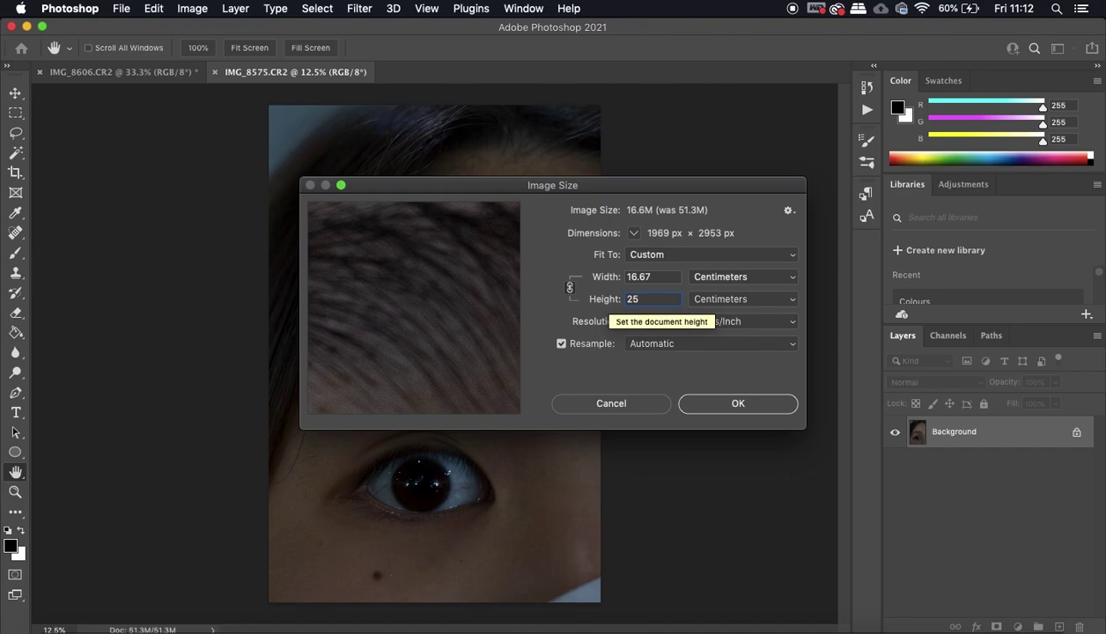
pyautogui.press('Return')
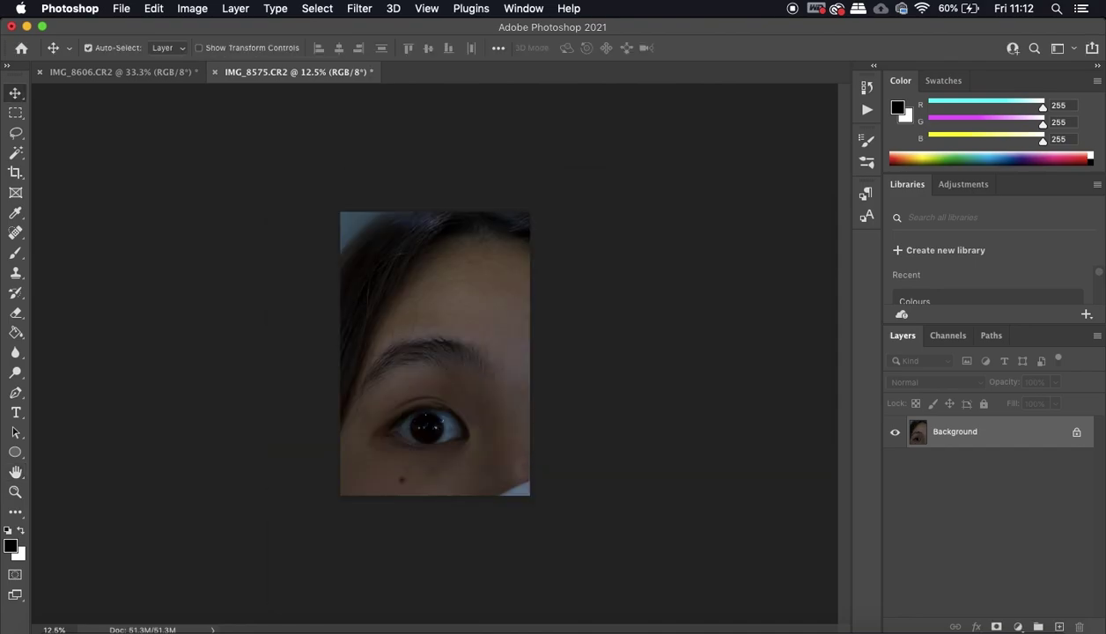
pyautogui.press('super+plus')
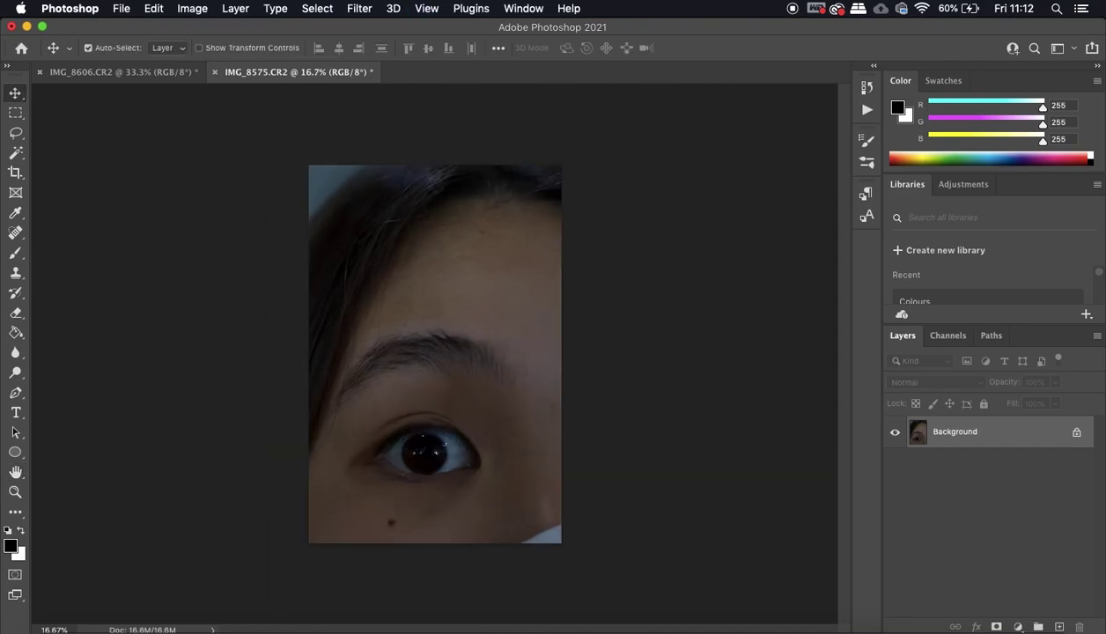
# Select the hands in IMG_8606.CR2 using Select Subject in Select and Mask, and turn the selection into a layer mask
pyautogui.click(130, 72)
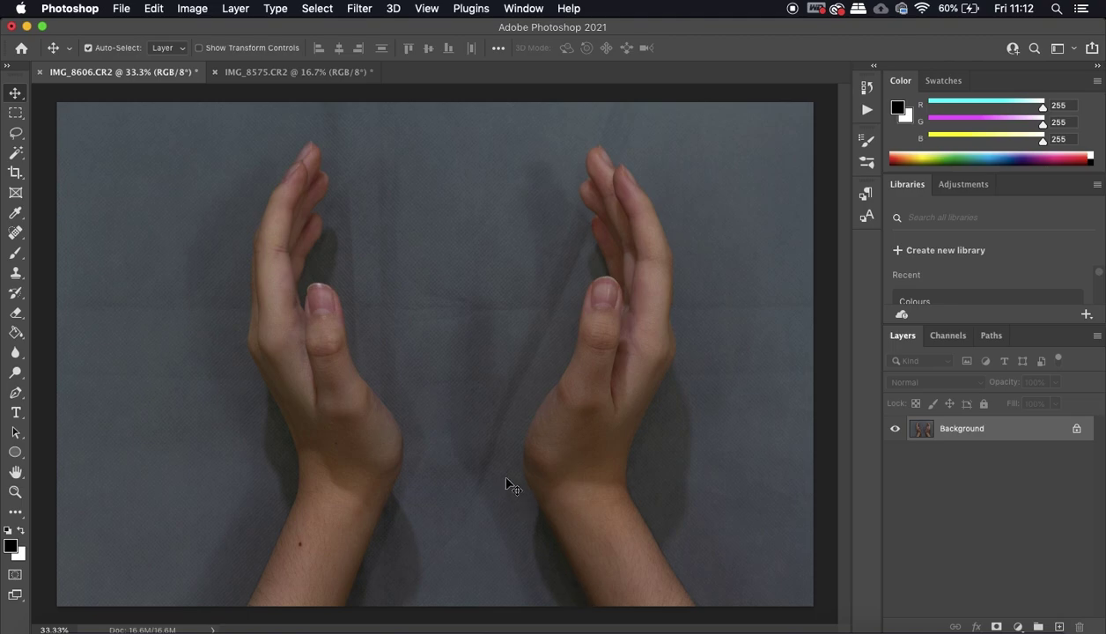
pyautogui.click(310, 11)
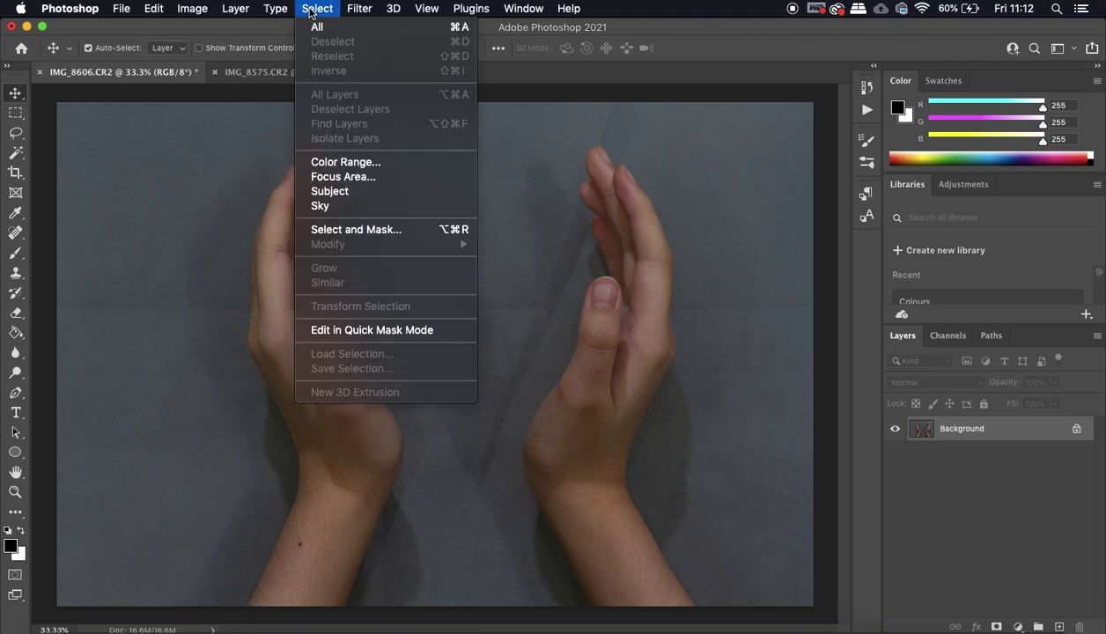
pyautogui.click(414, 231)
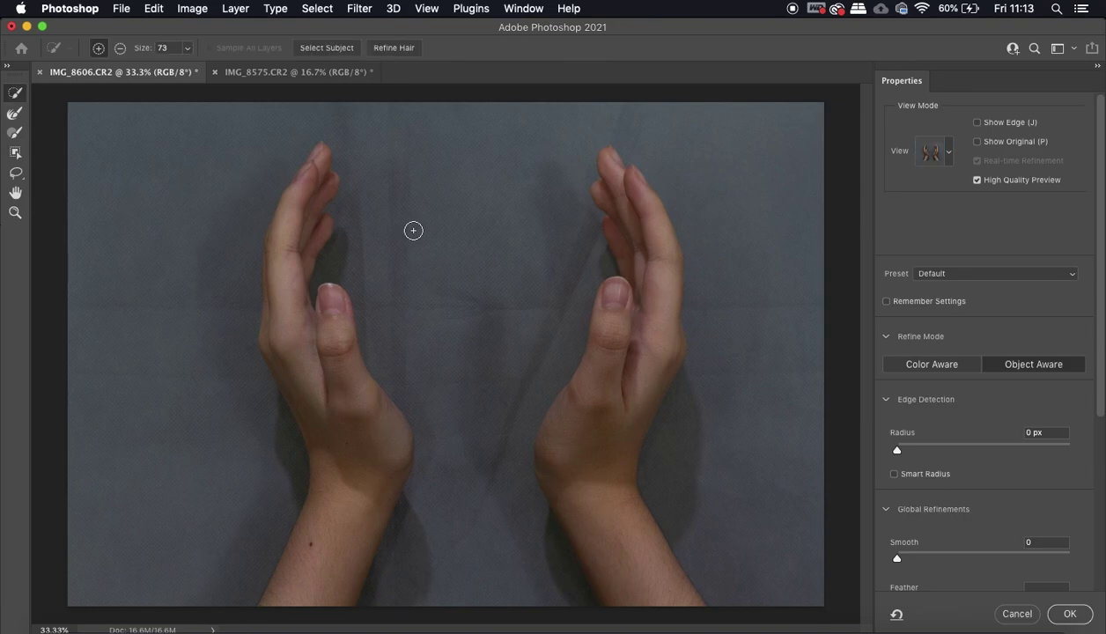
pyautogui.click(333, 51)
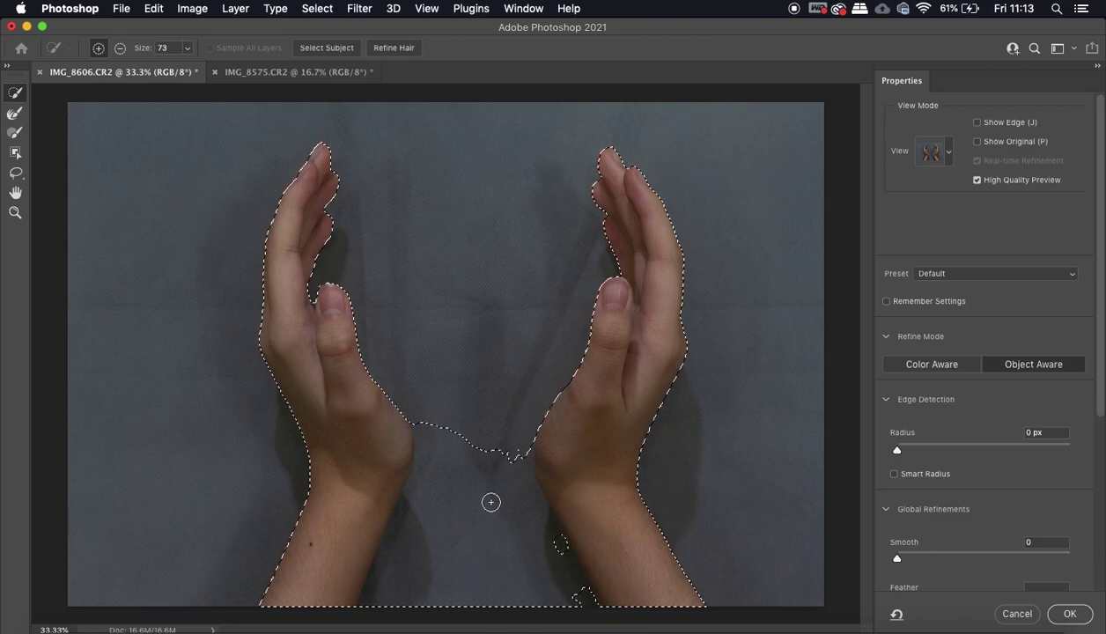
pyautogui.click(1071, 614)
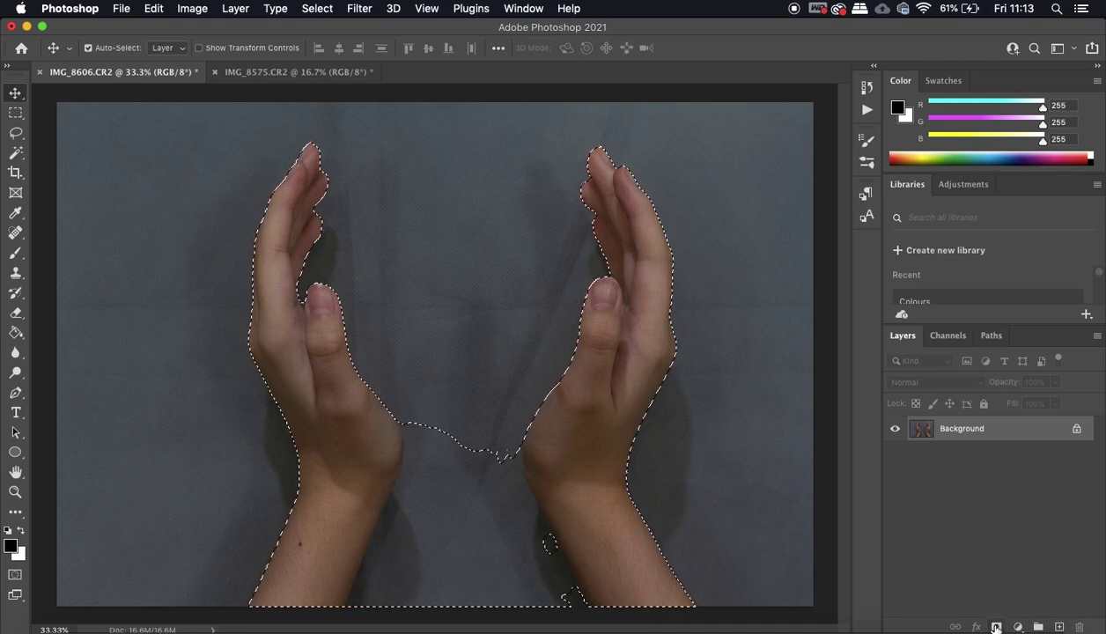
pyautogui.click(996, 627)
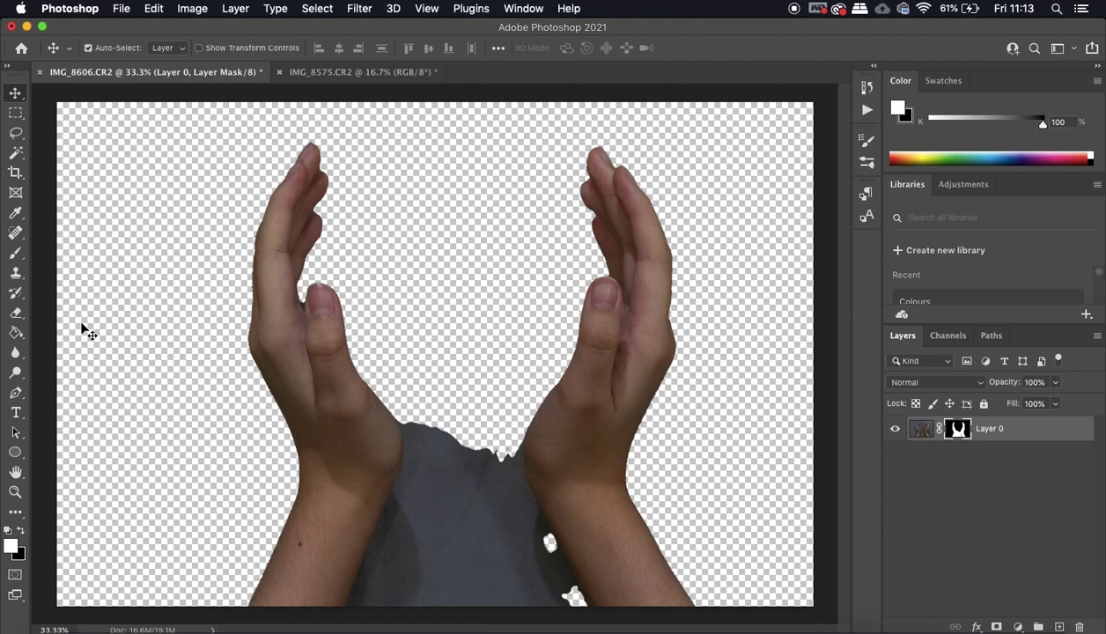
# Start a Pen tool path below the image and trace the inner edge of the right-hand arm up past the wrist
pyautogui.click(15, 393)
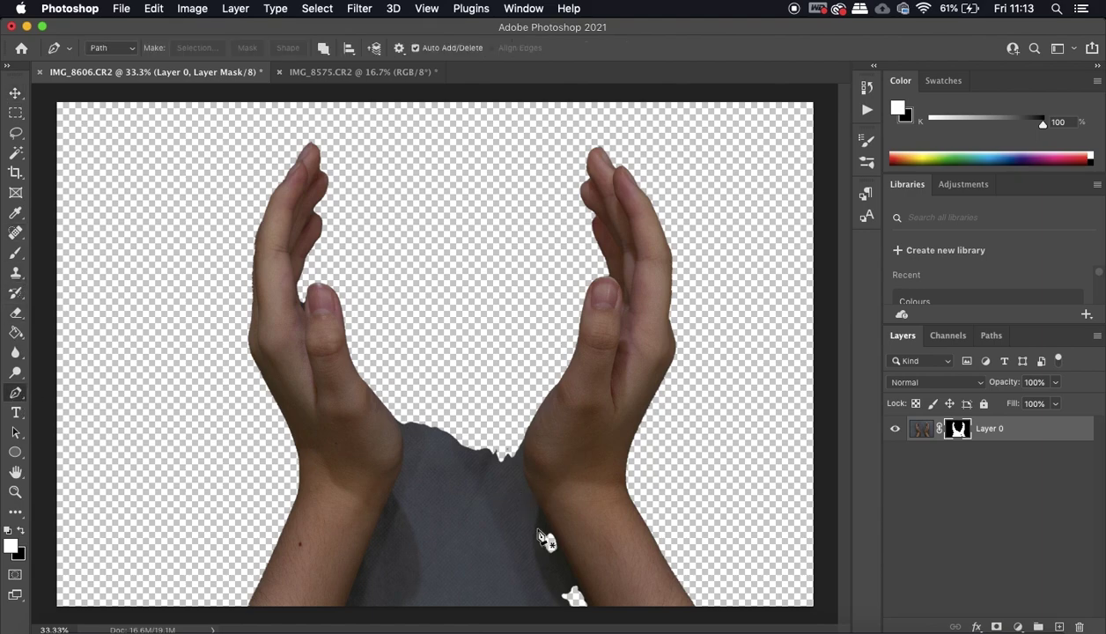
pyautogui.press('super+equal')
pyautogui.press('super+equal')
pyautogui.scroll(-10, 539, 537)
pyautogui.scroll(5, 540, 537)
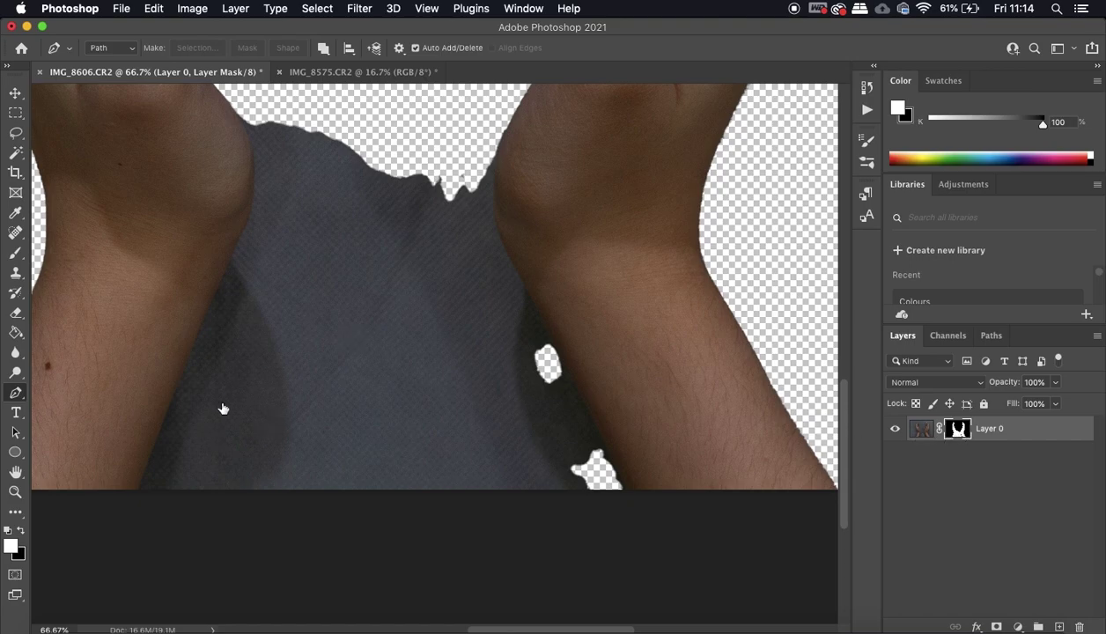
pyautogui.click(631, 496)
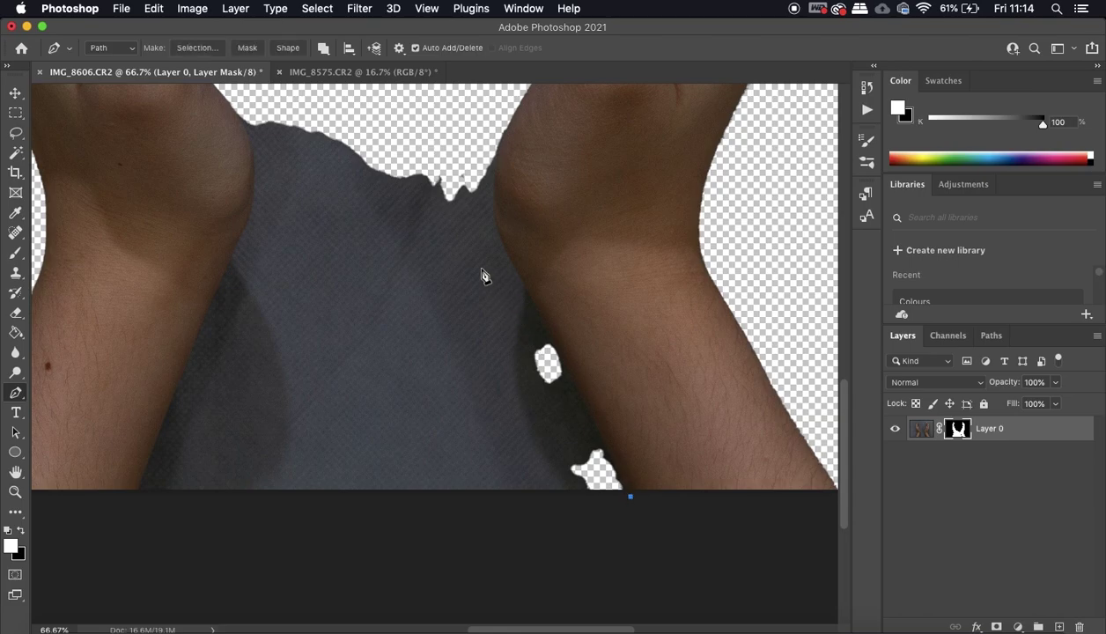
pyautogui.moveTo(529, 291); pyautogui.dragTo(520, 276)
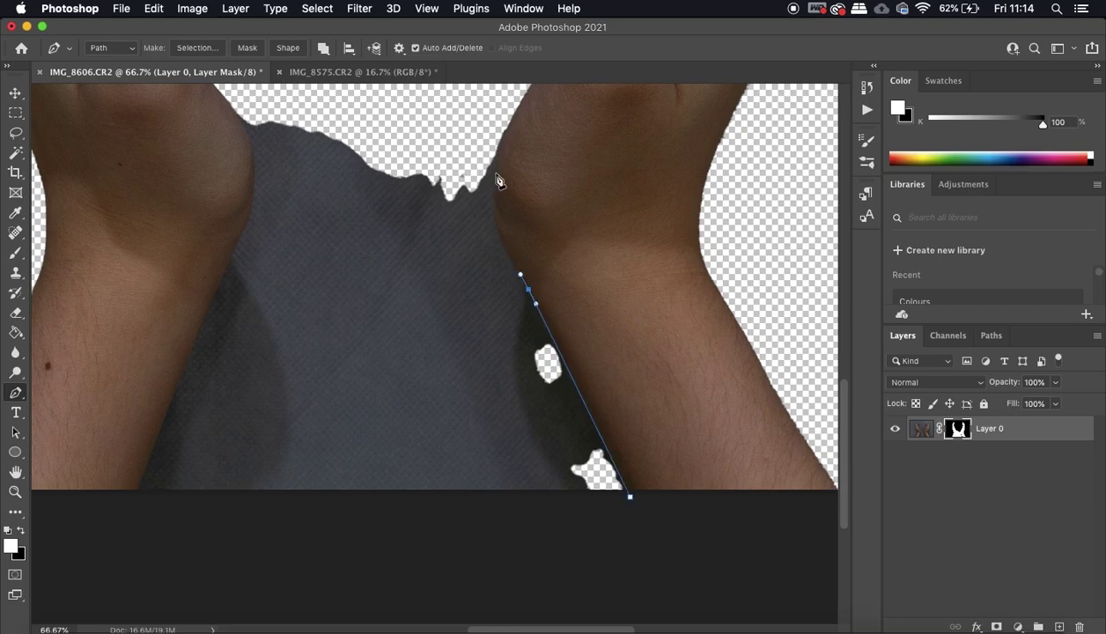
pyautogui.moveTo(494, 167); pyautogui.dragTo(509, 115)
pyautogui.moveTo(508, 112); pyautogui.dragTo(506, 110)
pyautogui.hscroll(-3, 478, 116)
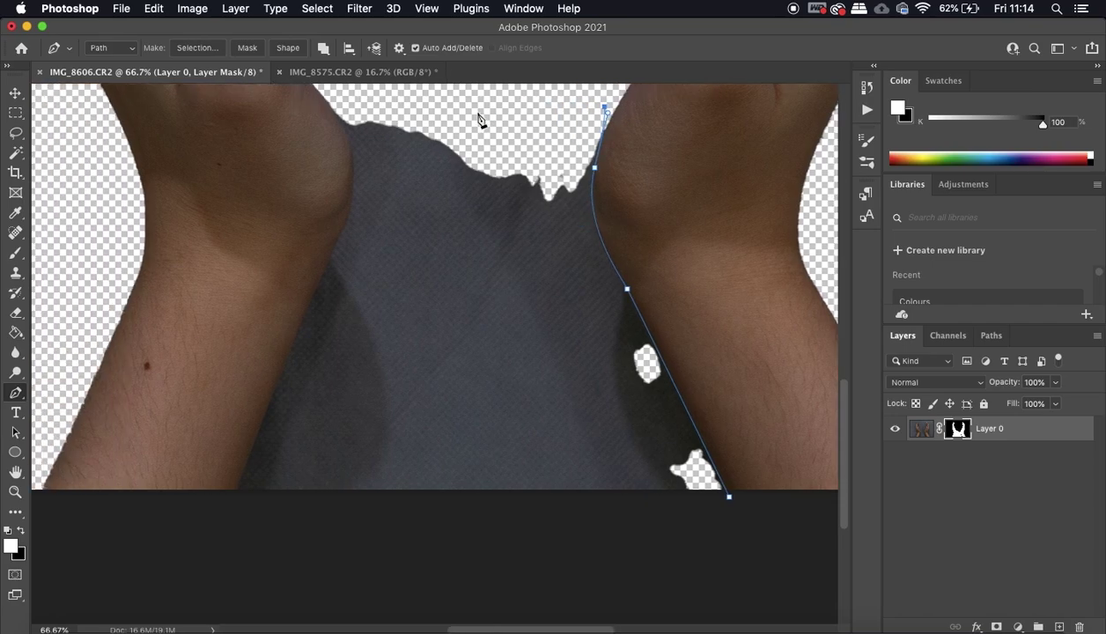
pyautogui.scroll(2, 478, 116)
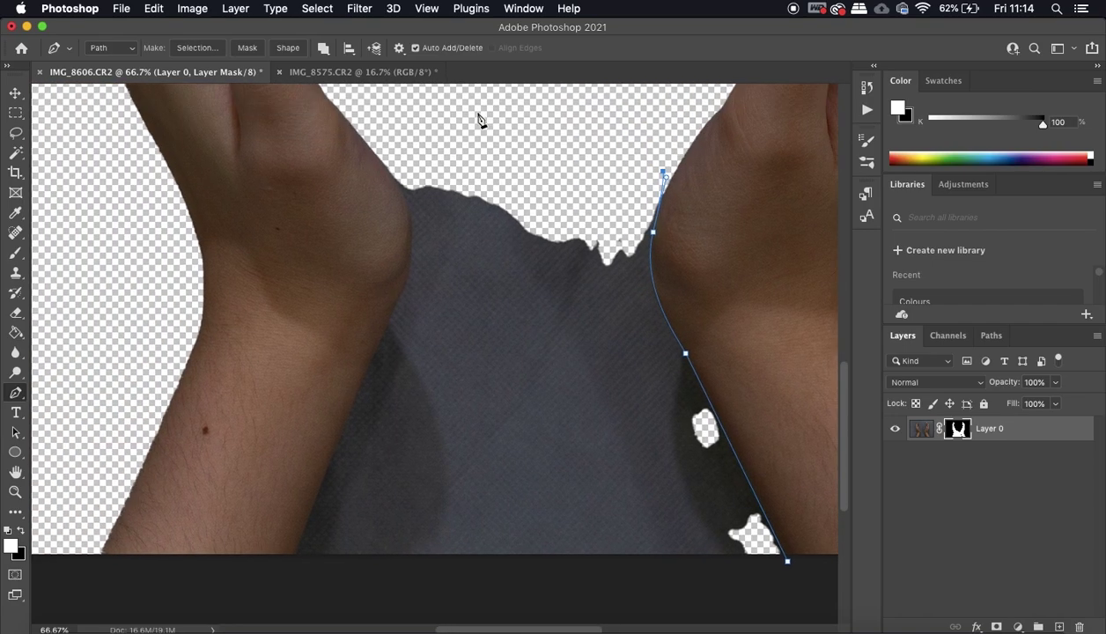
# Continue the path across to the left-hand arm, trace its inner edge to below the image, and close it at the starting point
pyautogui.click(374, 153)
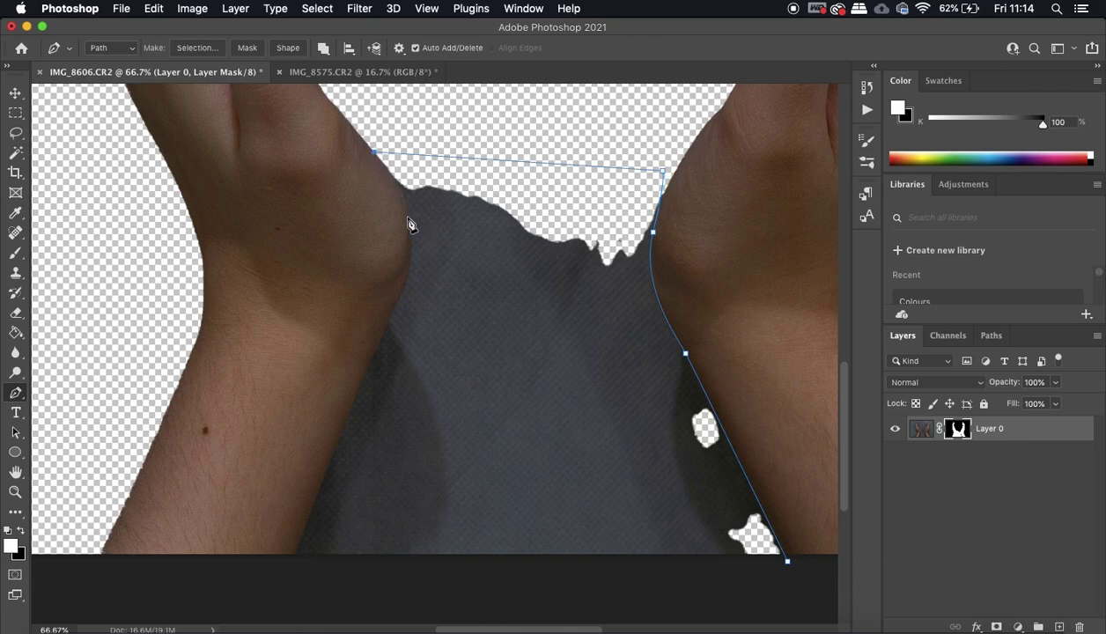
pyautogui.moveTo(411, 222); pyautogui.dragTo(411, 240)
pyautogui.click(411, 239)
pyautogui.moveTo(390, 317); pyautogui.dragTo(369, 367)
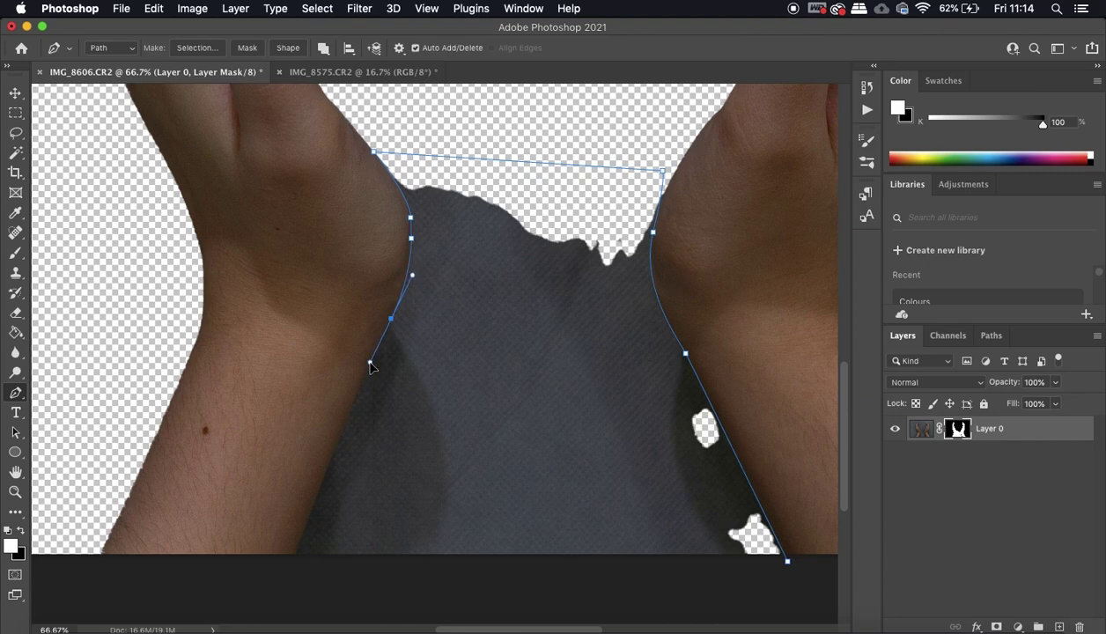
pyautogui.click(292, 561)
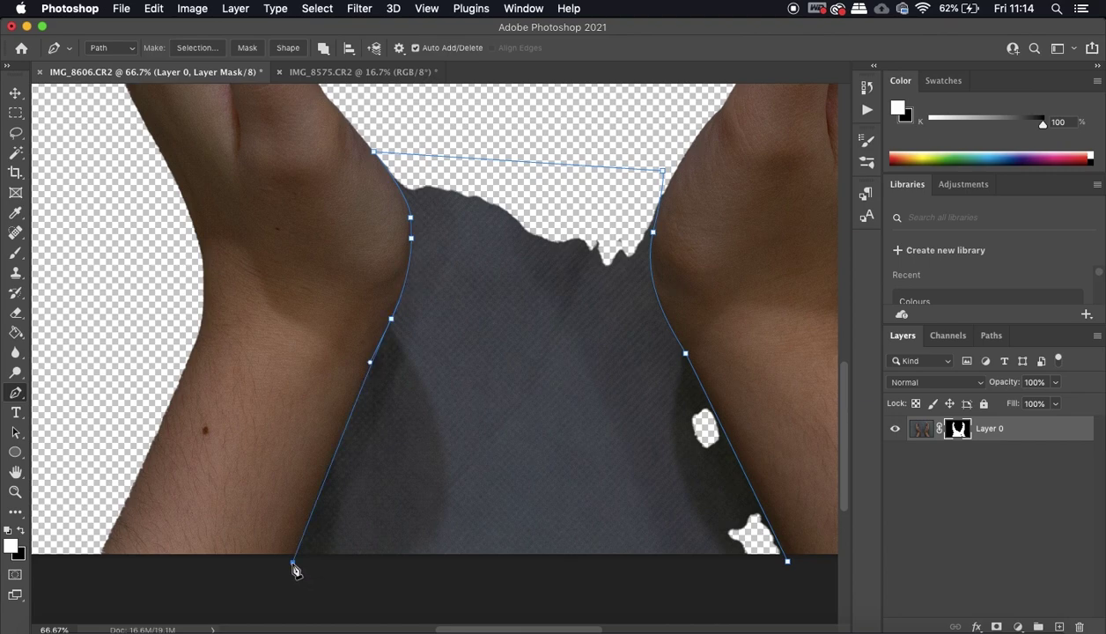
pyautogui.press('super+z')
pyautogui.click(292, 563)
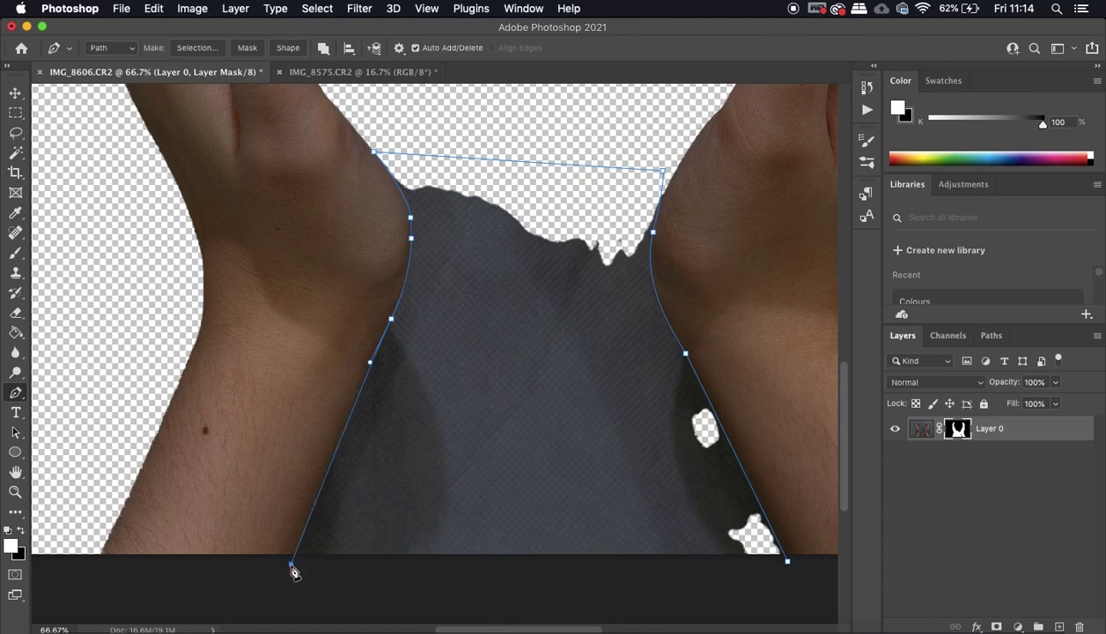
pyautogui.click(788, 562)
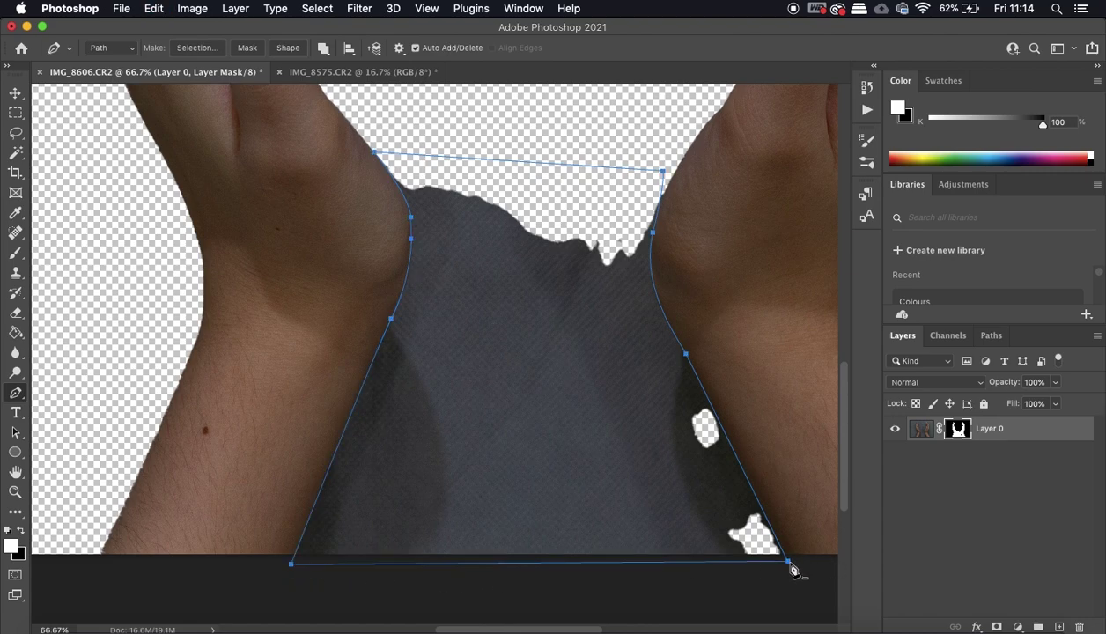
# Convert the closed path between the arms into a new anti-aliased selection with a feather radius of 0 pixels
pyautogui.rightClick(544, 392)
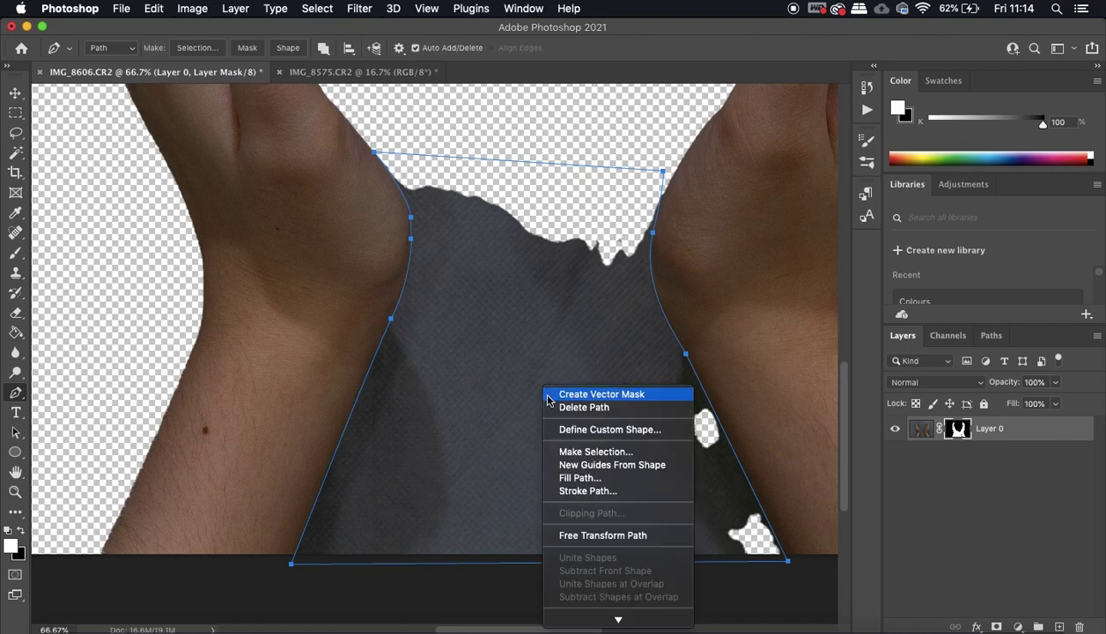
pyautogui.click(575, 450)
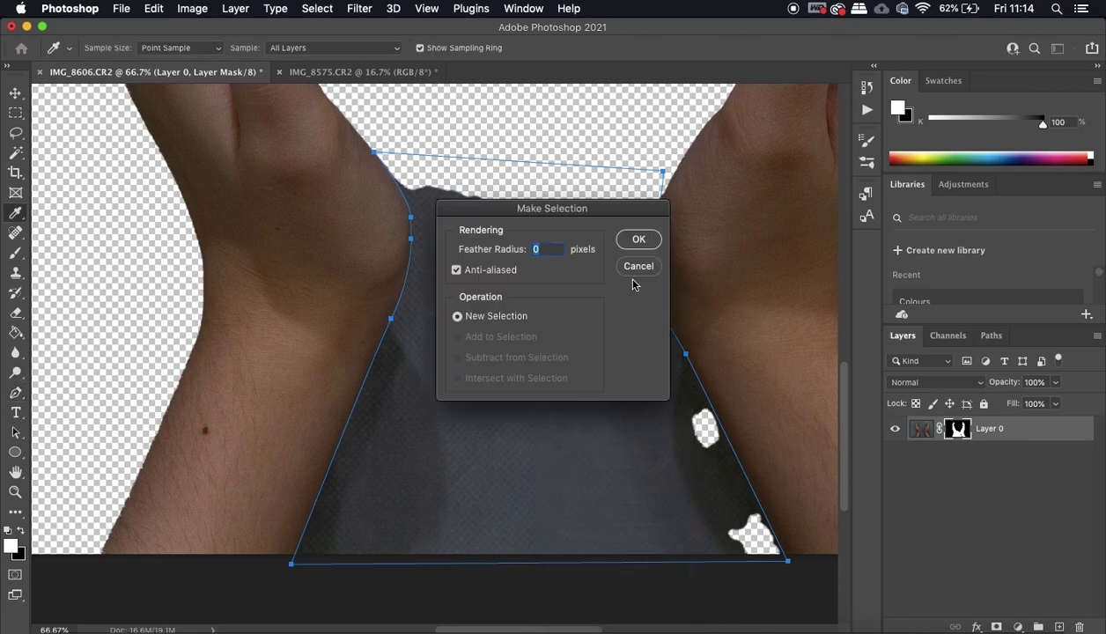
pyautogui.click(646, 241)
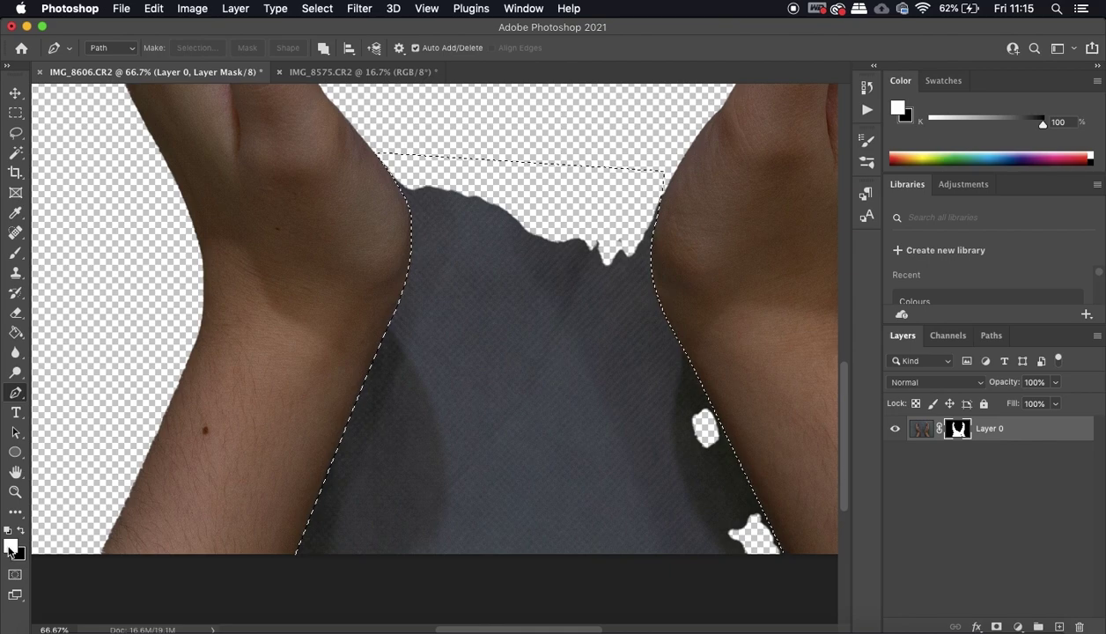
# Fill the selected area of the layer mask with black using the Paint Bucket to hide the backdrop between the arms
pyautogui.click(21, 533)
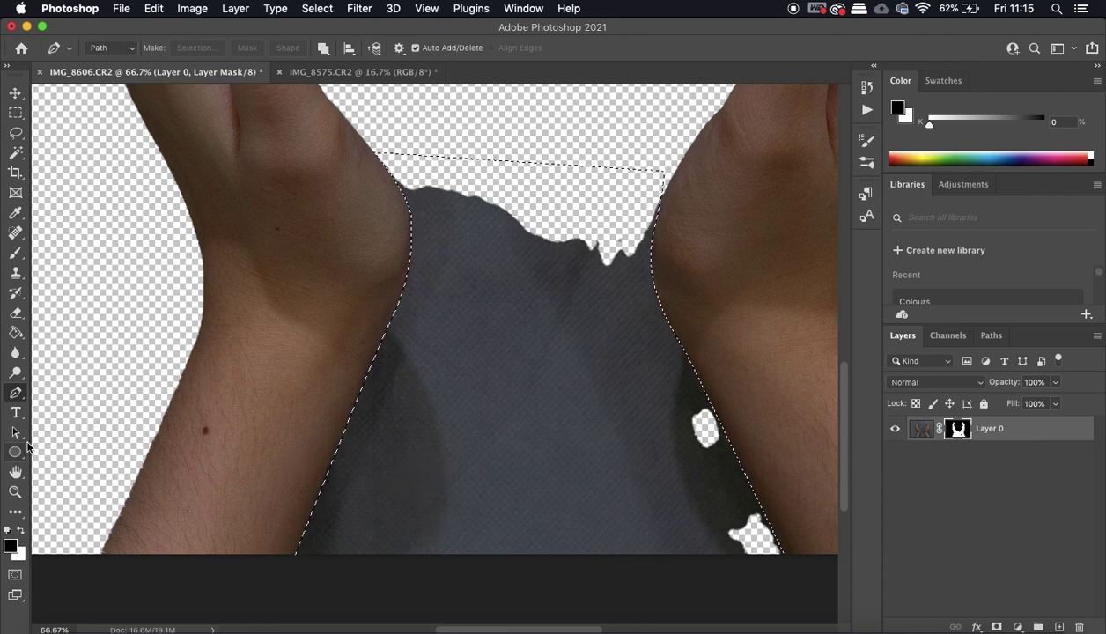
pyautogui.click(16, 333)
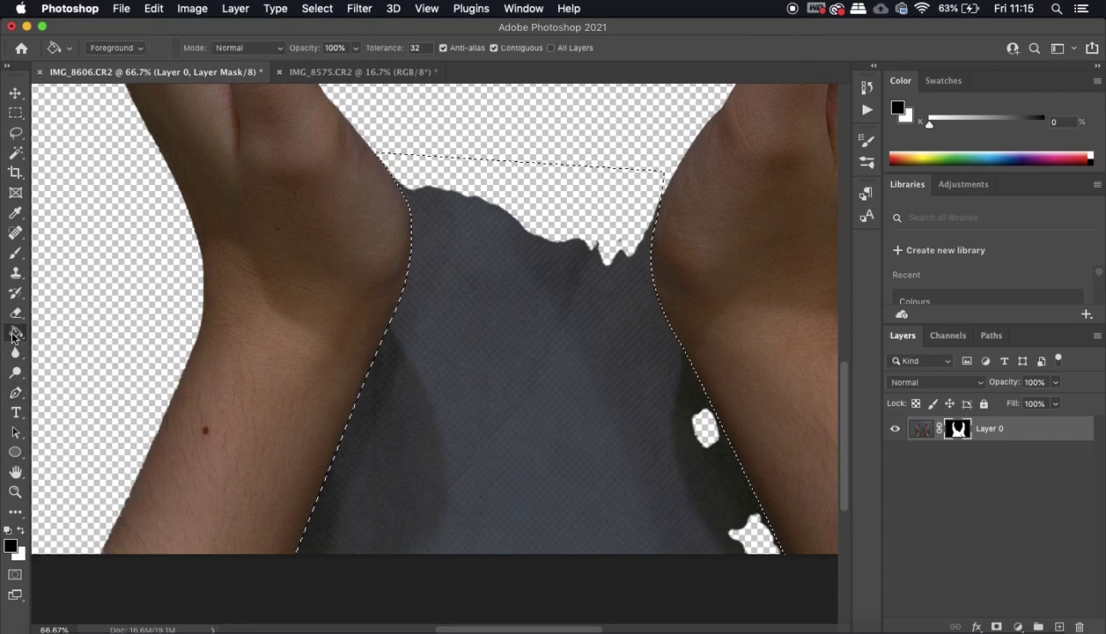
pyautogui.click(483, 405)
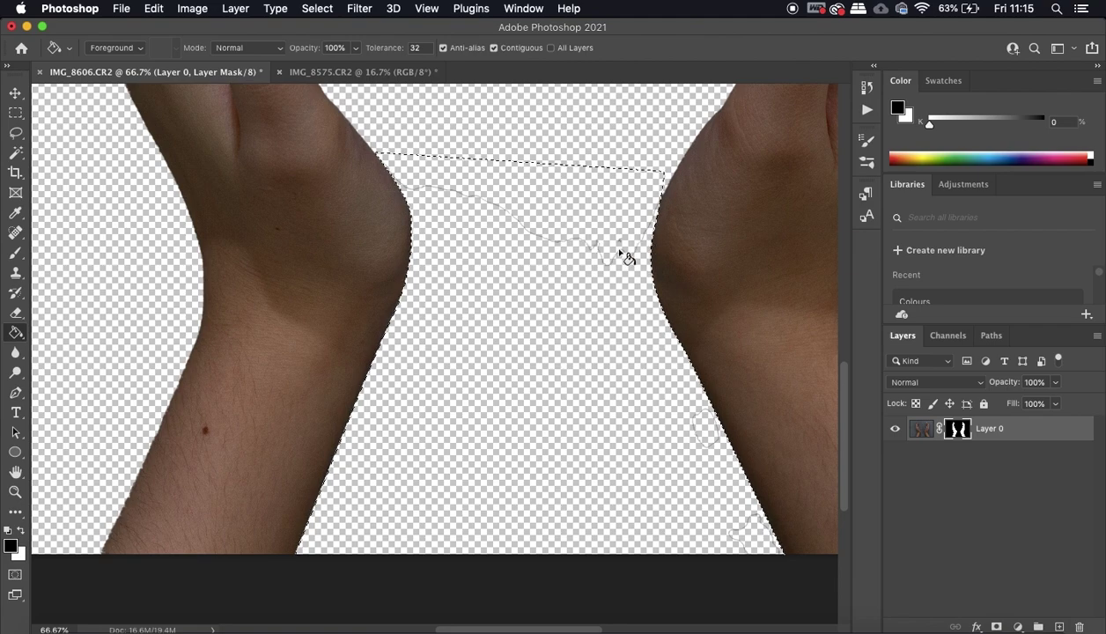
# Paint out the leftover outlines between the arms on the mask with a black brush at 100% opacity, and clear the selection
pyautogui.click(14, 253)
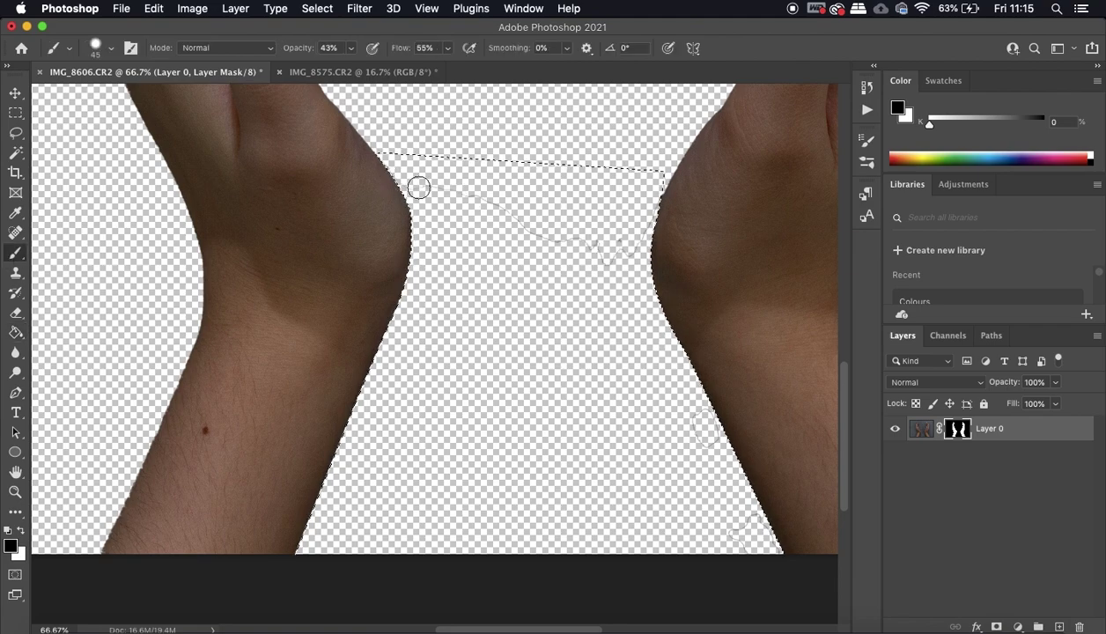
pyautogui.click(351, 49)
pyautogui.moveTo(349, 70); pyautogui.dragTo(391, 67)
pyautogui.moveTo(398, 179)
pyautogui.mouseDown()
pyautogui.moveTo(533, 204)
pyautogui.moveTo(539, 219)
pyautogui.moveTo(509, 228)
pyautogui.moveTo(631, 258)
pyautogui.mouseUp()
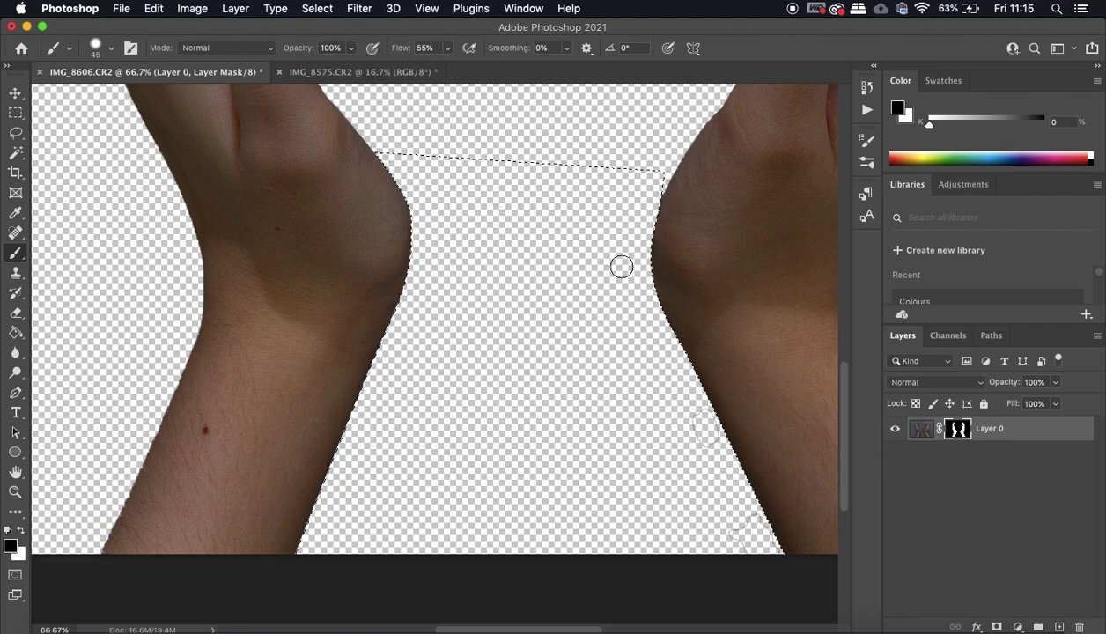
pyautogui.moveTo(686, 396)
pyautogui.mouseDown()
pyautogui.moveTo(727, 440)
pyautogui.moveTo(715, 424)
pyautogui.moveTo(742, 547)
pyautogui.moveTo(750, 552)
pyautogui.moveTo(747, 510)
pyautogui.moveTo(759, 538)
pyautogui.mouseUp()
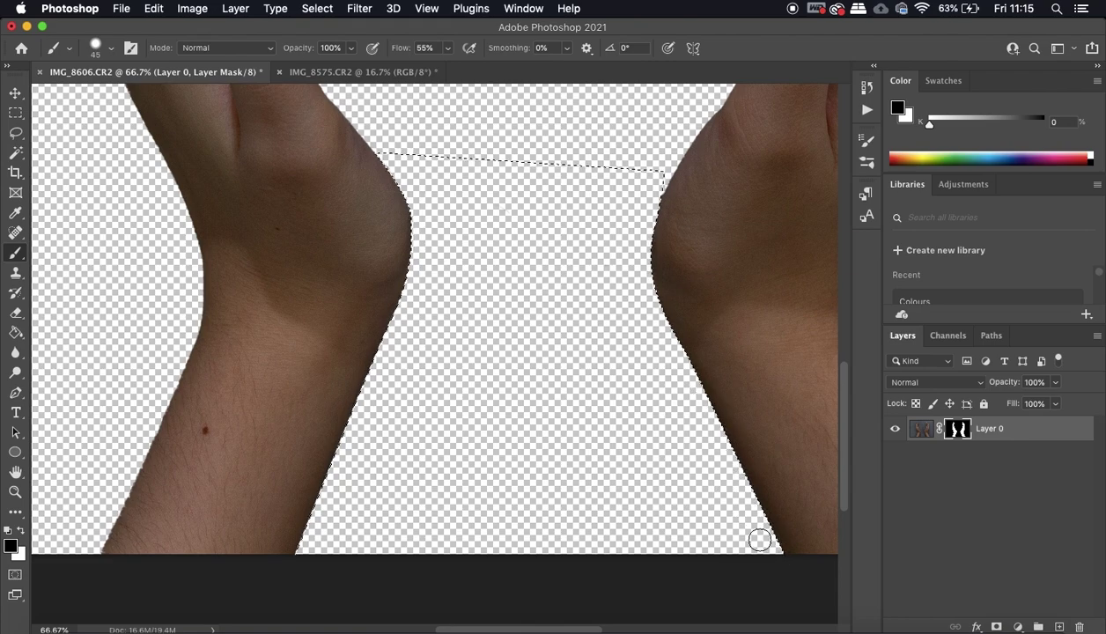
pyautogui.scroll(5, 584, 526)
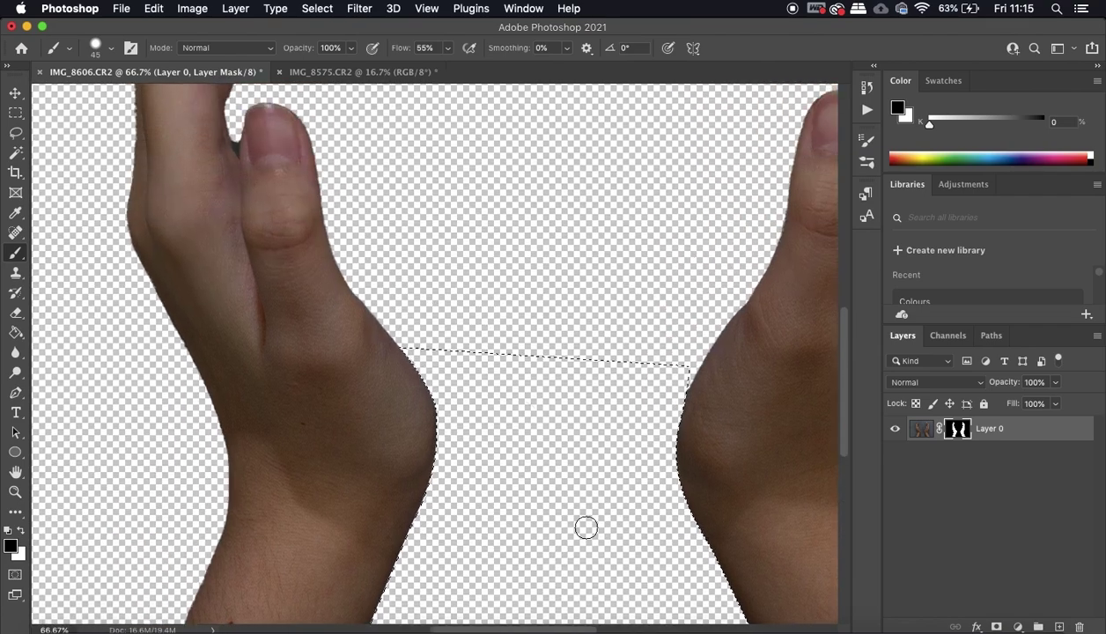
pyautogui.scroll(5, 585, 527)
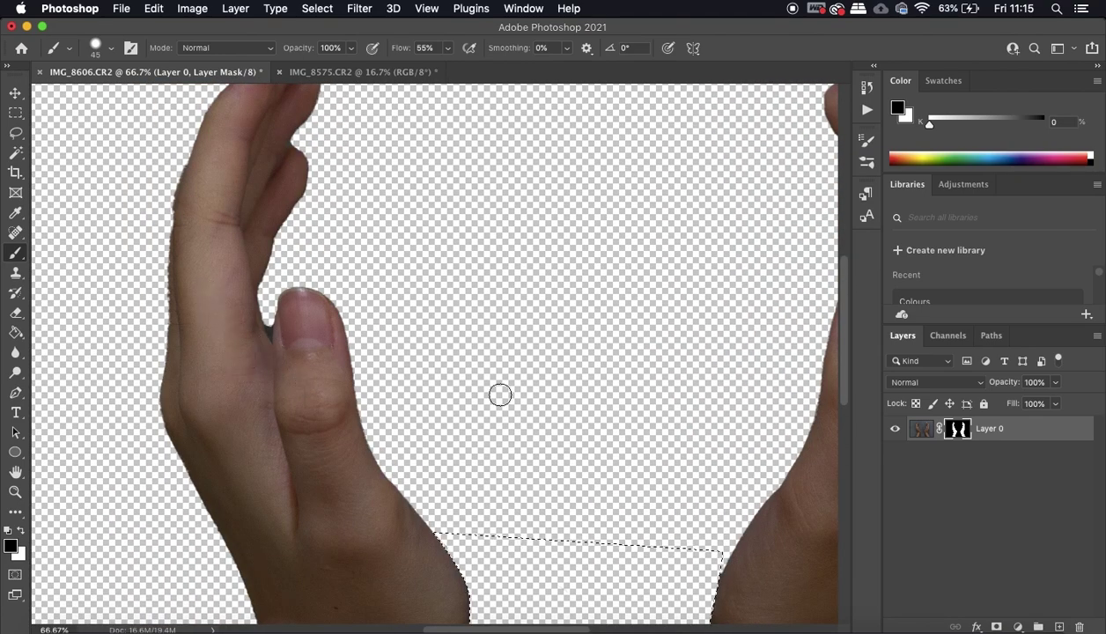
pyautogui.press('super+d')
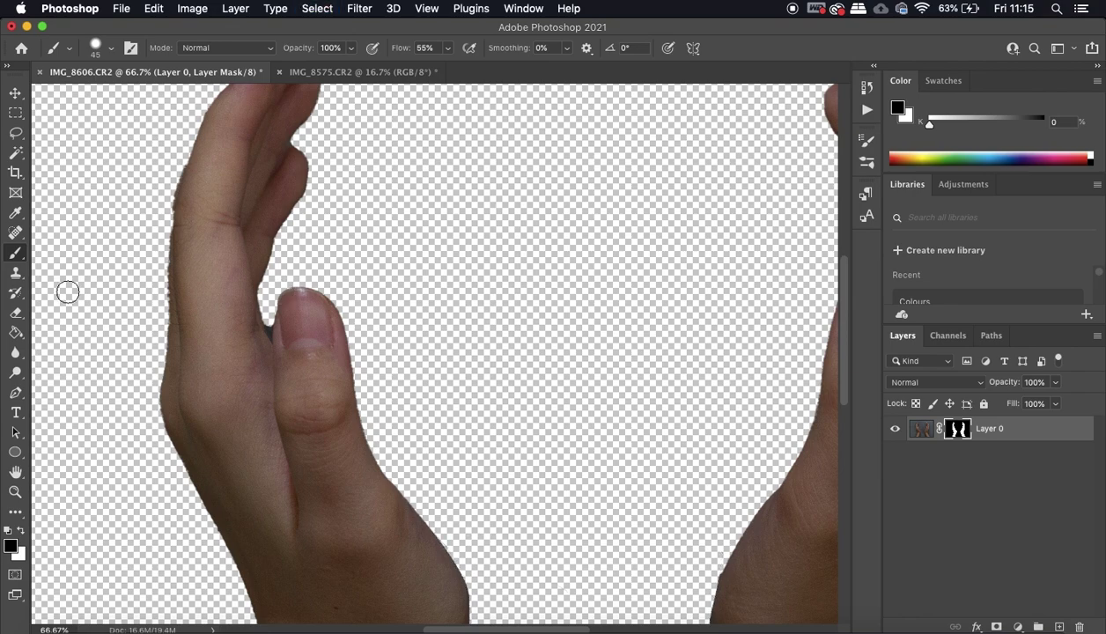
# Draw a closed Pen tool path around the leftover backdrop in the gap between the left-hand hand's thumb and palm
pyautogui.click(15, 393)
pyautogui.press('super+equal')
pyautogui.press('super+equal')
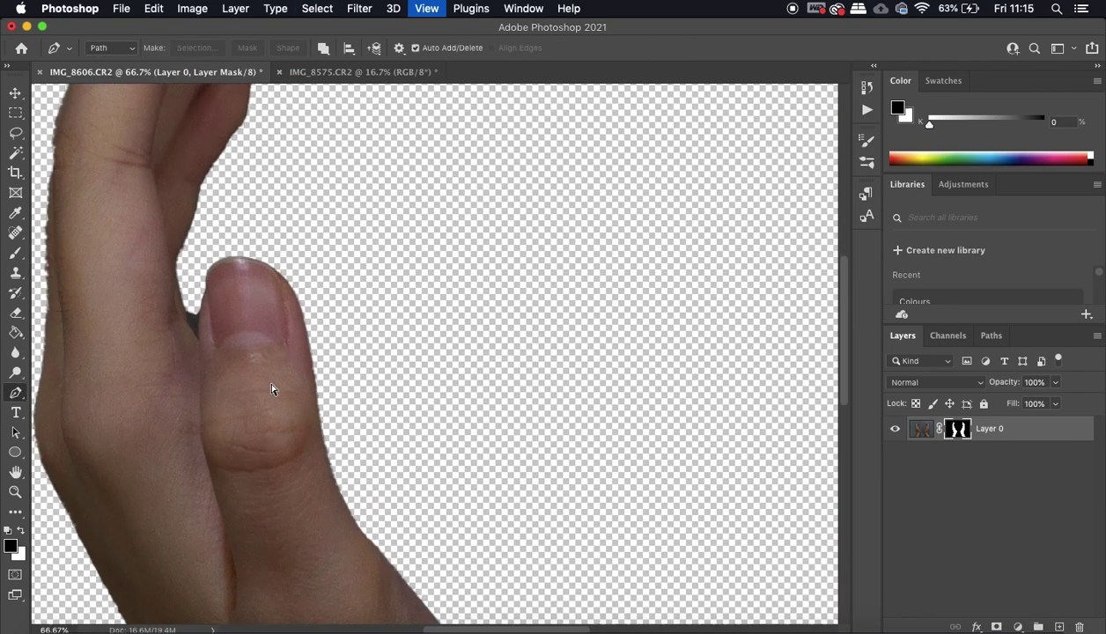
pyautogui.hscroll(-6, 273, 391)
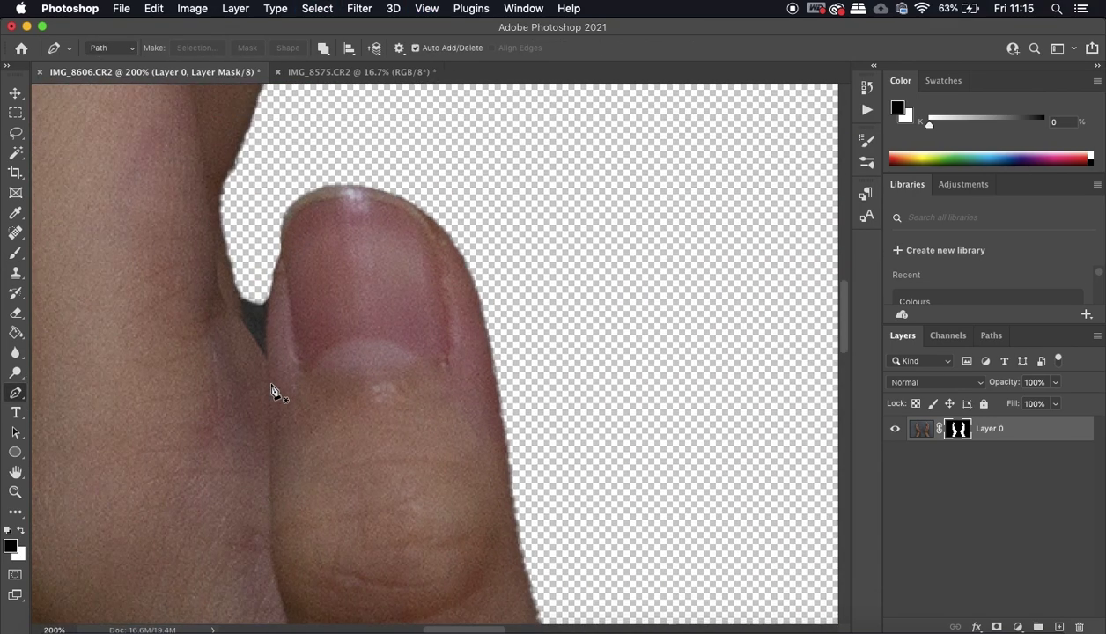
pyautogui.click(220, 203)
pyautogui.click(252, 340)
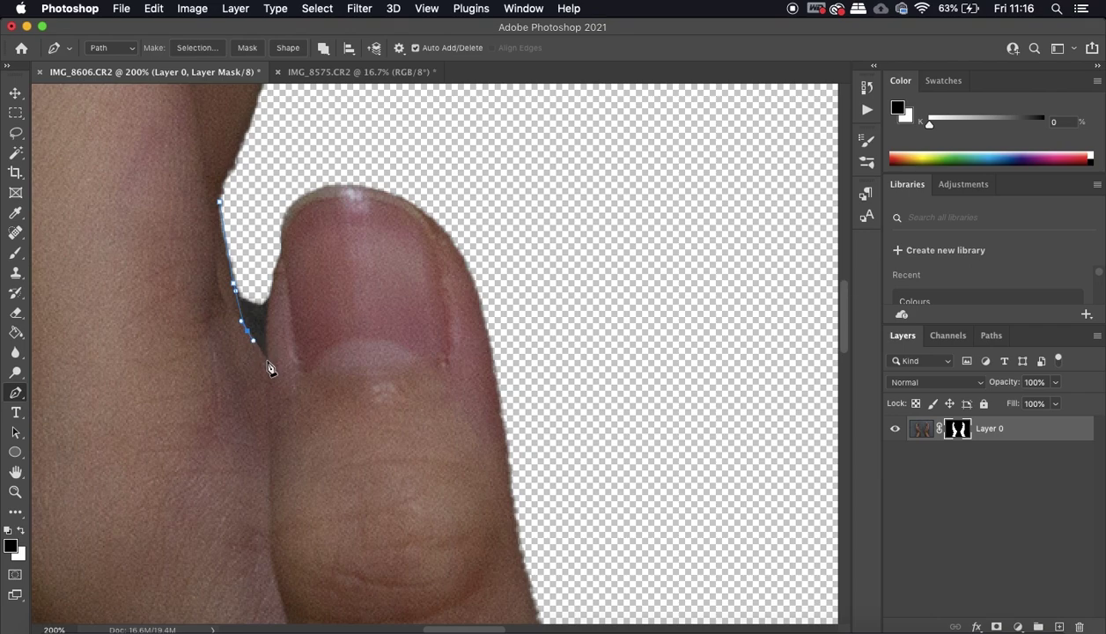
pyautogui.click(267, 359)
pyautogui.click(278, 267)
pyautogui.click(282, 256)
pyautogui.click(220, 201)
# Convert the closed path beside the thumb into a new anti-aliased selection with a feather radius of 0 pixels
pyautogui.rightClick(248, 253)
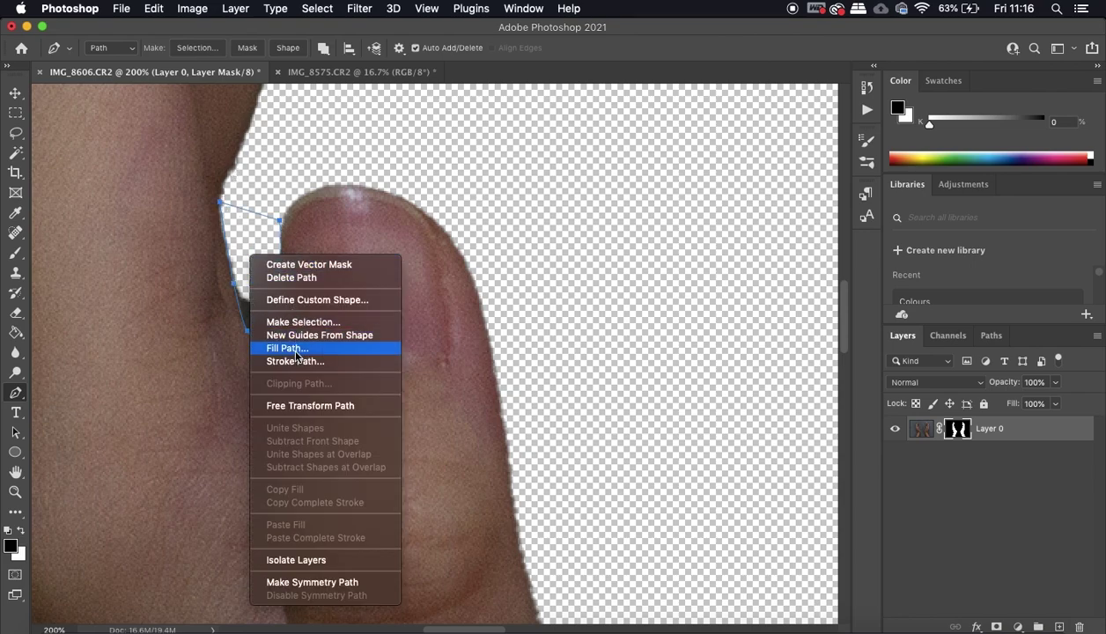
pyautogui.click(297, 322)
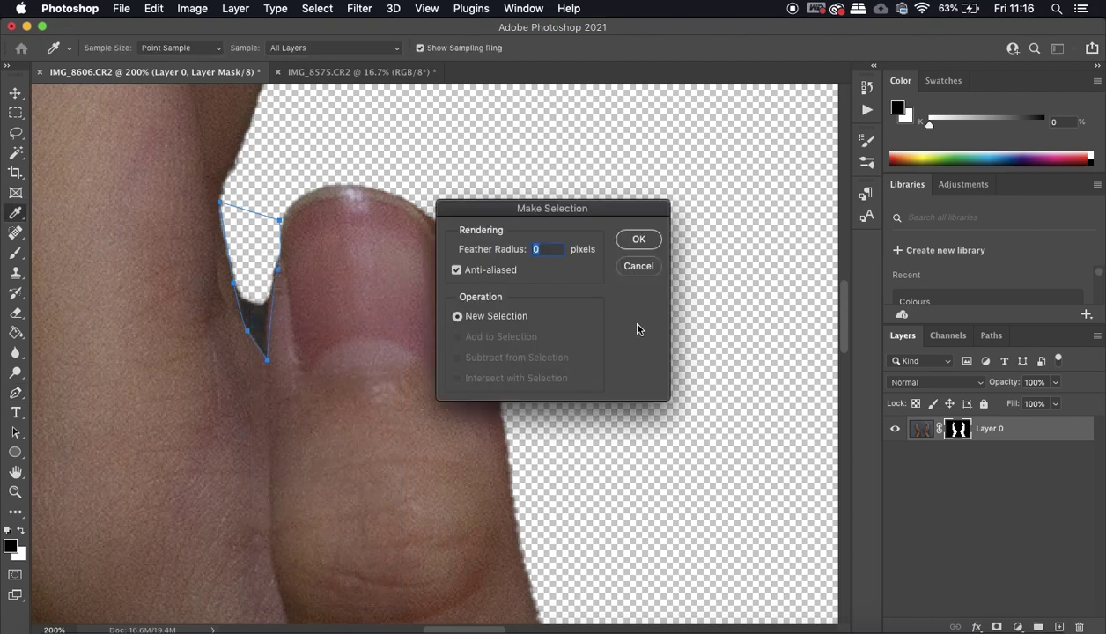
pyautogui.click(637, 240)
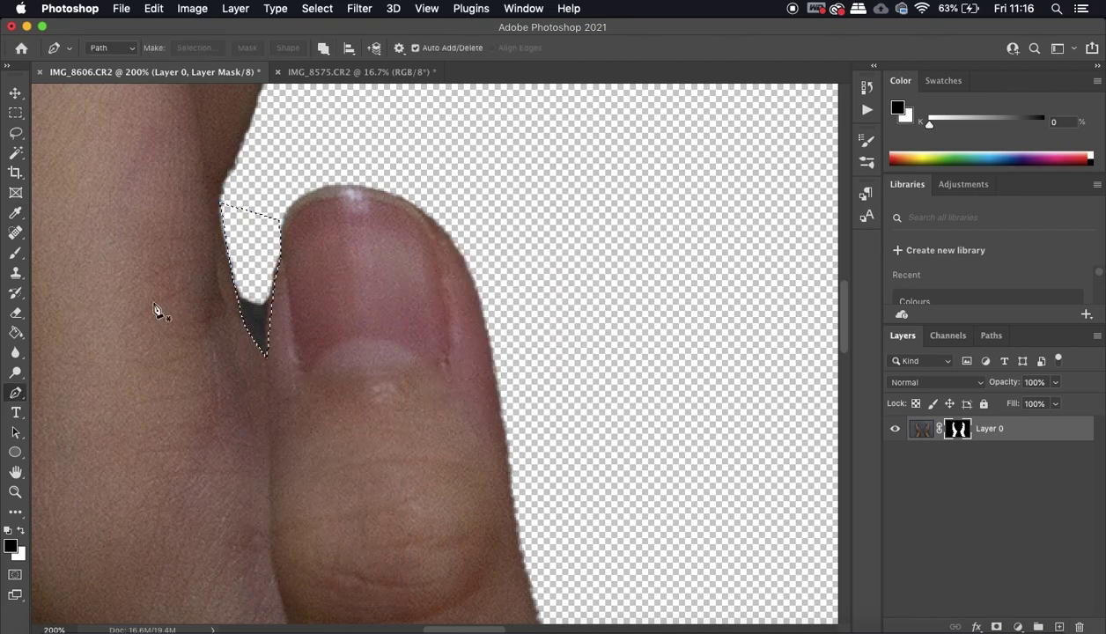
# Fill the selected gap beside the thumb with black on the layer mask and clear the selection
pyautogui.click(14, 333)
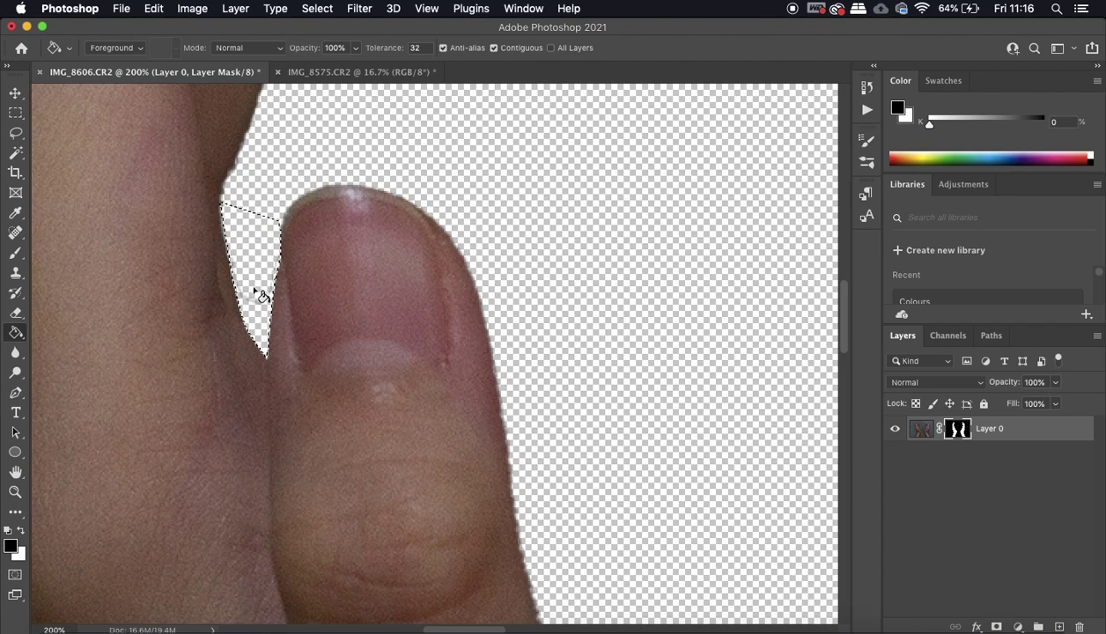
pyautogui.press('b')
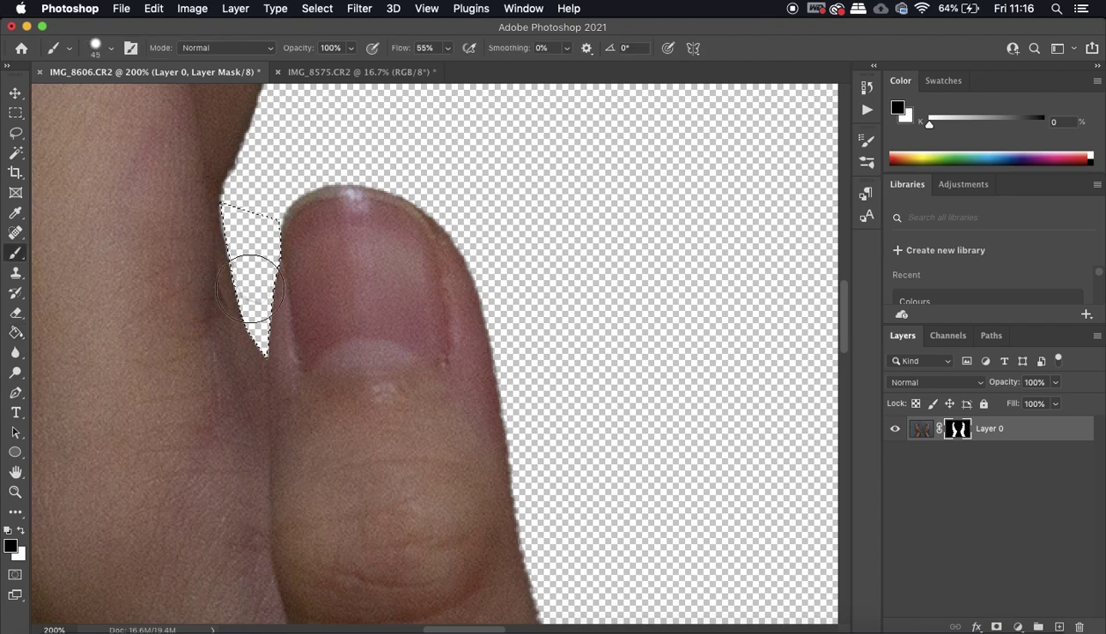
pyautogui.hotkey('ctrl', 'd')
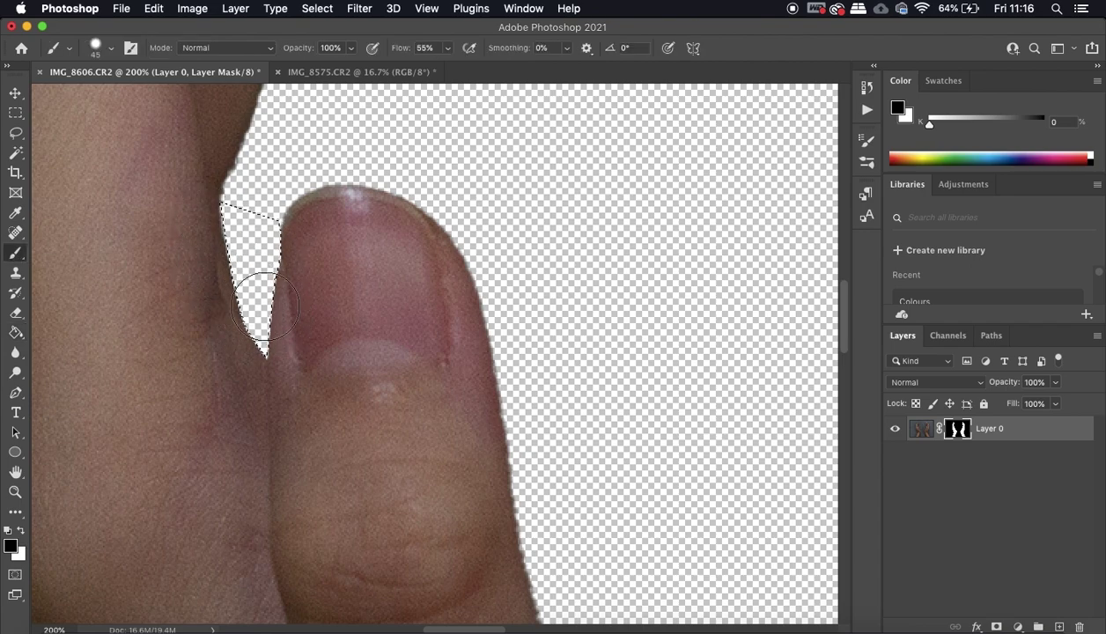
pyautogui.press('super+minus')
pyautogui.press('super+minus')
pyautogui.press('super+minus')
pyautogui.press('super+minus')
pyautogui.press('super+minus')
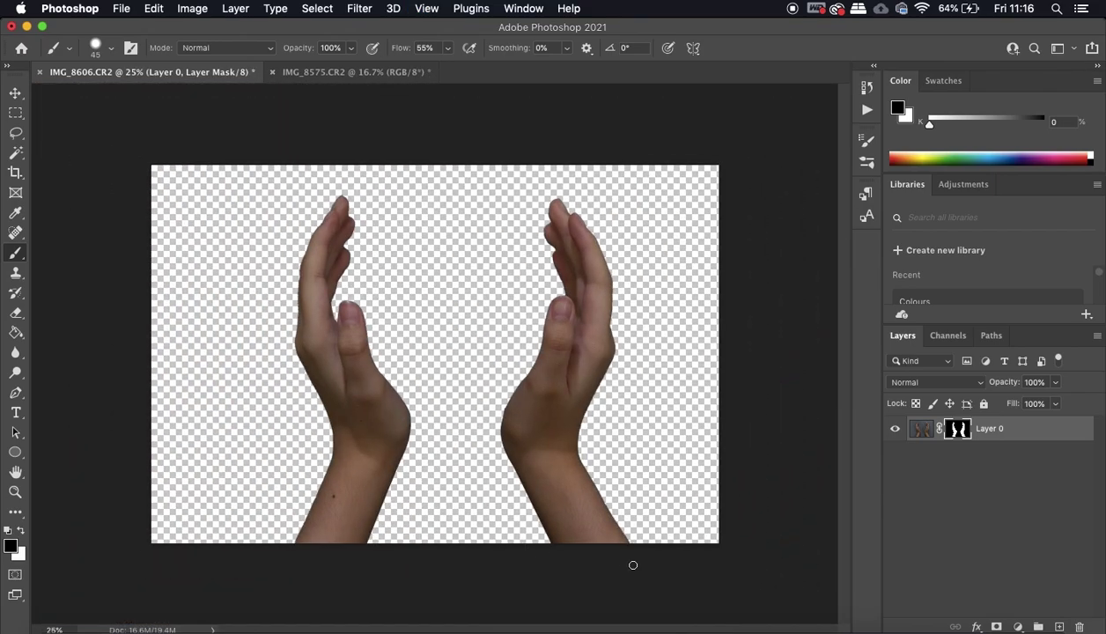
# Copy the entire canvas of cut-out hands and paste it into the eye photo IMG_8575.CR2
pyautogui.press('super+a')
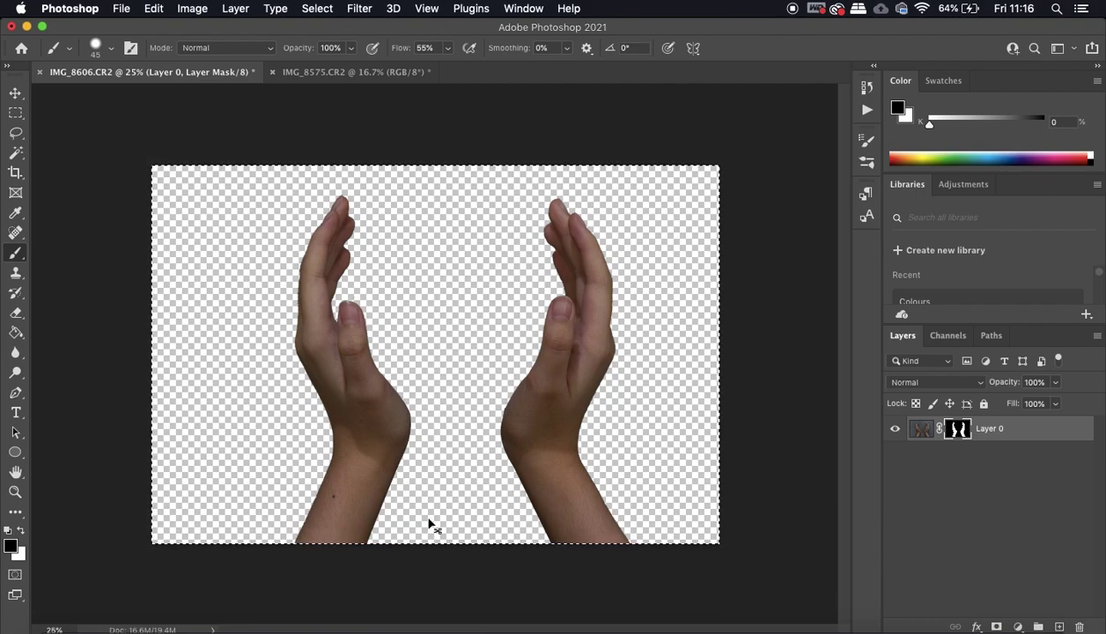
pyautogui.press('super+c')
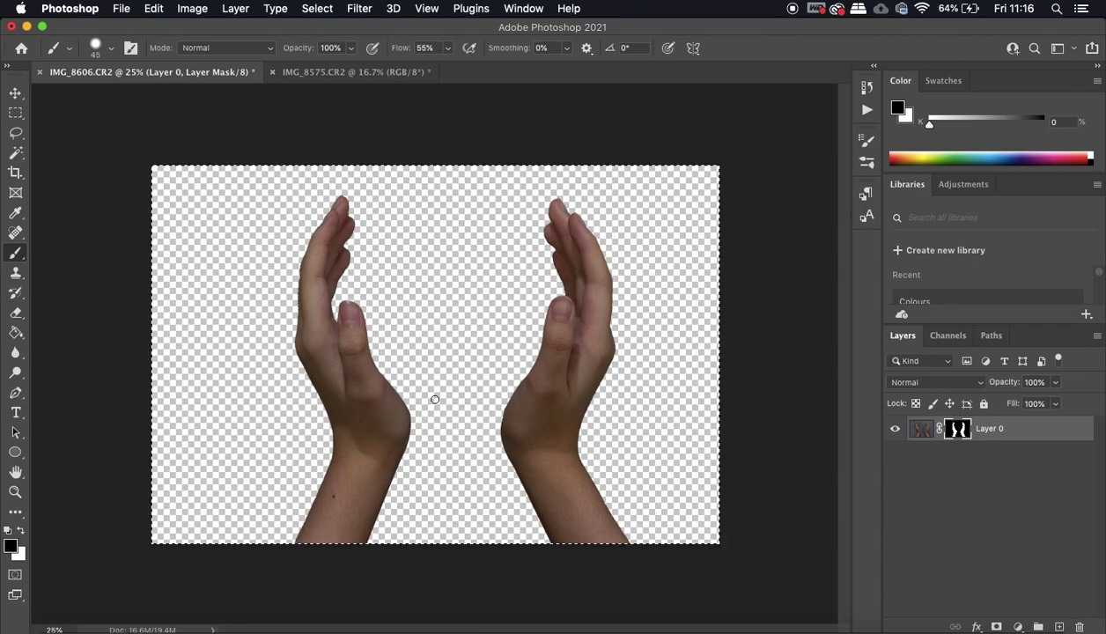
pyautogui.click(328, 73)
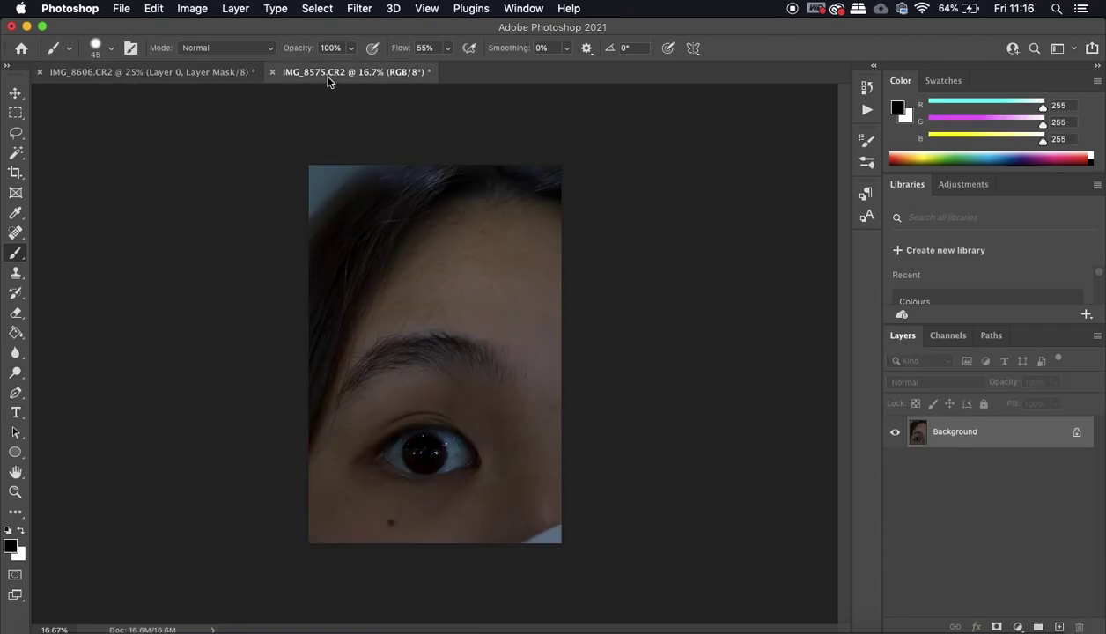
pyautogui.press('super+v')
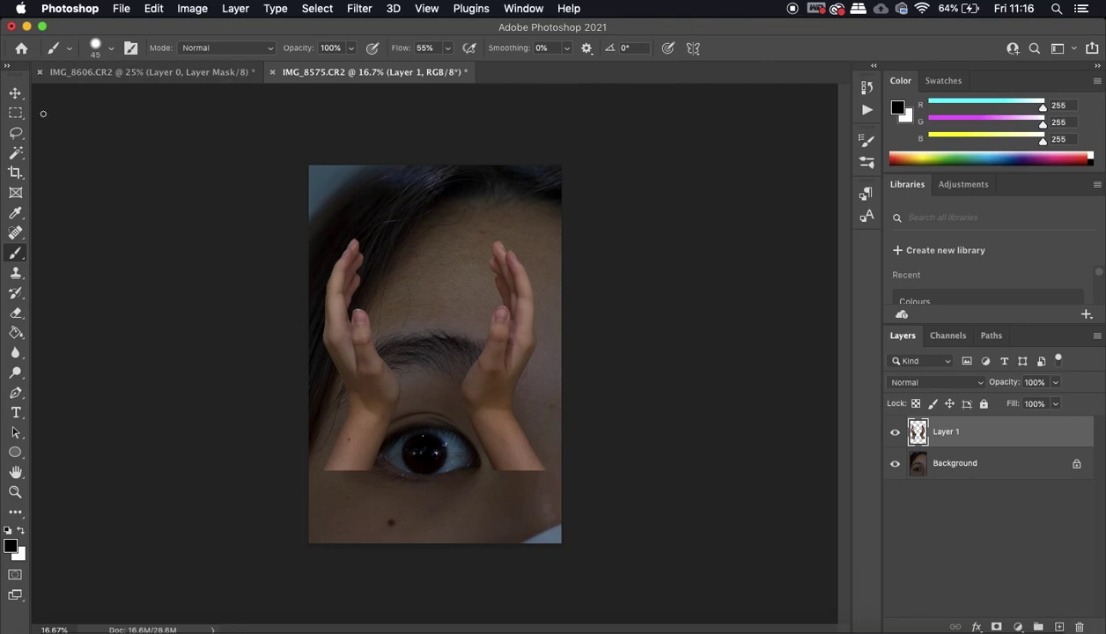
# Free-transform the pasted hands down to about 37% of their size and place them over the eye
pyautogui.press('v')
pyautogui.press('super+t')
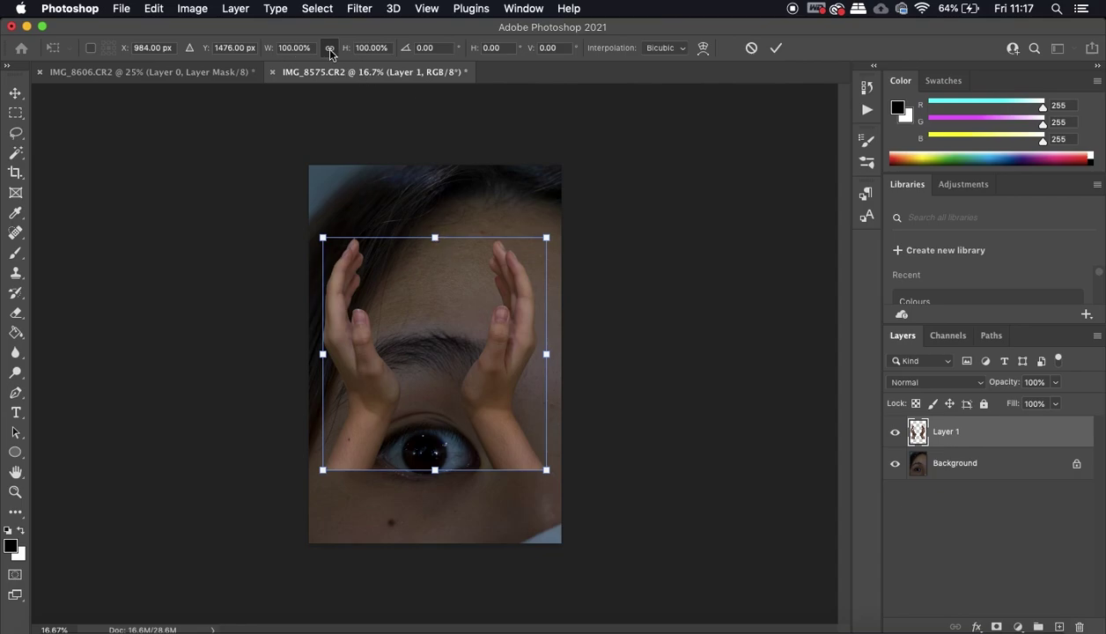
pyautogui.moveTo(434, 238); pyautogui.dragTo(434, 349)
pyautogui.moveTo(463, 418); pyautogui.dragTo(468, 468)
pyautogui.moveTo(365, 469); pyautogui.dragTo(386, 468)
pyautogui.press('super+equal')
pyautogui.press('super+equal')
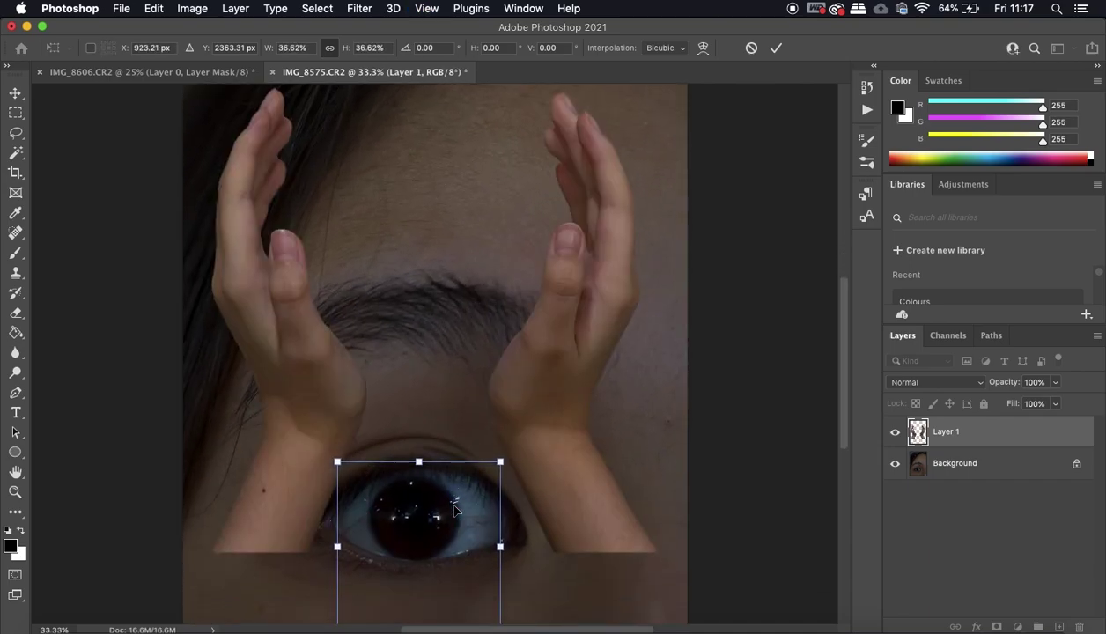
# Fine-tune the hands to about 32.5% scale, positioned on either side of the iris, and apply the transform
pyautogui.scroll(-3, 453, 509)
pyautogui.moveTo(500, 422); pyautogui.dragTo(490, 427)
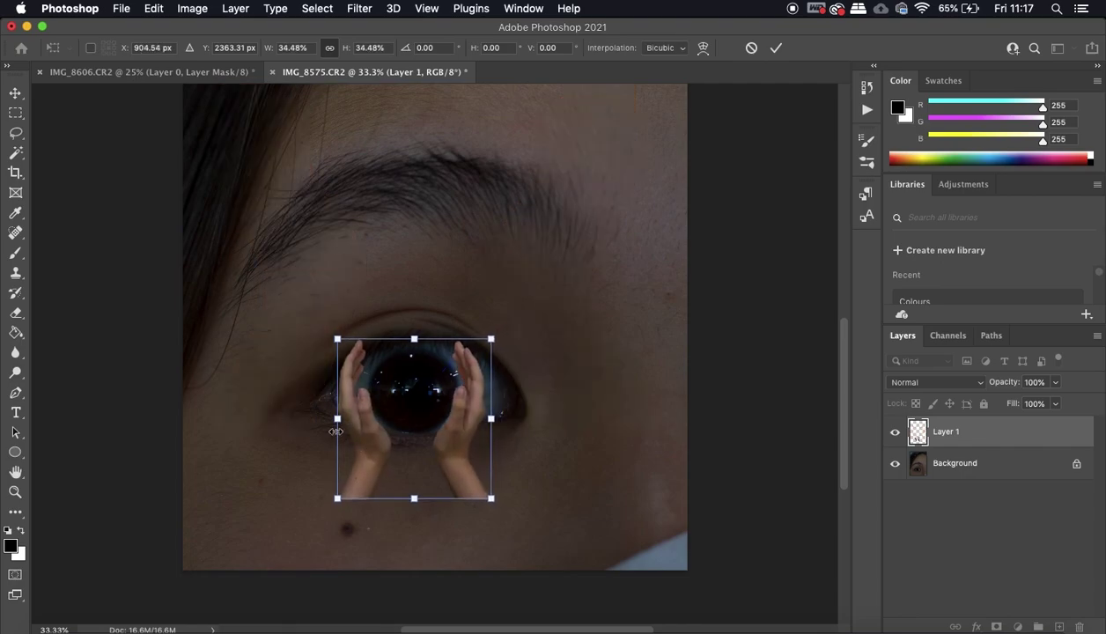
pyautogui.moveTo(336, 419); pyautogui.dragTo(343, 419)
pyautogui.moveTo(473, 462); pyautogui.dragTo(470, 457)
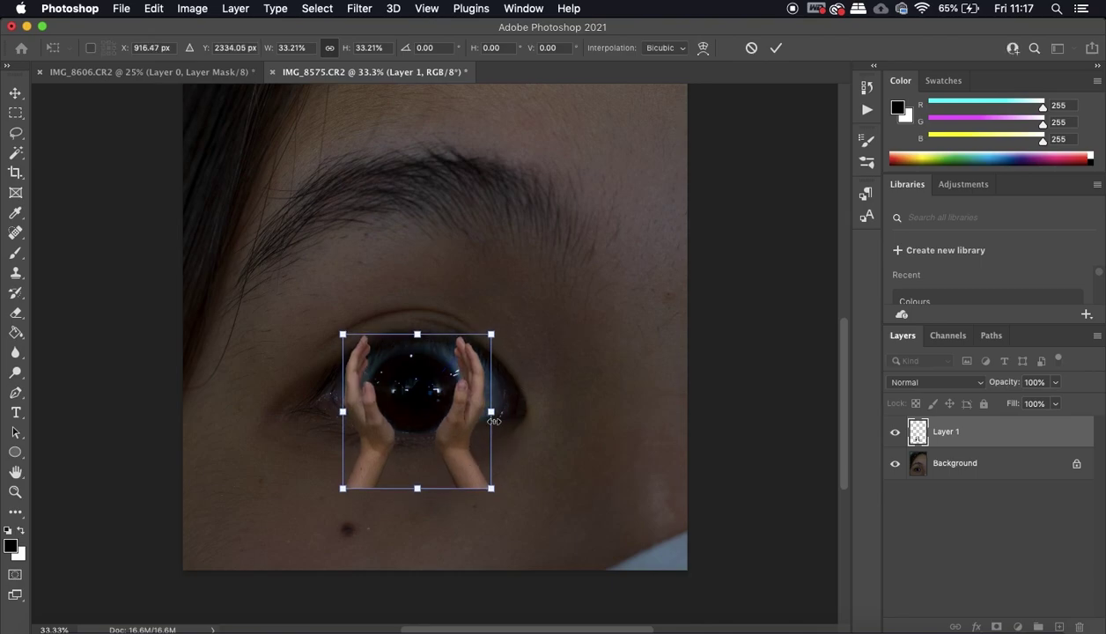
pyautogui.moveTo(496, 417); pyautogui.dragTo(492, 413)
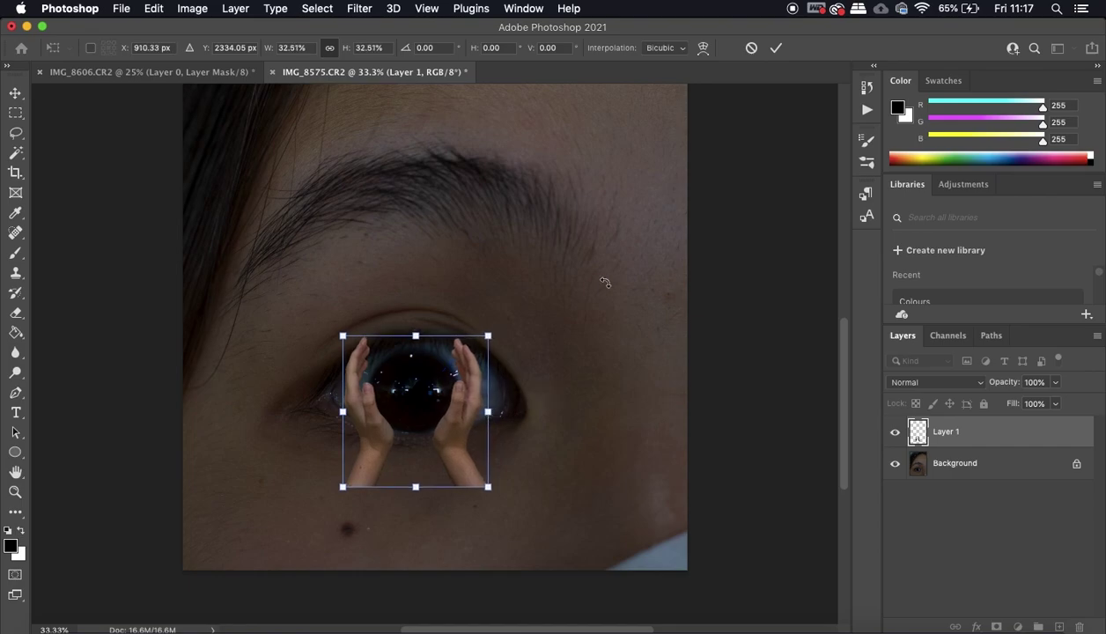
pyautogui.click(775, 48)
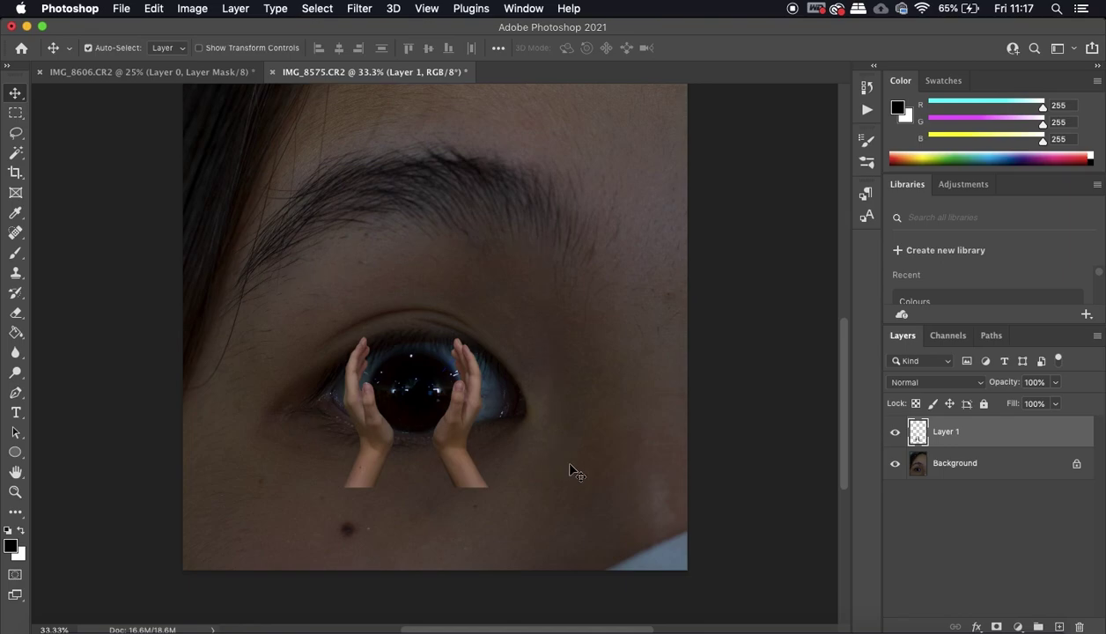
# Convert the Background layer into a regular layer named Eye
pyautogui.click(1000, 471)
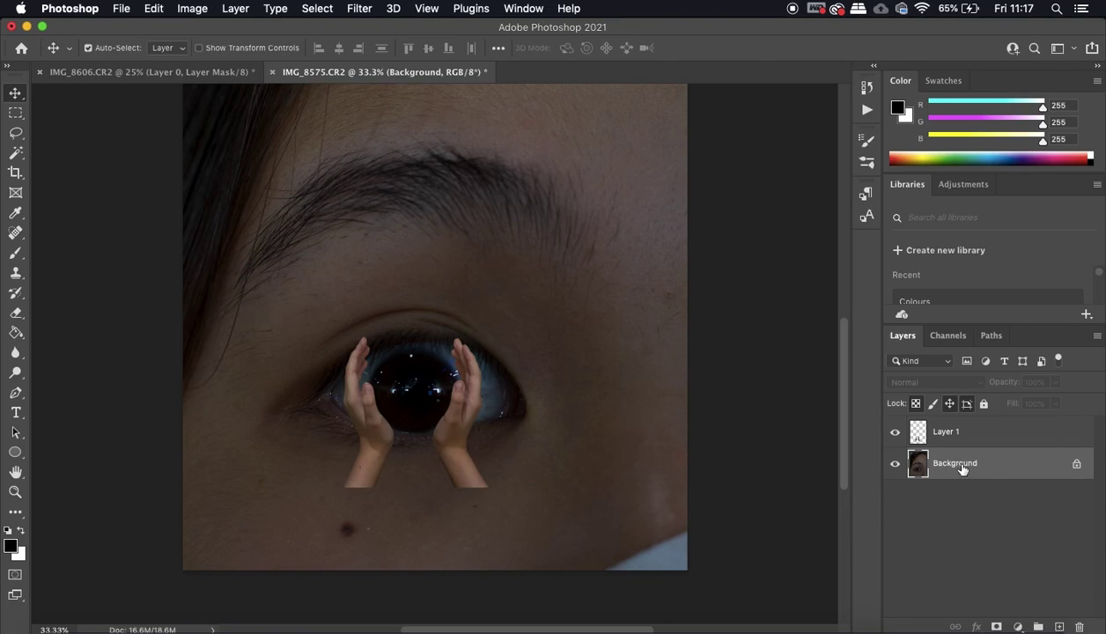
pyautogui.doubleClick(963, 469)
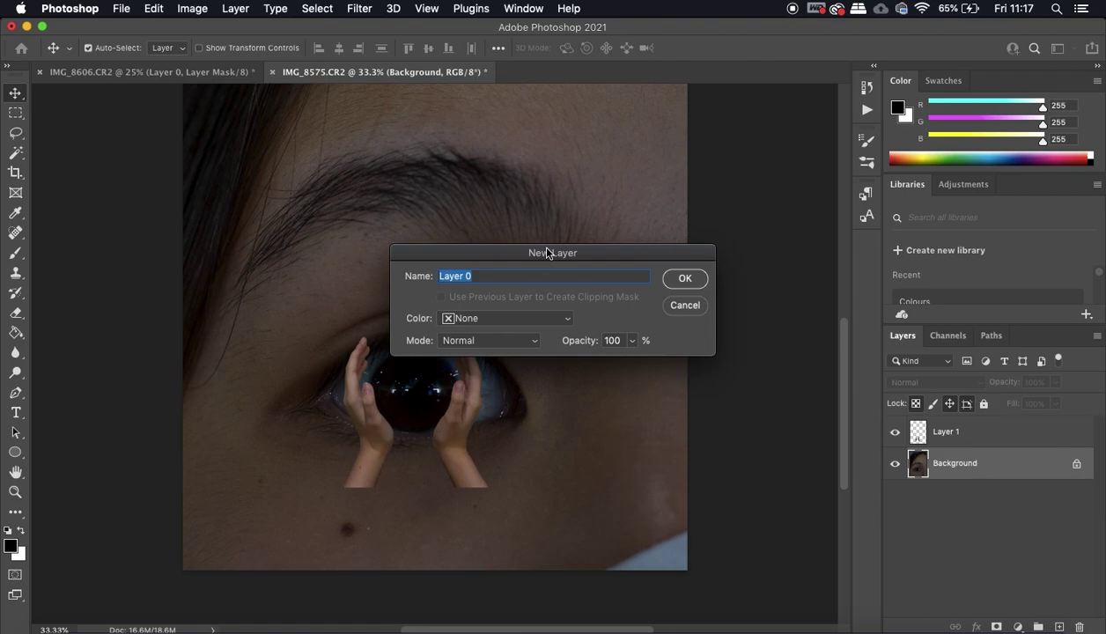
pyautogui.write('Eye')
pyautogui.press('Return')
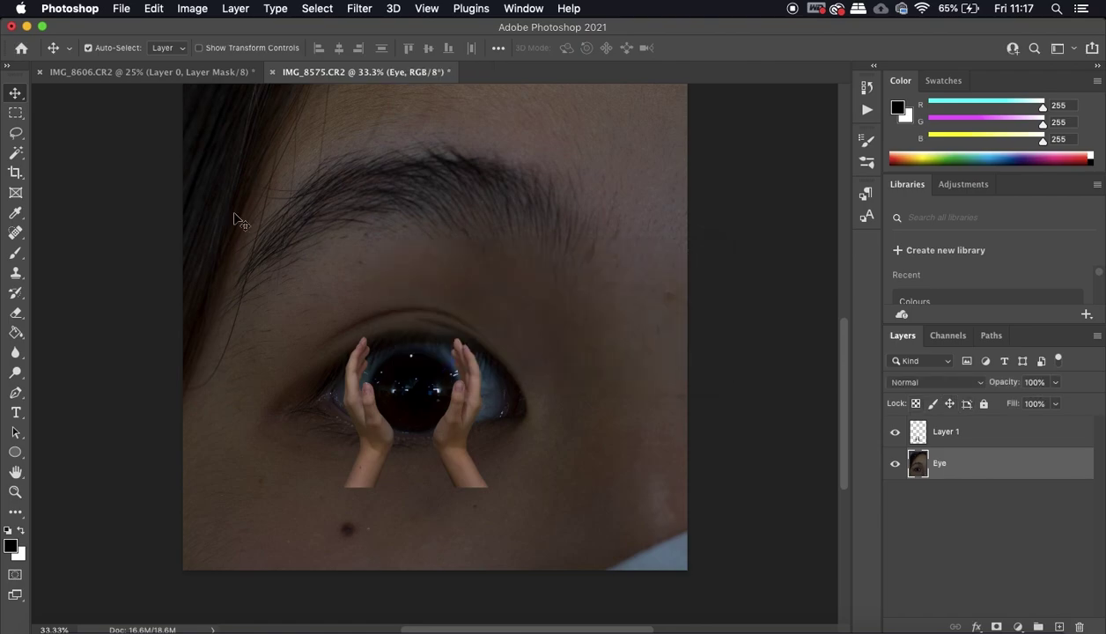
# Crop the image to a roughly square frame around the eye and eyebrow, with the lower edge cutting across the forearms
pyautogui.click(13, 175)
pyautogui.moveTo(183, 201); pyautogui.dragTo(214, 200)
pyautogui.moveTo(660, 194); pyautogui.dragTo(619, 199)
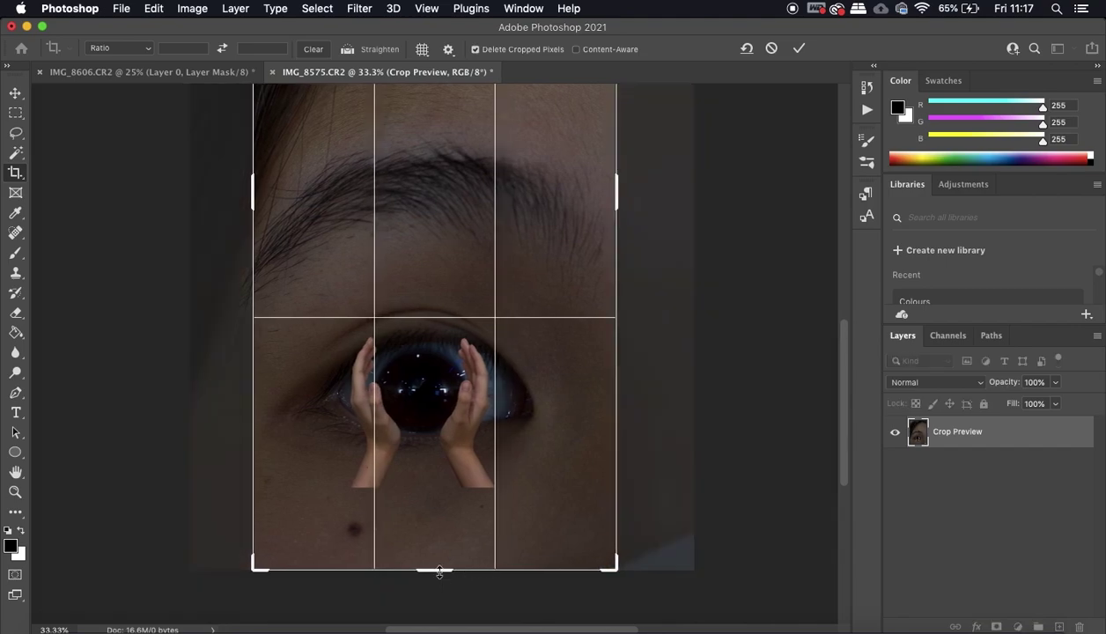
pyautogui.moveTo(434, 569); pyautogui.dragTo(434, 530)
pyautogui.moveTo(615, 187); pyautogui.dragTo(614, 201)
pyautogui.scroll(5, 467, 199)
pyautogui.moveTo(436, 153); pyautogui.dragTo(439, 310)
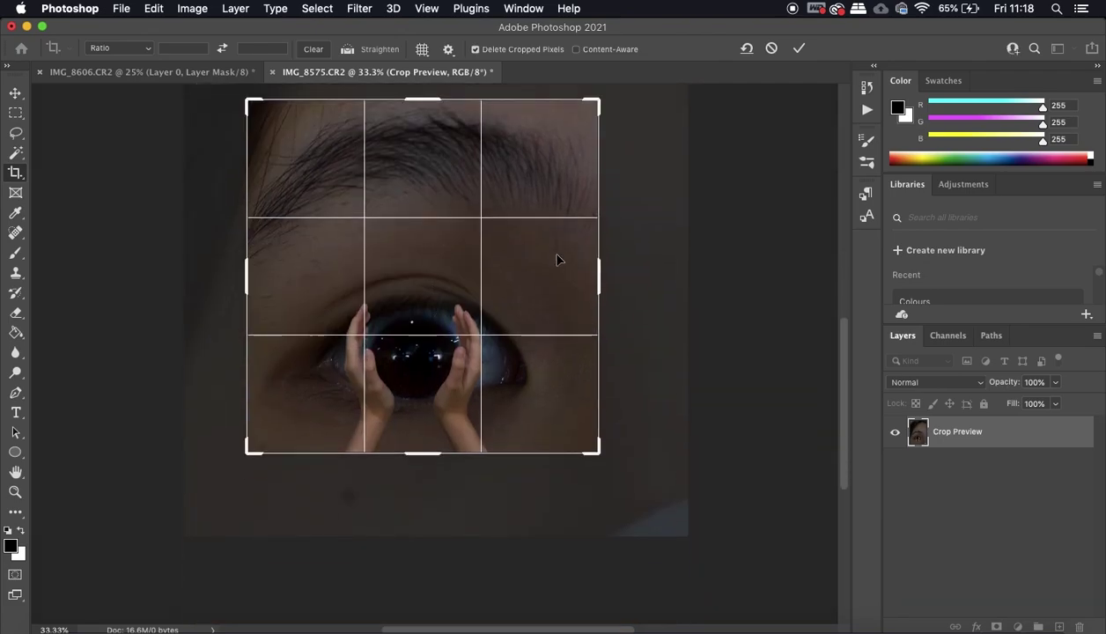
pyautogui.moveTo(575, 217); pyautogui.dragTo(578, 221)
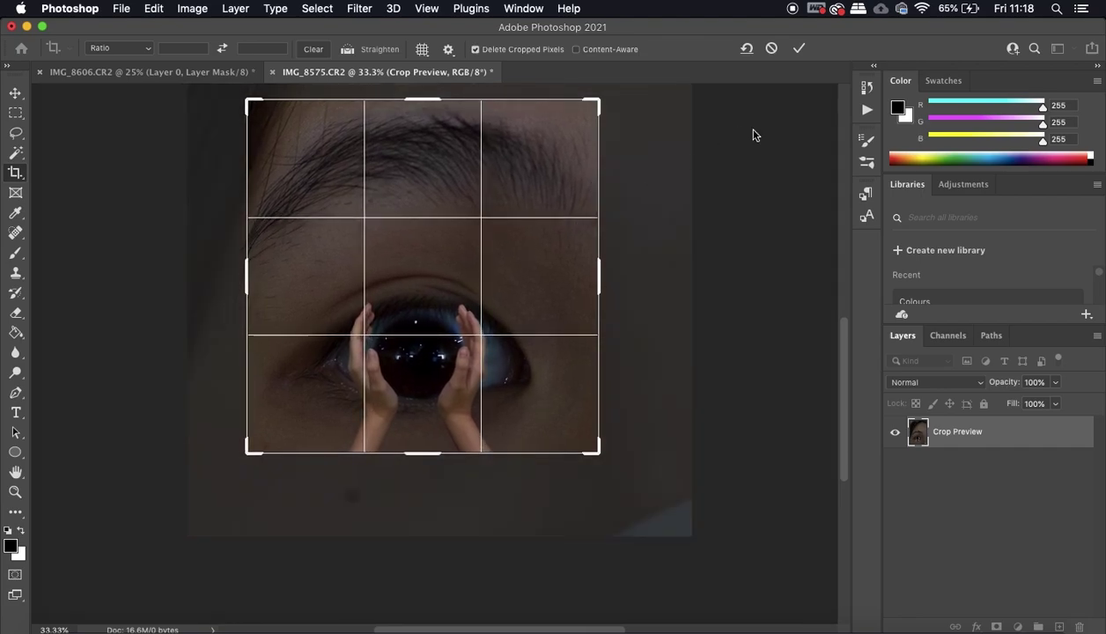
pyautogui.click(798, 48)
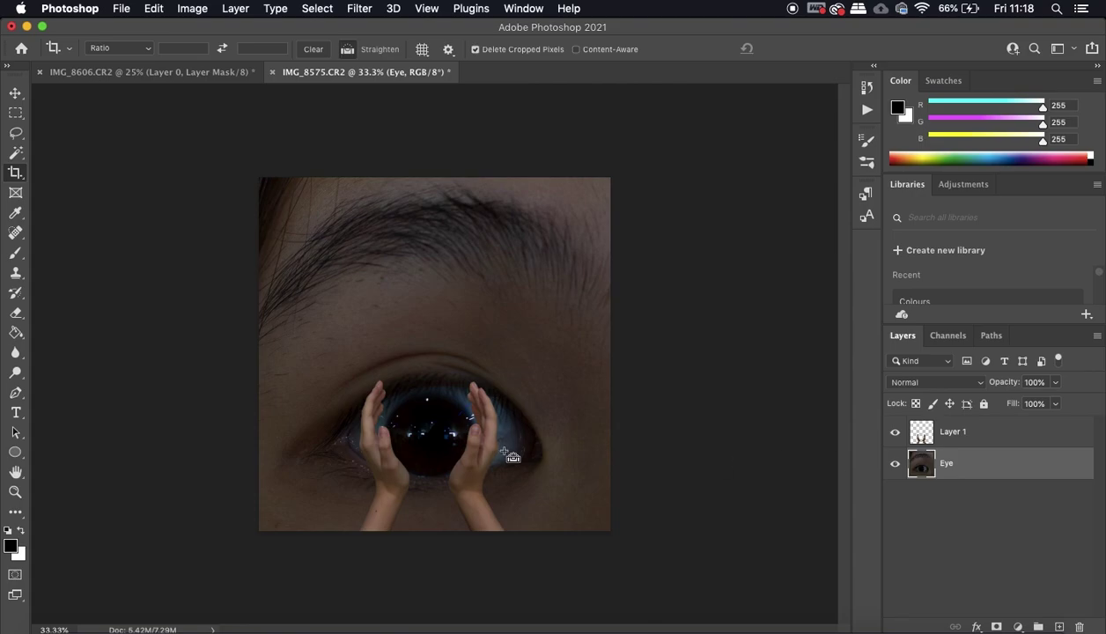
# Start the Camera Raw Filter on the Eye layer and set Exposure to +0.75, Contrast to -25 and Clarity to +36
pyautogui.press('super+plus')
pyautogui.press('super+minus')
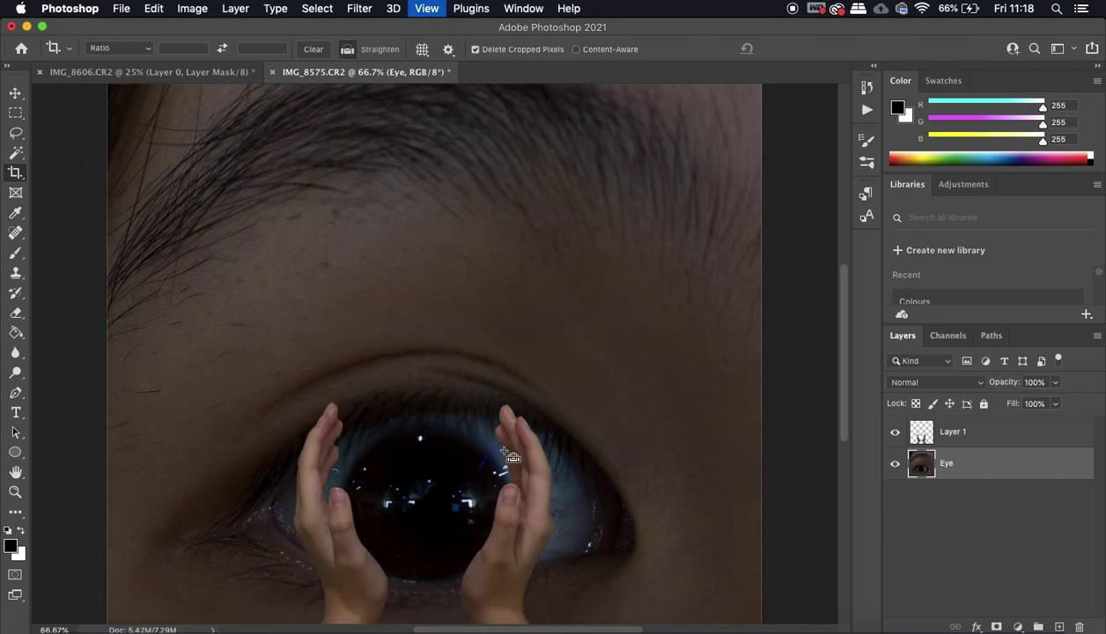
pyautogui.click(369, 15)
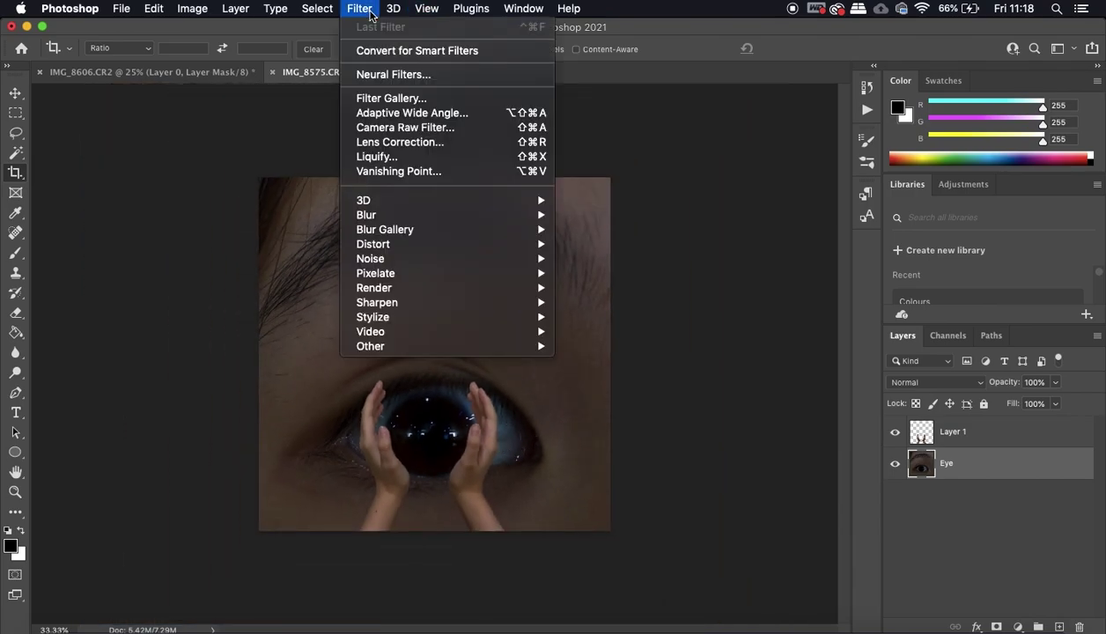
pyautogui.click(441, 132)
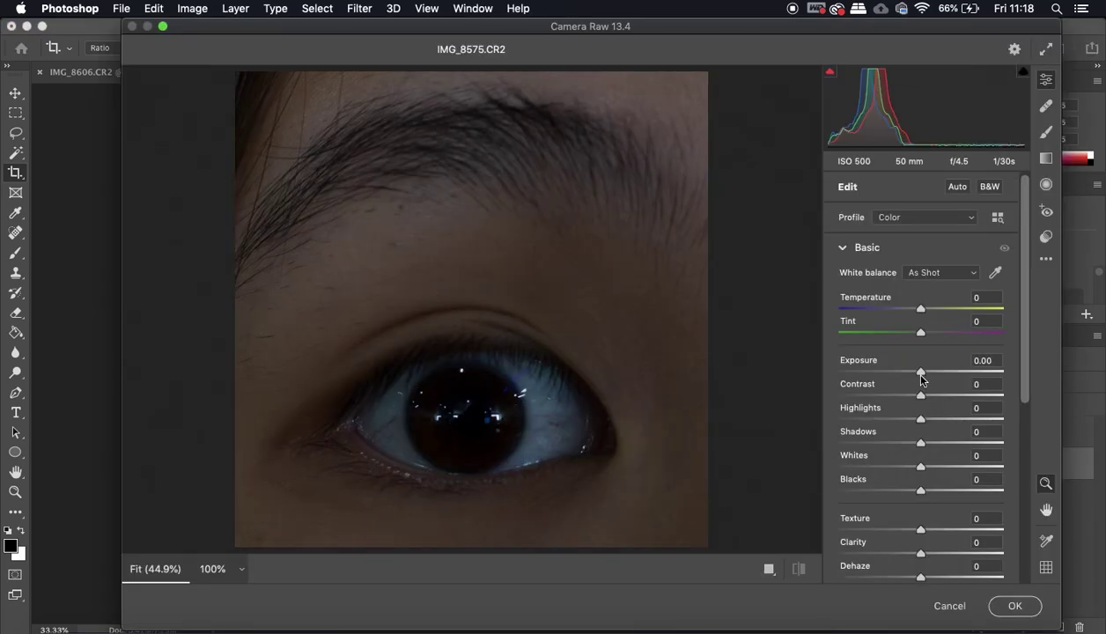
pyautogui.moveTo(921, 377); pyautogui.dragTo(933, 377)
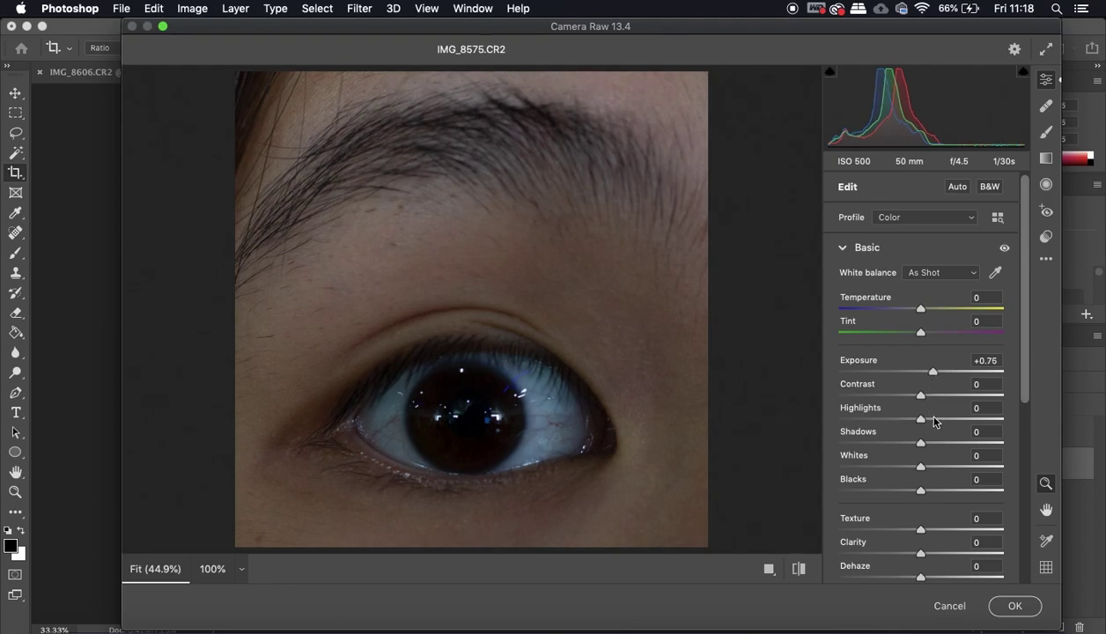
pyautogui.scroll(-1, 933, 421)
pyautogui.moveTo(920, 385); pyautogui.dragTo(897, 385)
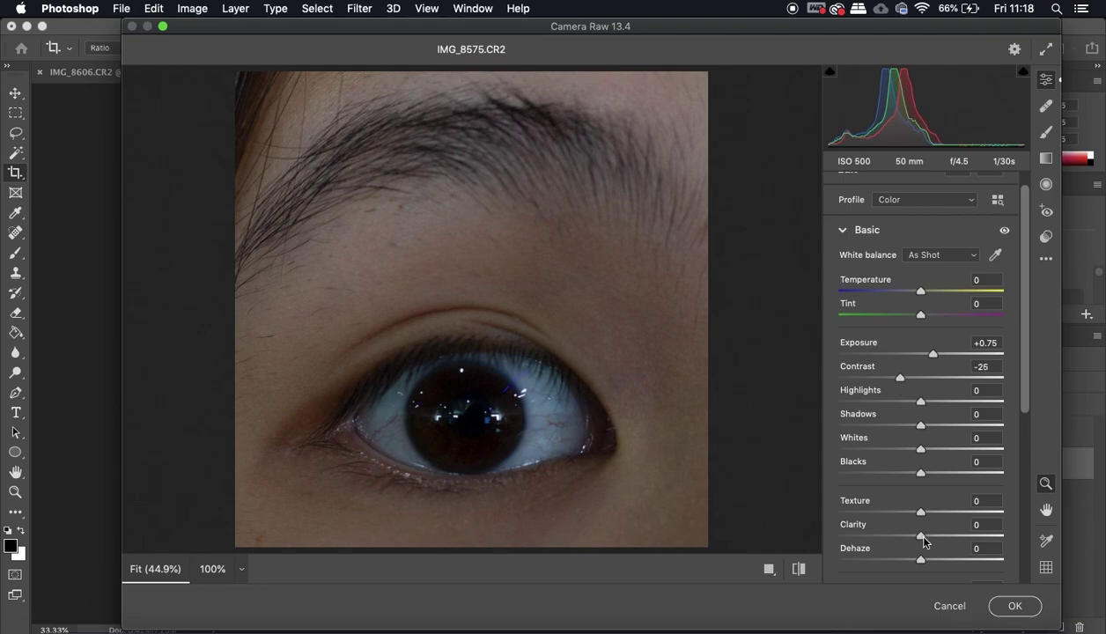
pyautogui.moveTo(921, 537); pyautogui.dragTo(951, 539)
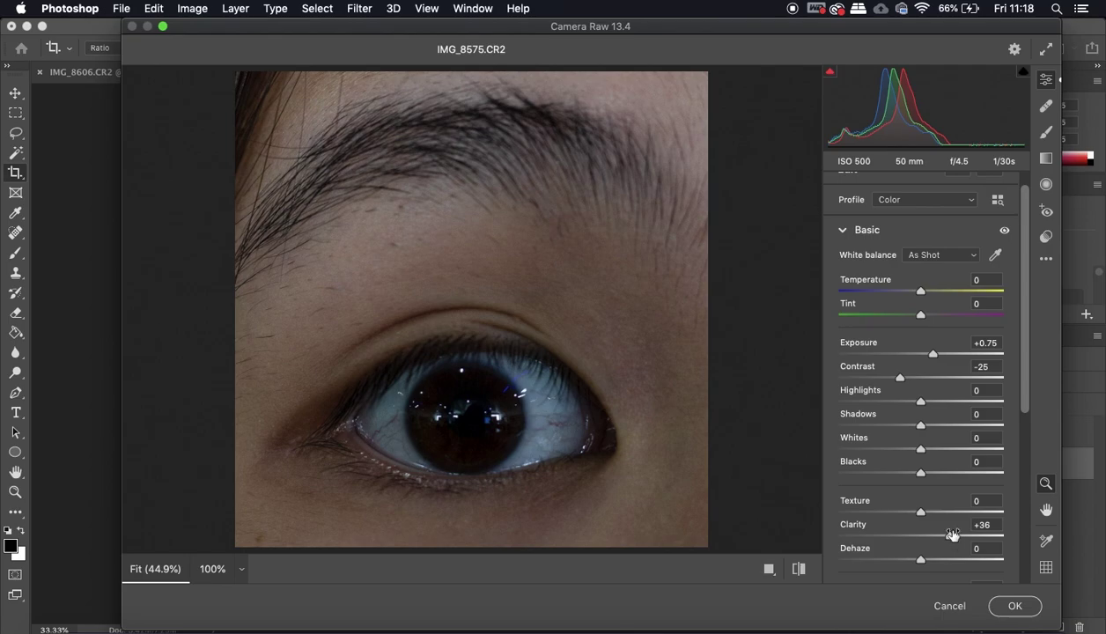
# Set Highlights to +6, Shadows +14, Whites +35 and Blacks +16, and desaturate the eye with Saturation -100 and Vibrance -4
pyautogui.scroll(-1, 948, 481)
pyautogui.moveTo(919, 385); pyautogui.dragTo(936, 455)
pyautogui.scroll(-5, 934, 467)
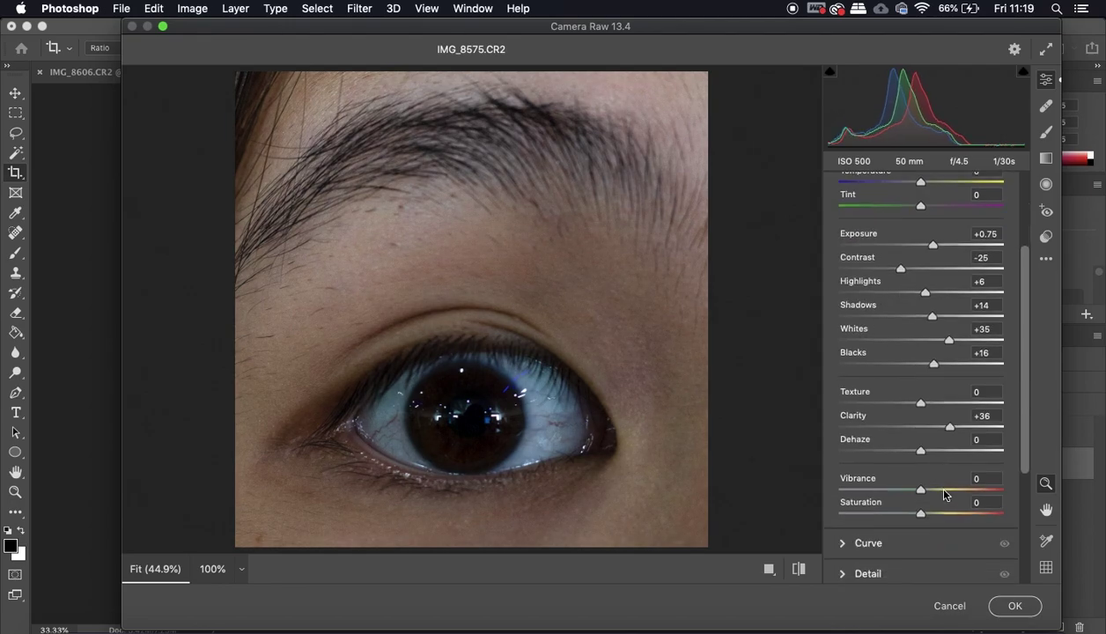
pyautogui.moveTo(920, 452); pyautogui.dragTo(784, 476)
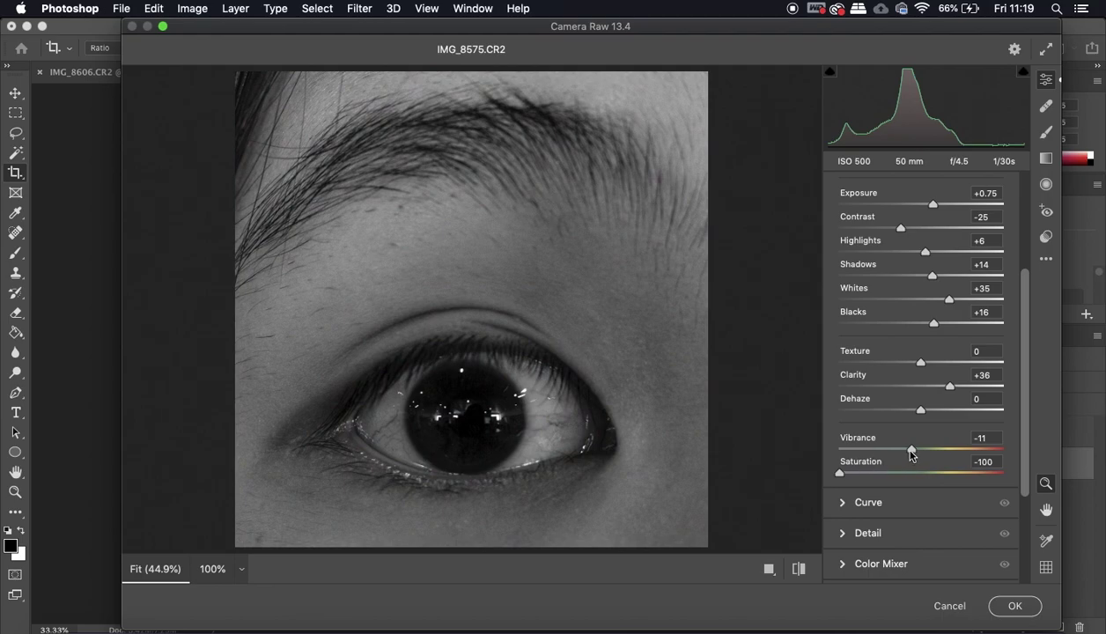
pyautogui.moveTo(912, 451); pyautogui.dragTo(918, 449)
pyautogui.scroll(5, 934, 383)
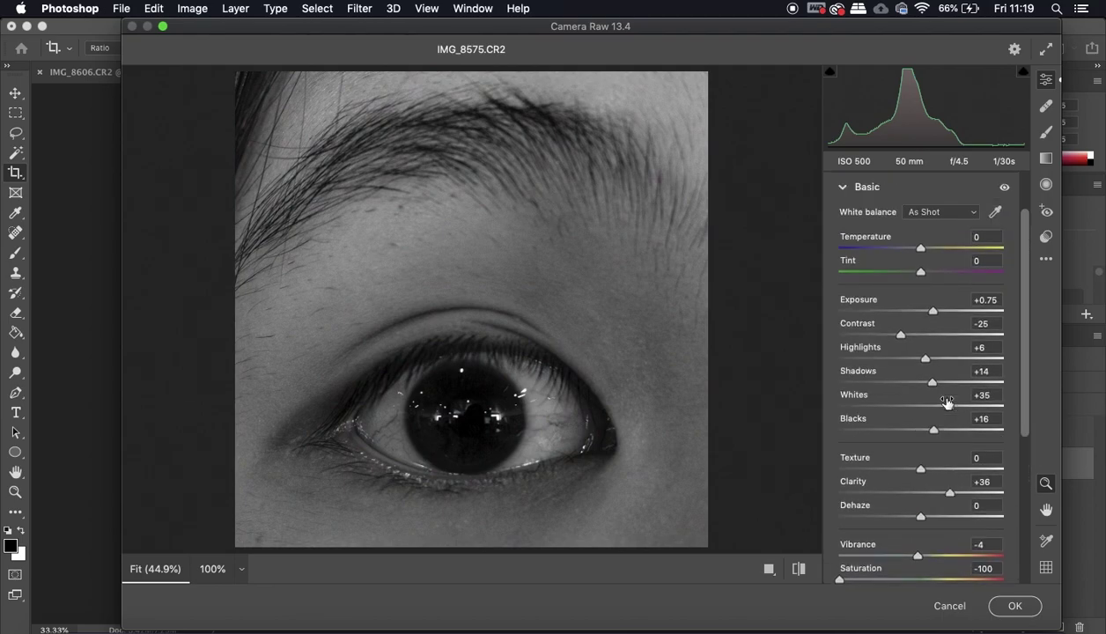
# Refine the eye's tones with Exposure +1.10, Contrast -18, Shadows +12, Blacks +27, Clarity +69 and Dehaze -5
pyautogui.moveTo(934, 312); pyautogui.dragTo(907, 336)
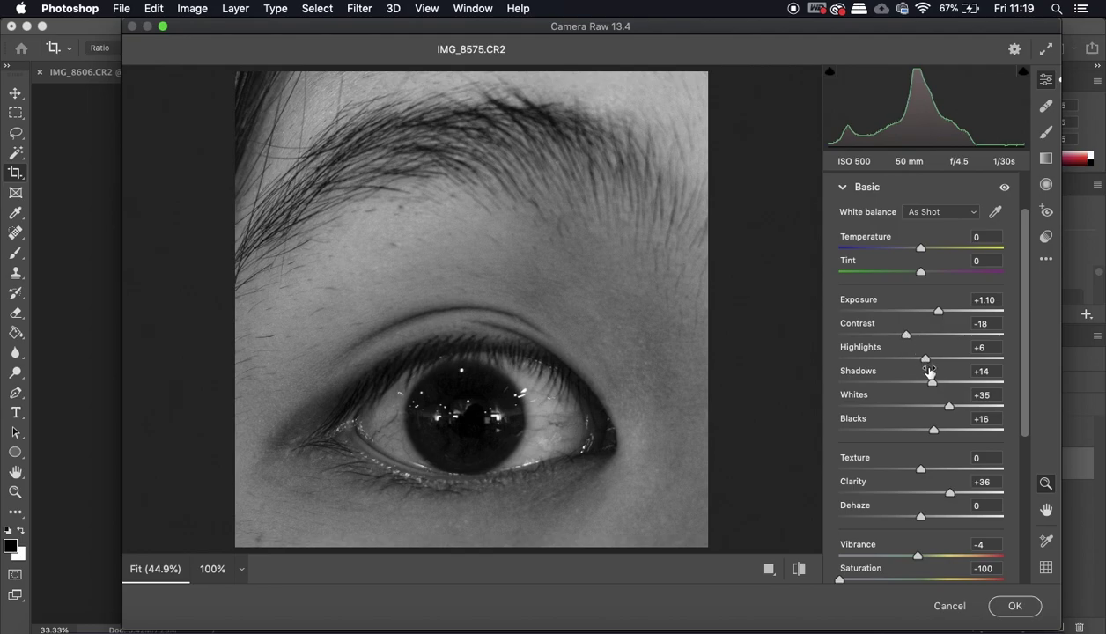
pyautogui.moveTo(931, 382)
pyautogui.mouseDown()
pyautogui.moveTo(958, 386)
pyautogui.moveTo(921, 390)
pyautogui.moveTo(932, 391)
pyautogui.mouseUp()
pyautogui.moveTo(934, 435)
pyautogui.mouseDown()
pyautogui.moveTo(903, 428)
pyautogui.moveTo(943, 430)
pyautogui.mouseUp()
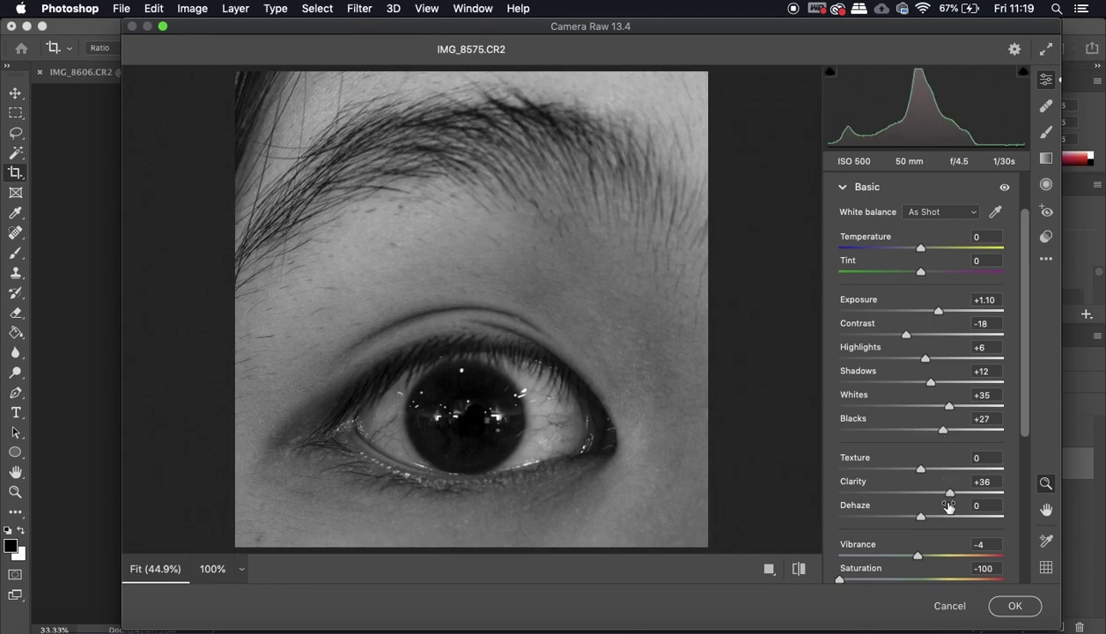
pyautogui.moveTo(951, 494); pyautogui.dragTo(979, 498)
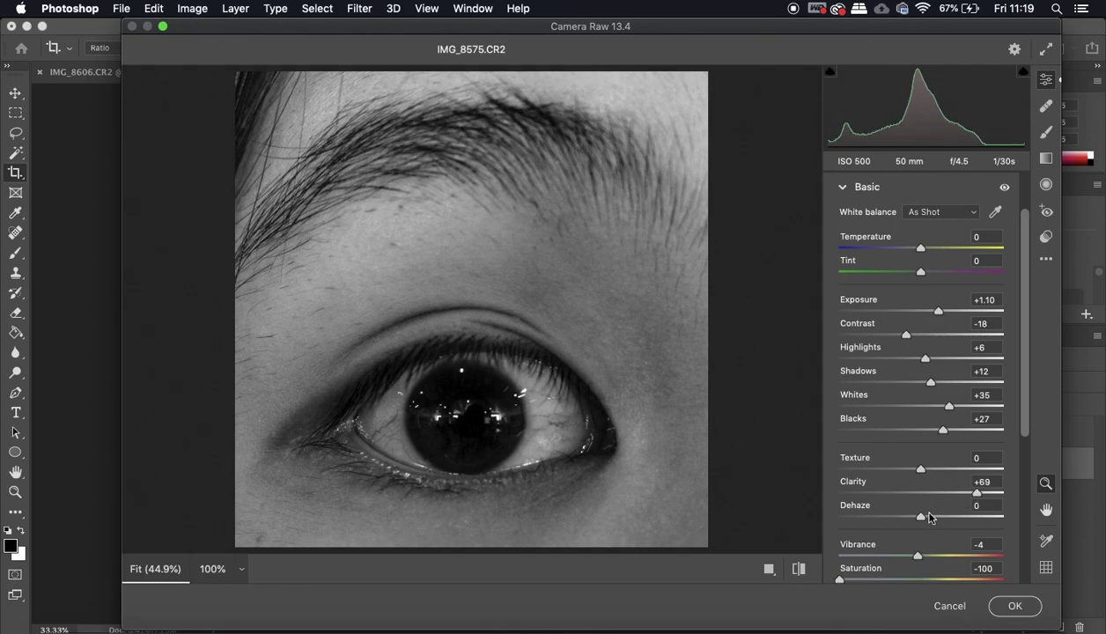
pyautogui.moveTo(922, 519)
pyautogui.mouseDown()
pyautogui.moveTo(907, 520)
pyautogui.moveTo(917, 521)
pyautogui.mouseUp()
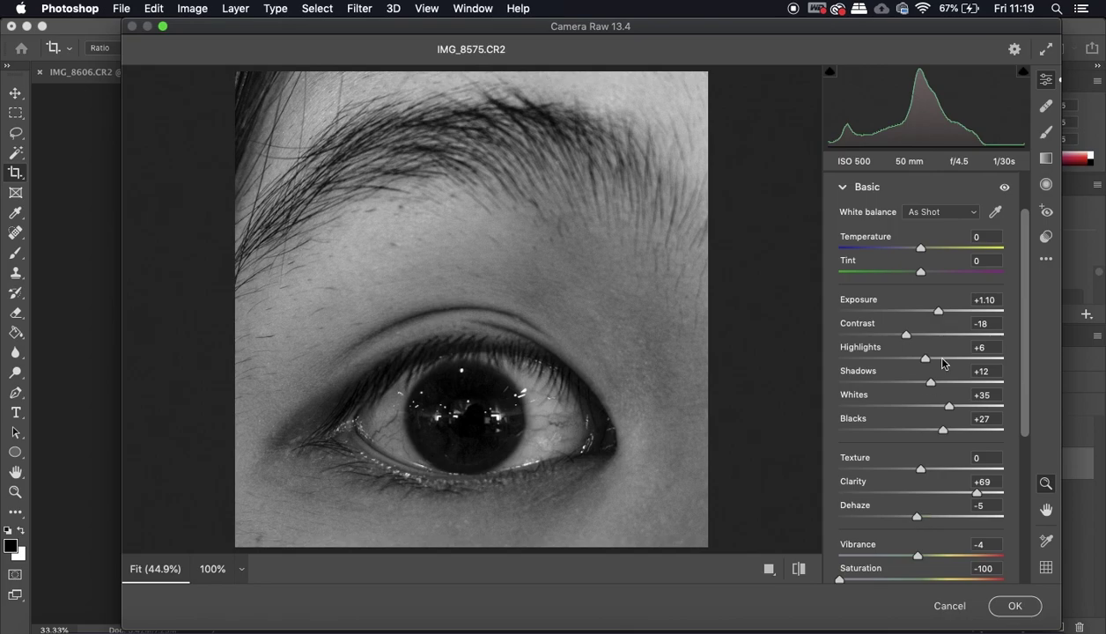
# Set Exposure to +1.25 and Contrast to -12 for the eye, and apply the Camera Raw Filter
pyautogui.scroll(7, 938, 313)
pyautogui.scroll(-1, 948, 321)
pyautogui.scroll(6, 948, 315)
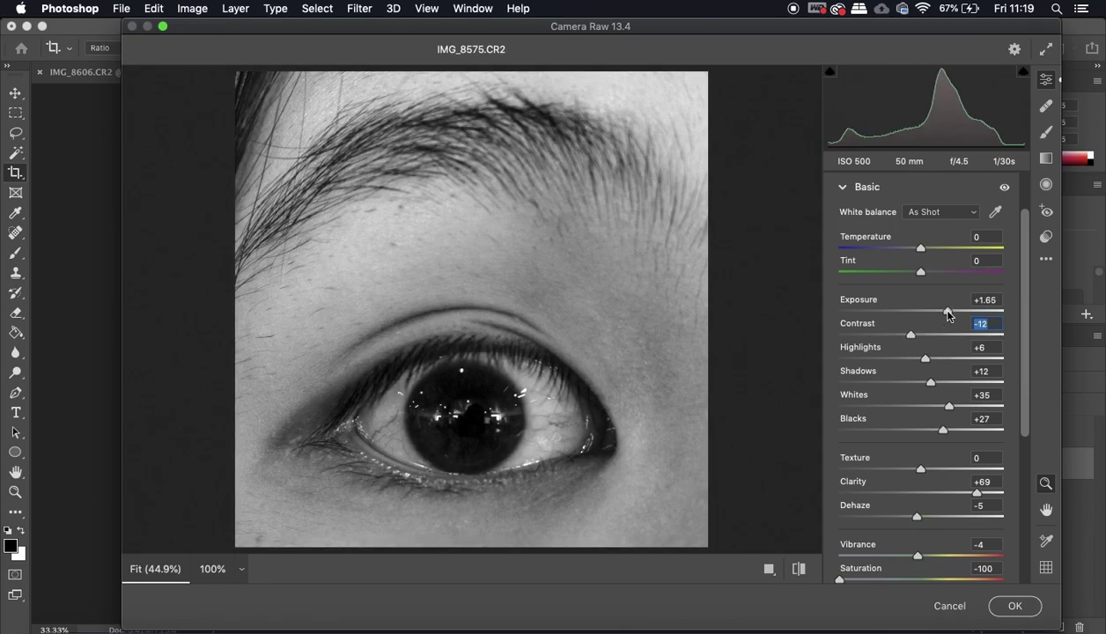
pyautogui.scroll(-5, 945, 315)
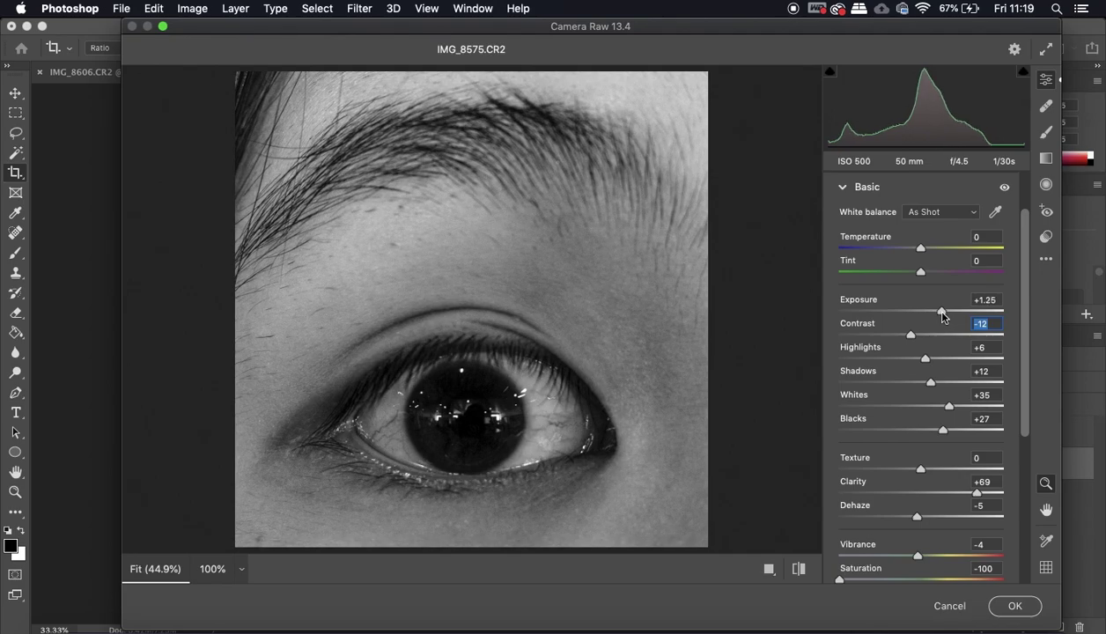
pyautogui.scroll(-2, 941, 317)
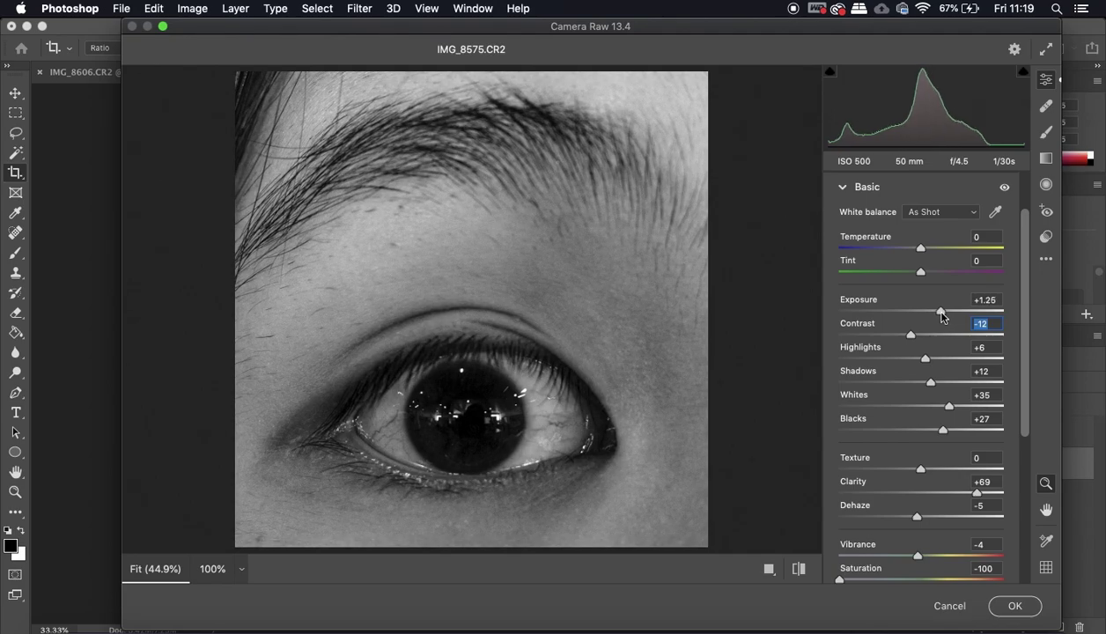
pyautogui.scroll(2, 941, 317)
pyautogui.click(1013, 607)
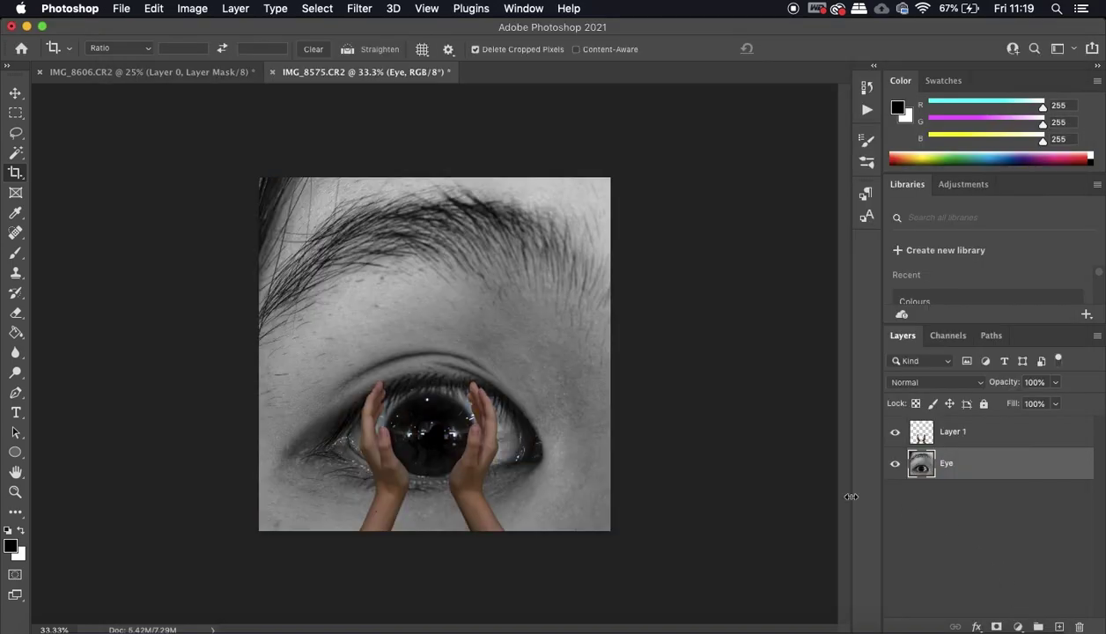
# Try reapplying the last Camera Raw Filter settings to the hands on Layer 1, and undo it
pyautogui.click(956, 443)
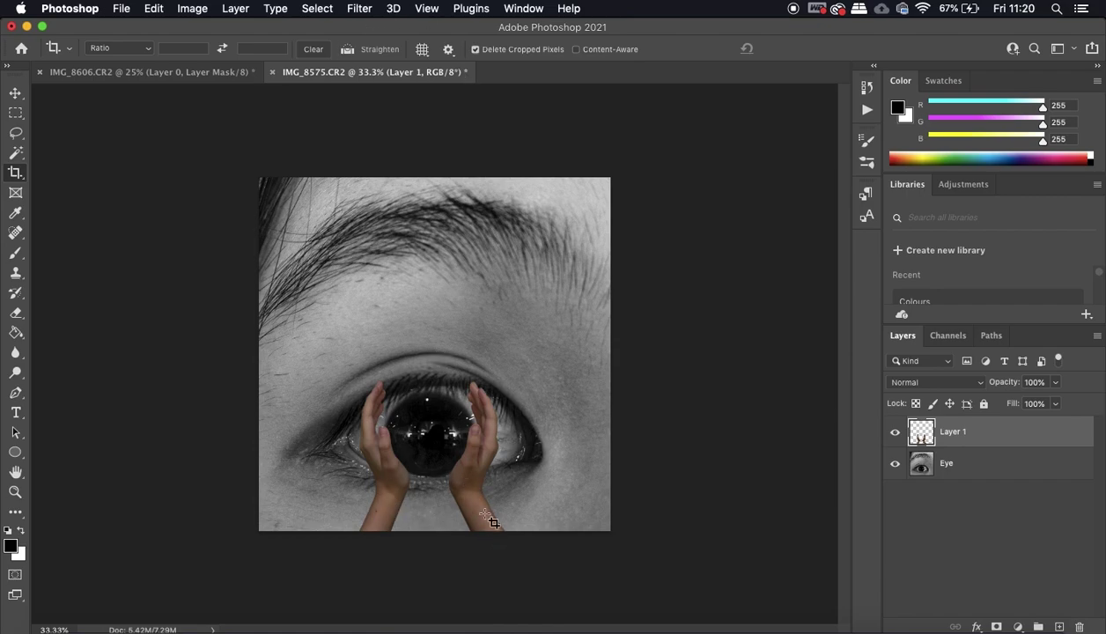
pyautogui.click(371, 9)
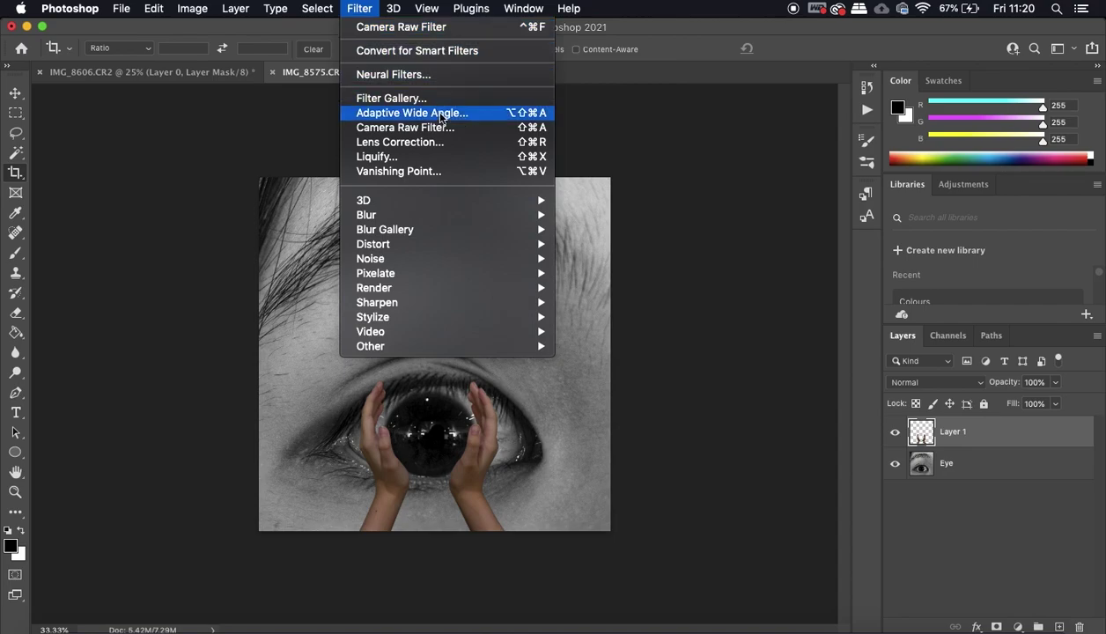
pyautogui.click(455, 31)
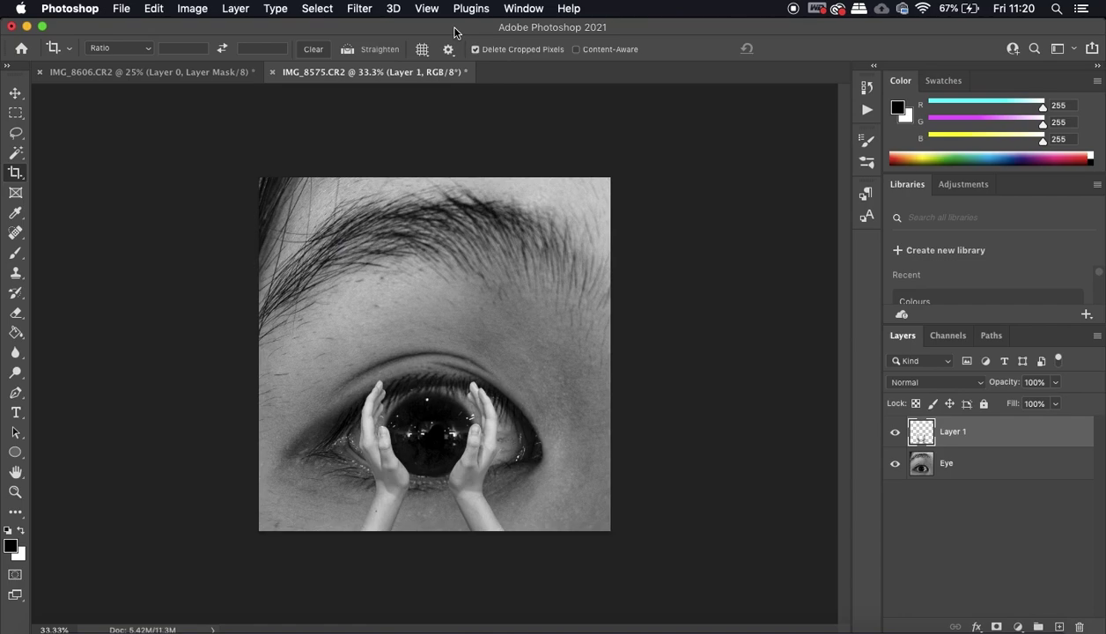
pyautogui.press('super+z')
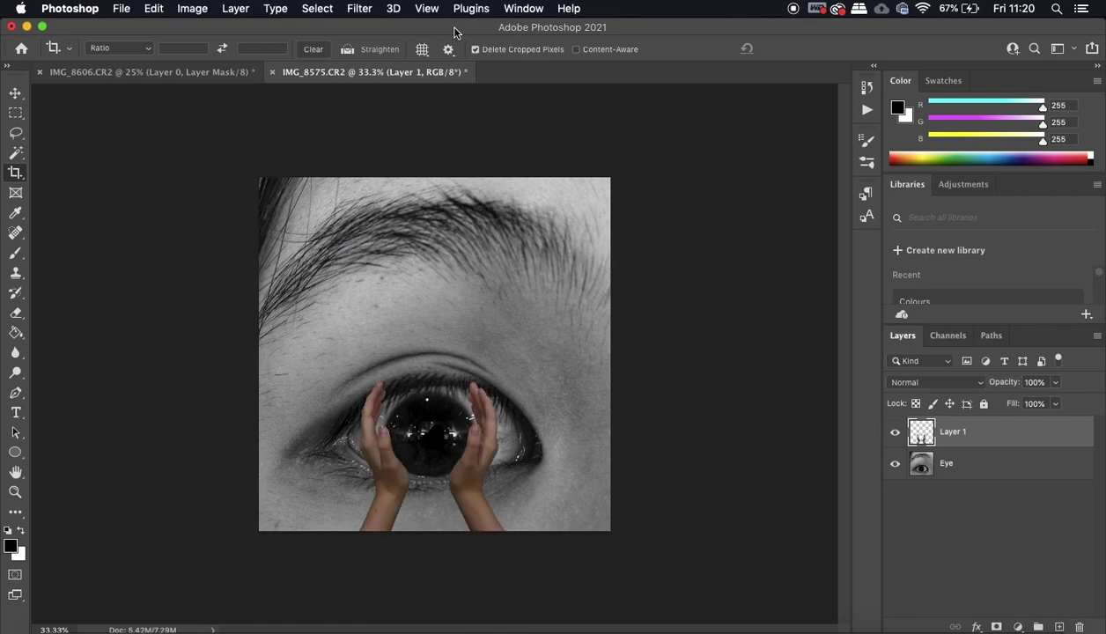
# Open the hands on Layer 1 in the Camera Raw Filter and set Saturation to -100
pyautogui.click(360, 9)
pyautogui.click(422, 130)
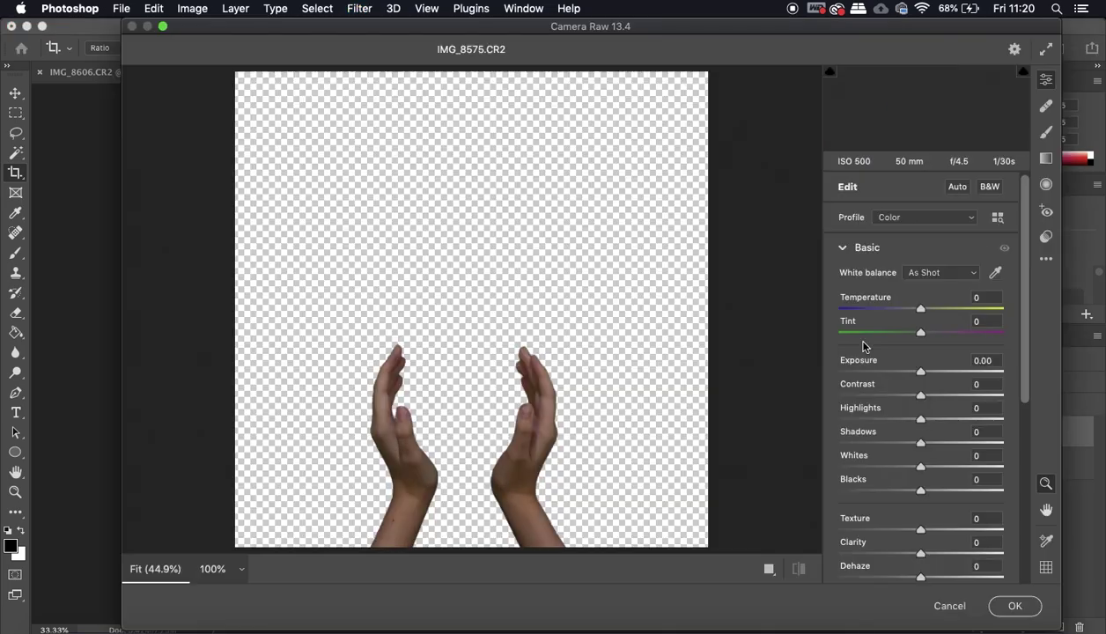
pyautogui.scroll(-5, 961, 521)
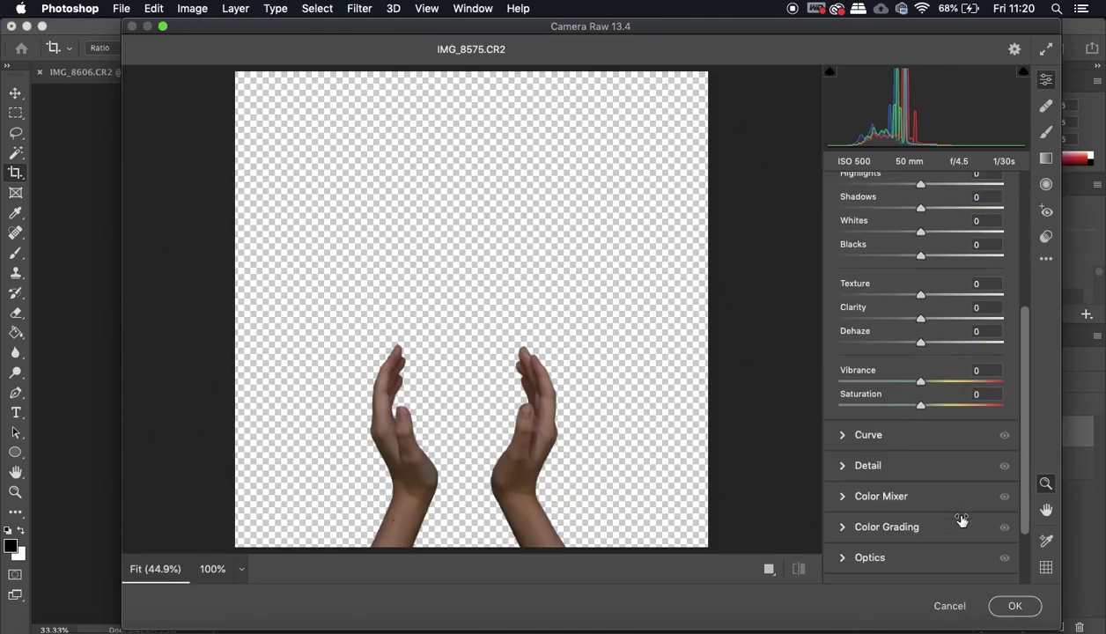
pyautogui.moveTo(920, 324); pyautogui.dragTo(827, 321)
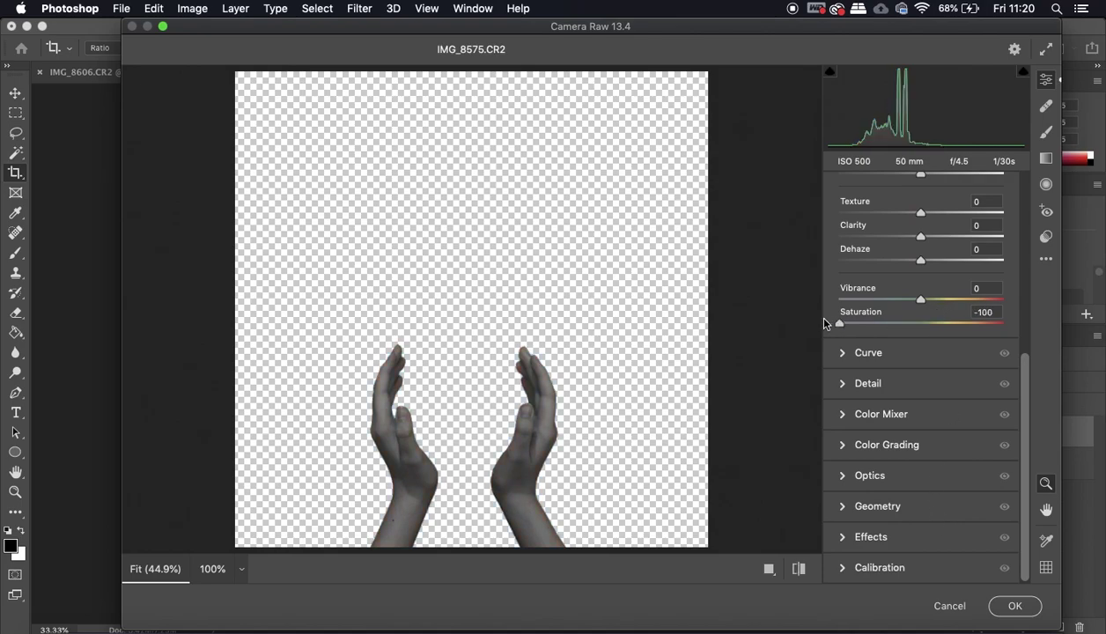
# Set the hands' Exposure to +0.50, Contrast -15, Highlights +10, Whites +15 and Clarity +68, and apply the filter
pyautogui.scroll(5, 944, 361)
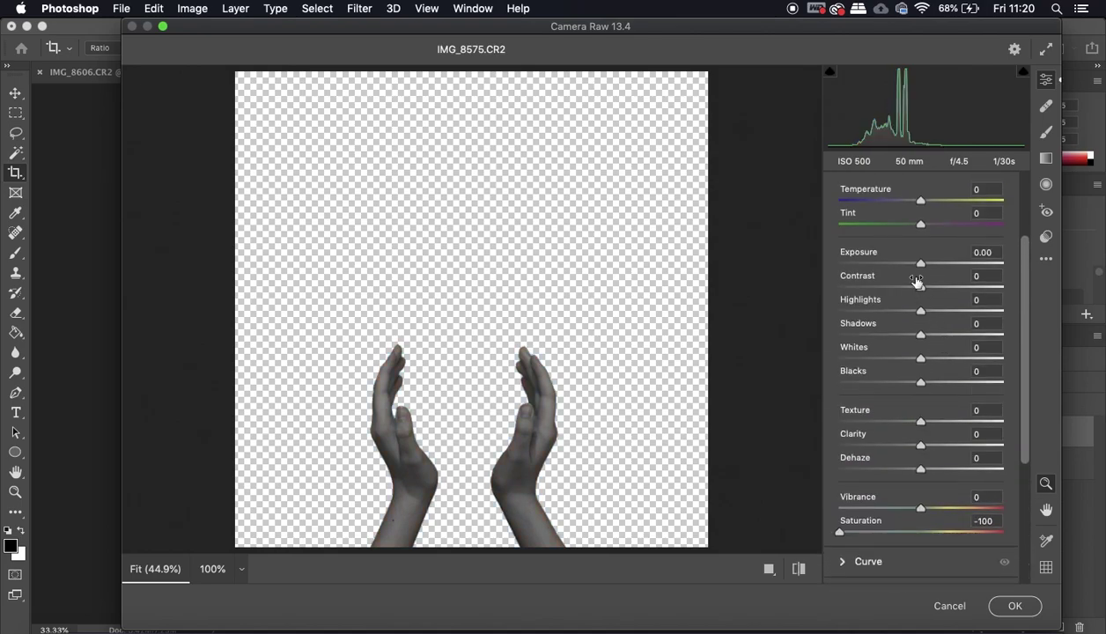
pyautogui.moveTo(921, 264); pyautogui.dragTo(929, 265)
pyautogui.moveTo(922, 447); pyautogui.dragTo(975, 448)
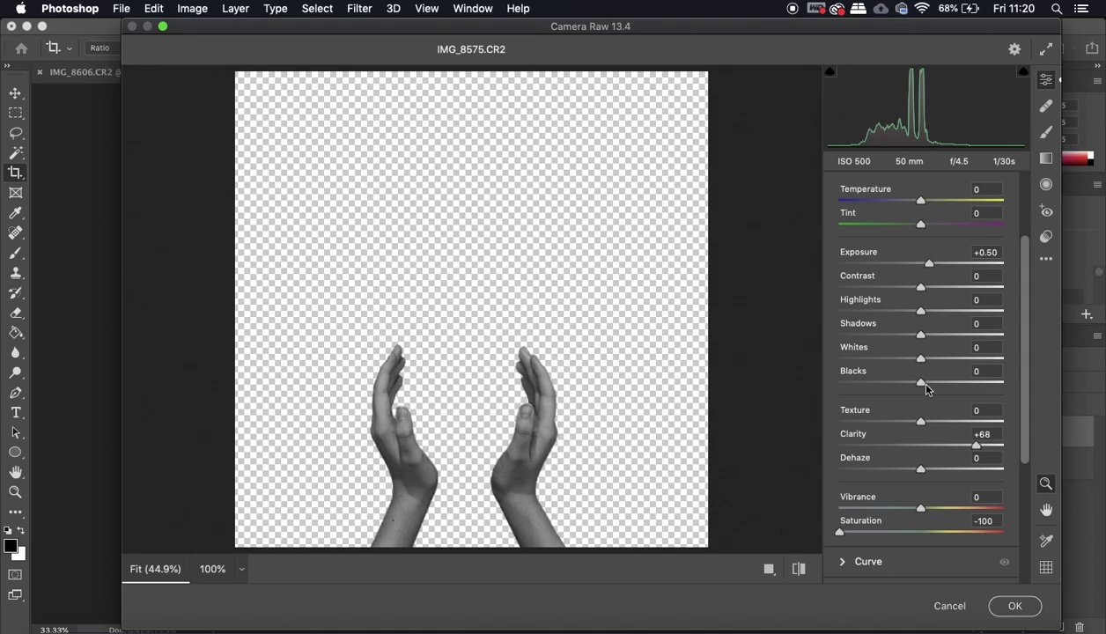
pyautogui.moveTo(922, 363); pyautogui.dragTo(935, 362)
pyautogui.moveTo(920, 288); pyautogui.dragTo(931, 315)
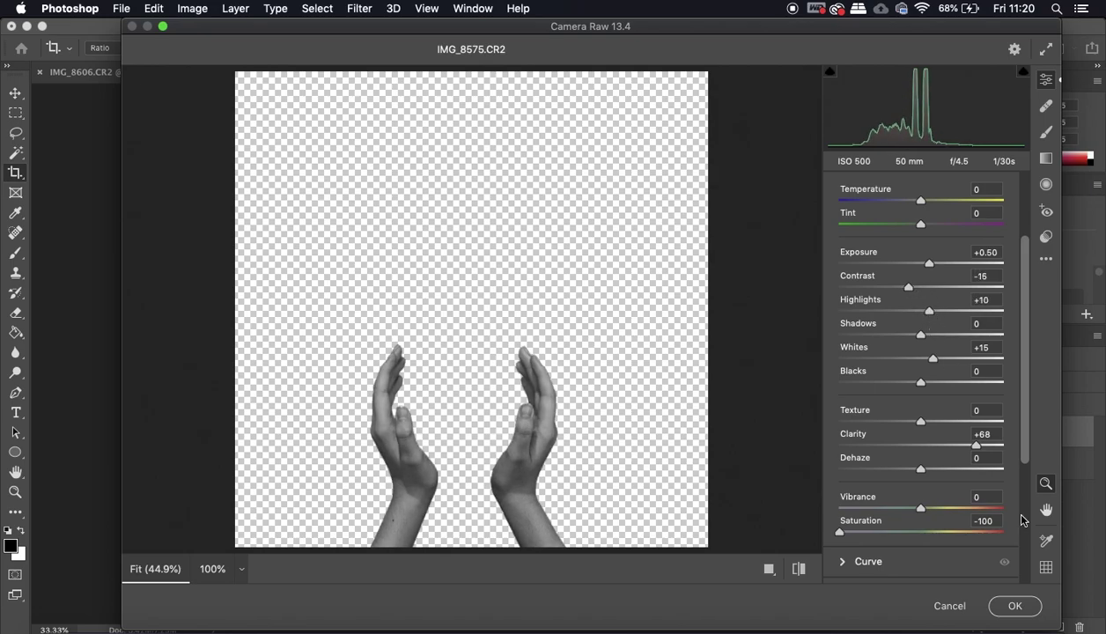
pyautogui.click(1018, 608)
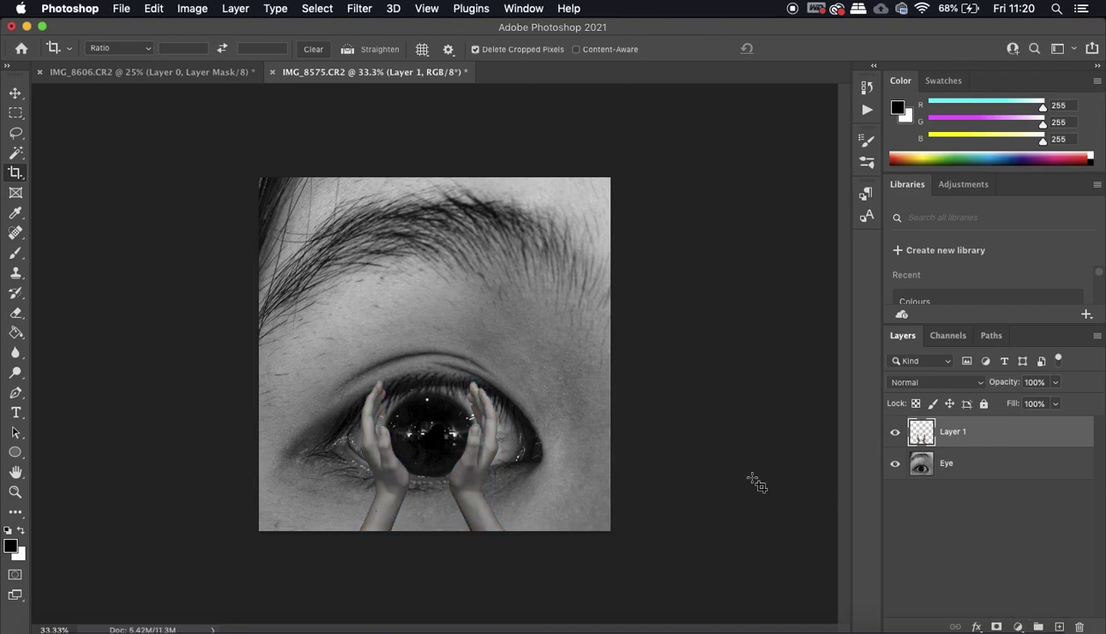
# Move the hands slightly lower and free-transform them to about 97.85% scale, fitted around the iris
pyautogui.click(14, 92)
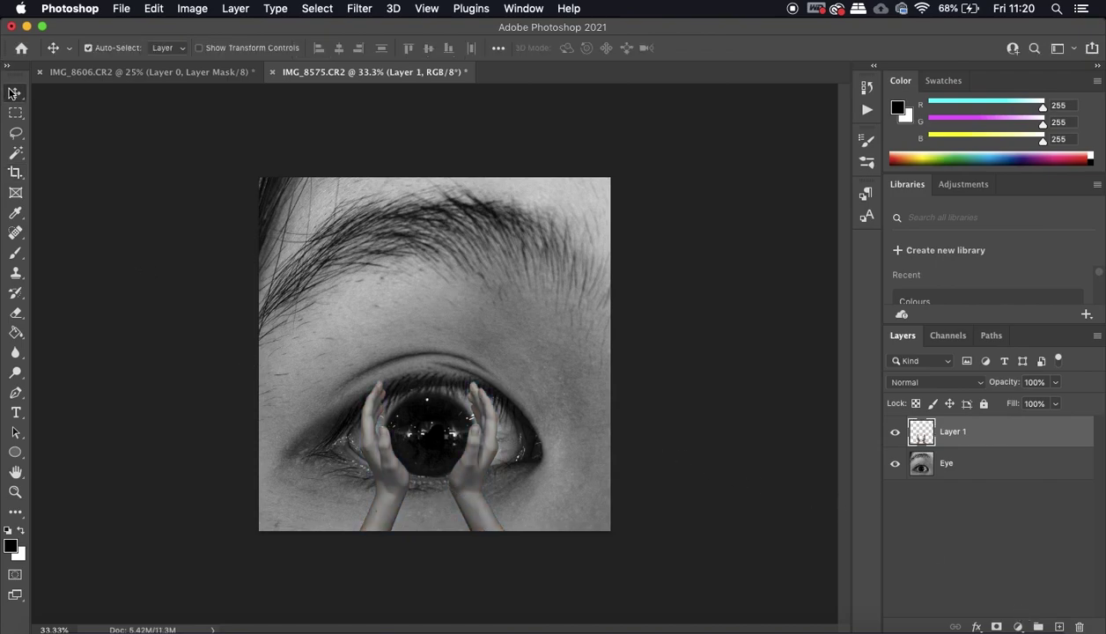
pyautogui.moveTo(476, 508); pyautogui.dragTo(475, 516)
pyautogui.press('super+plus')
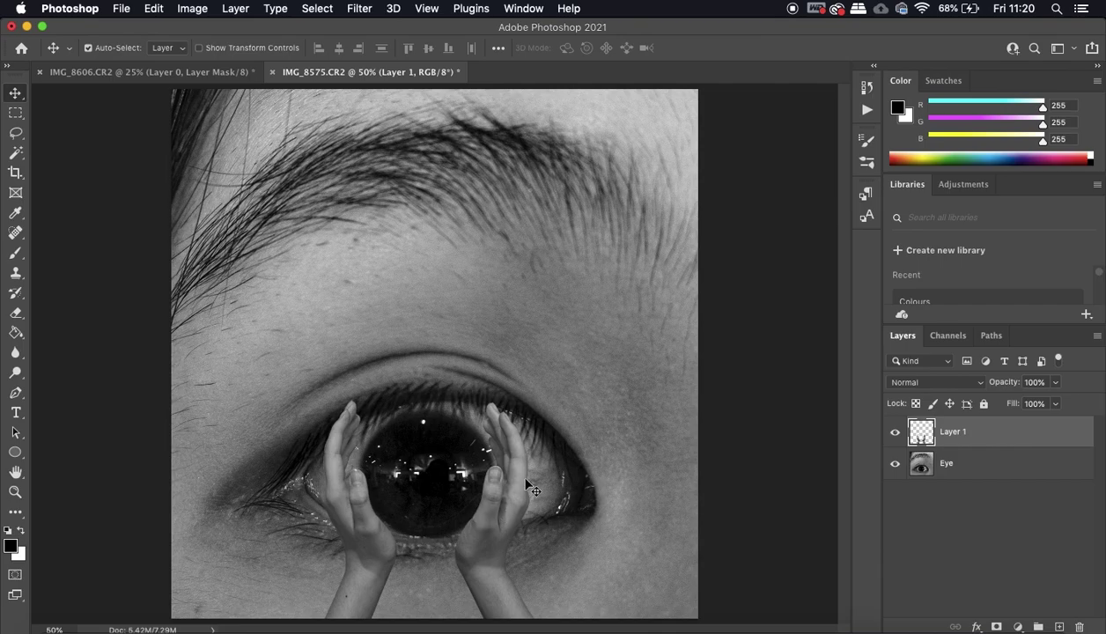
pyautogui.press('super+t')
pyautogui.moveTo(540, 522); pyautogui.dragTo(532, 518)
pyautogui.moveTo(498, 565); pyautogui.dragTo(498, 560)
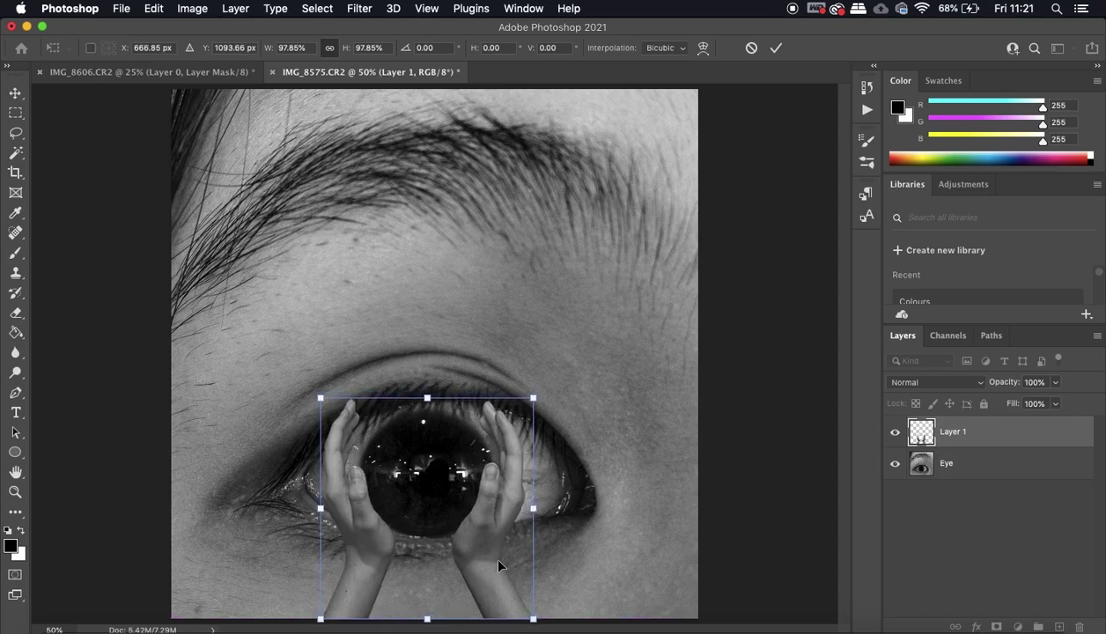
pyautogui.click(775, 48)
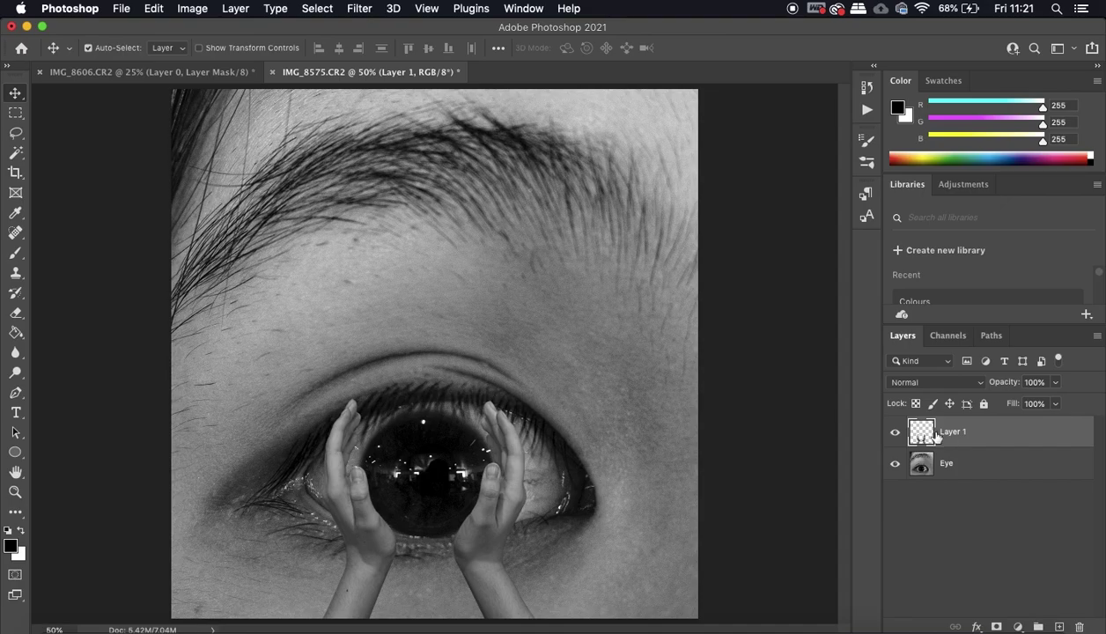
# Rename Layer 1 to Hands and hide it
pyautogui.write('Hands')
pyautogui.press('Return')
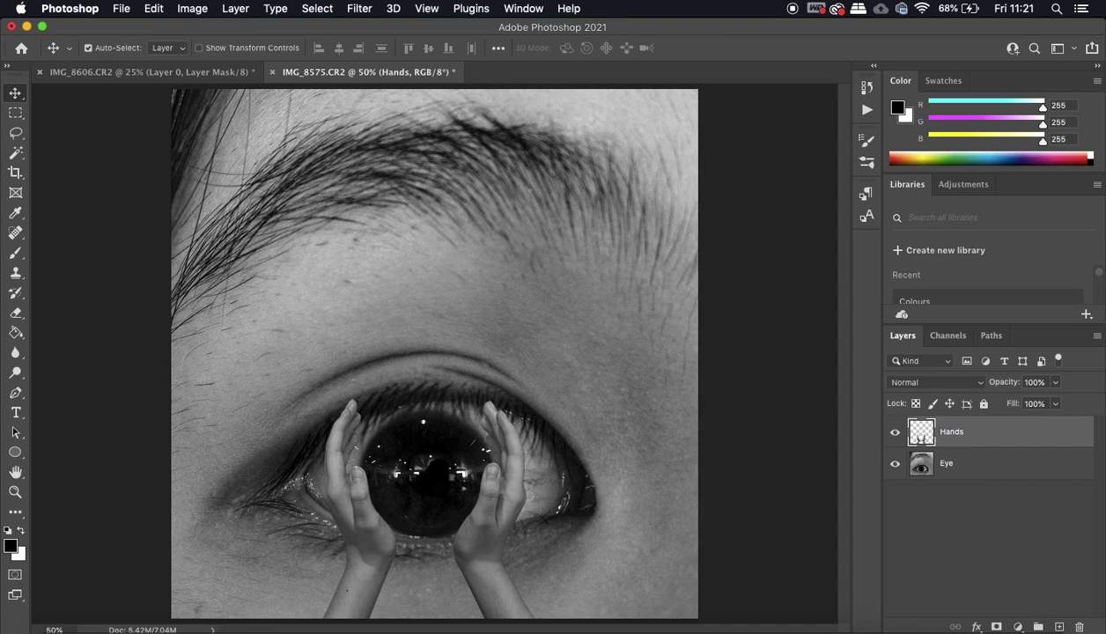
pyautogui.click(895, 432)
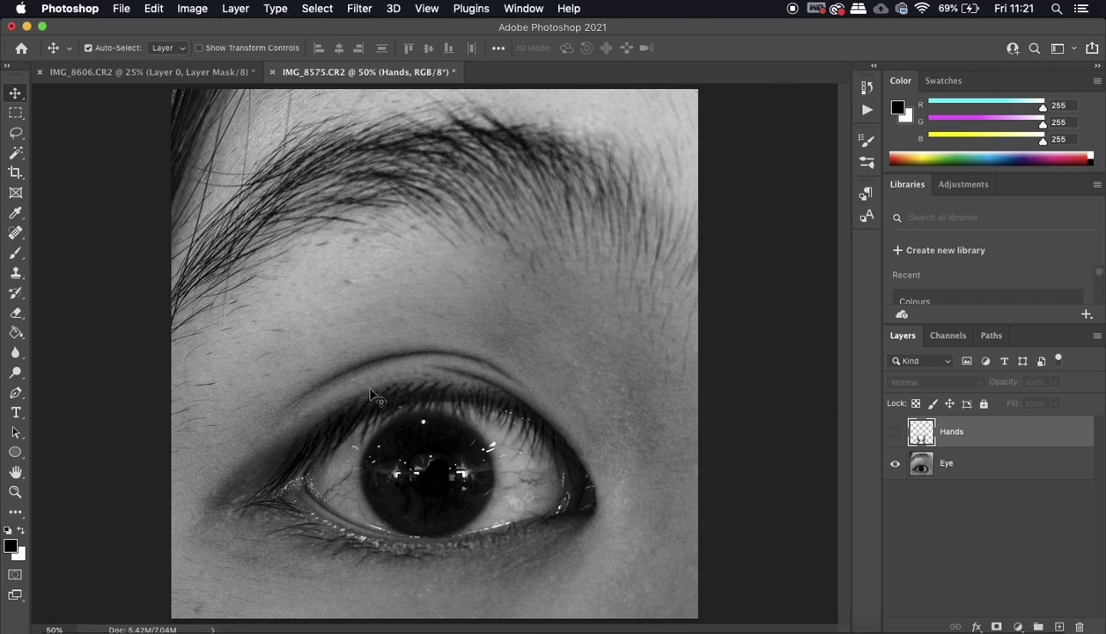
# Show the rulers and place a vertical guide at the iris's left edge and a horizontal guide at its upper edge
pyautogui.click(17, 115)
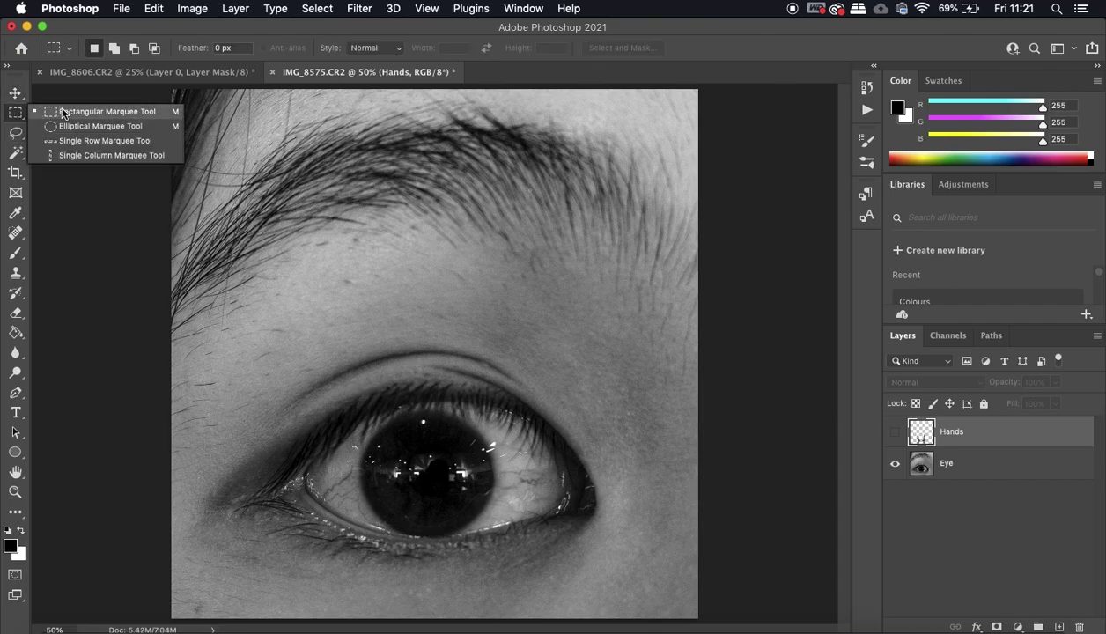
pyautogui.click(83, 126)
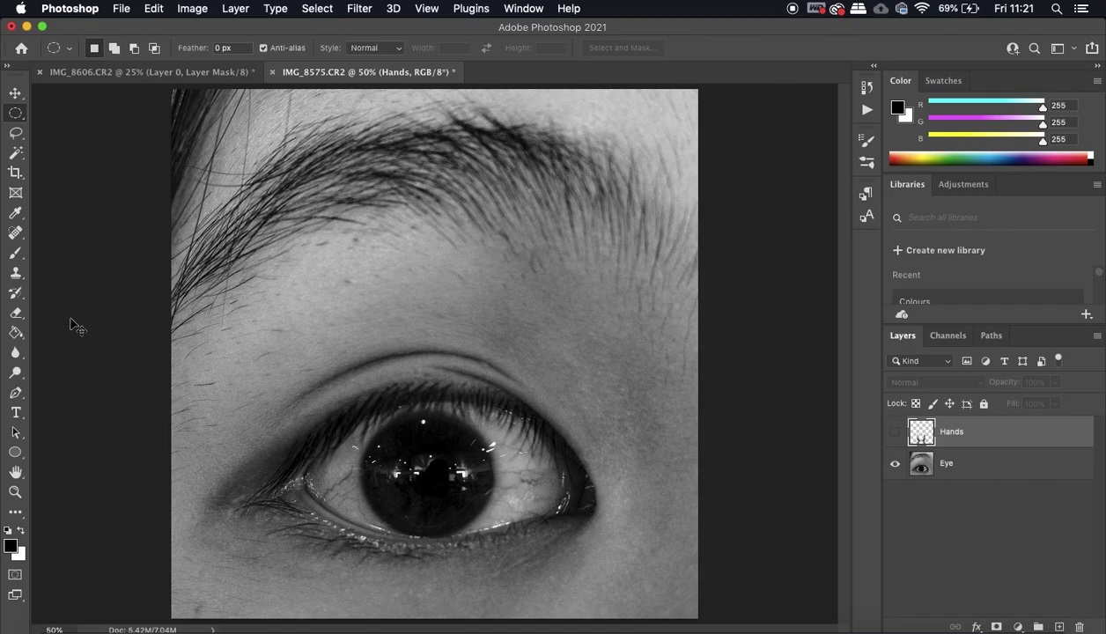
pyautogui.press('super+r')
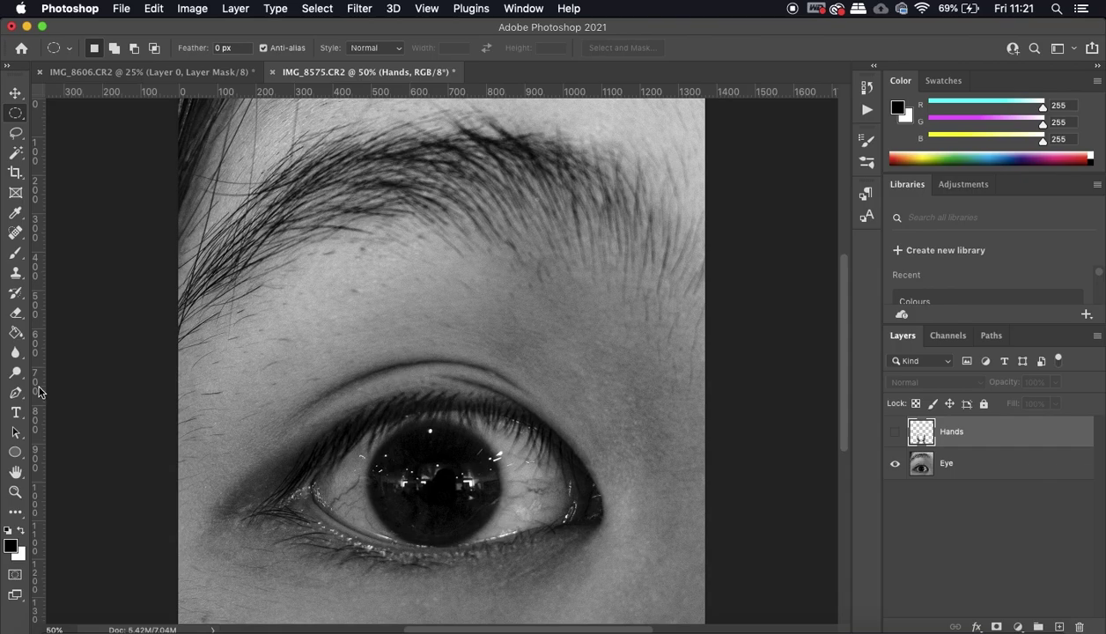
pyautogui.moveTo(39, 392); pyautogui.dragTo(366, 397)
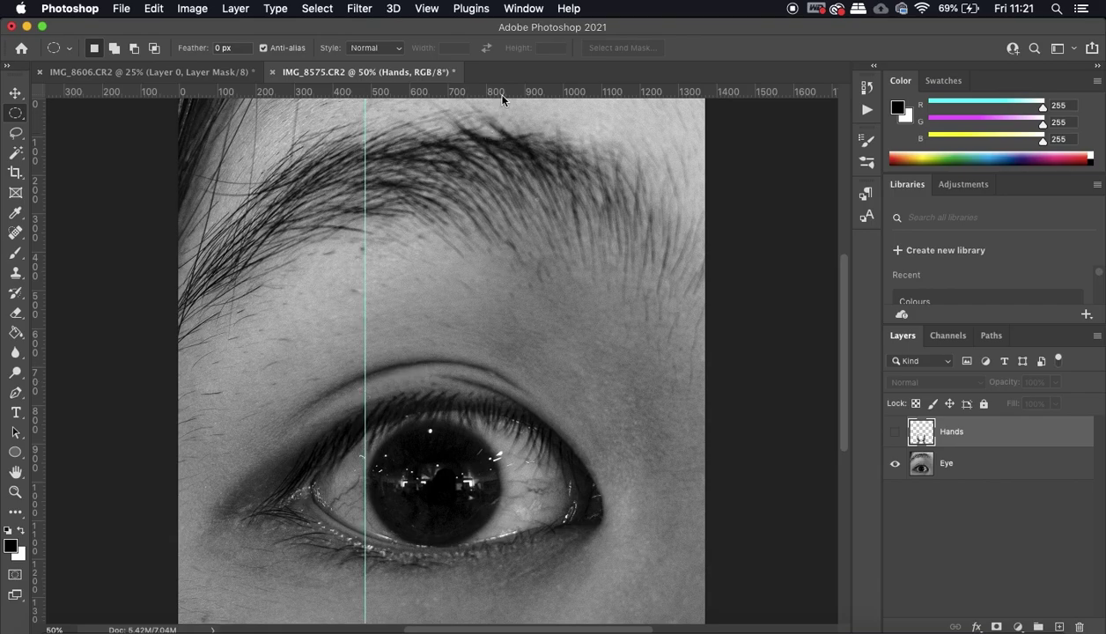
pyautogui.moveTo(502, 99); pyautogui.dragTo(511, 417)
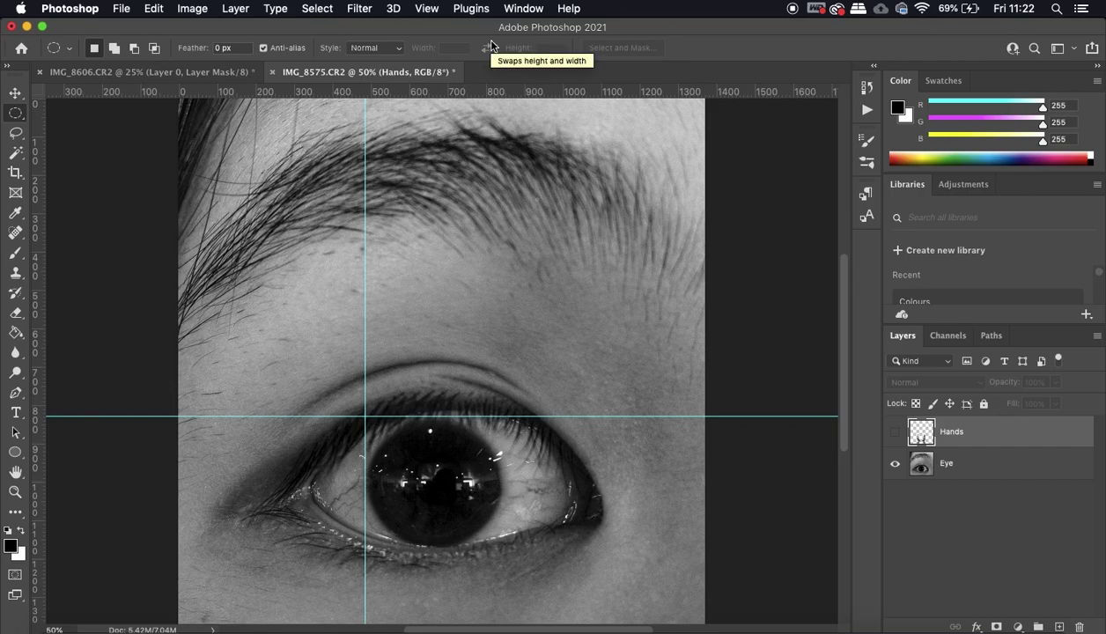
pyautogui.click(426, 9)
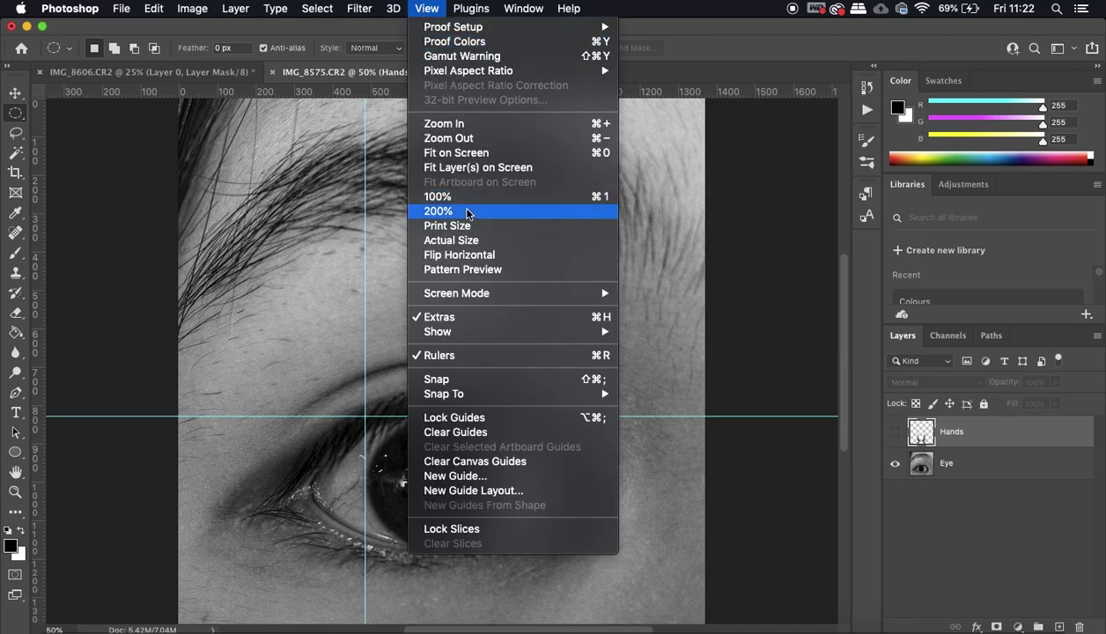
pyautogui.moveTo(491, 329)
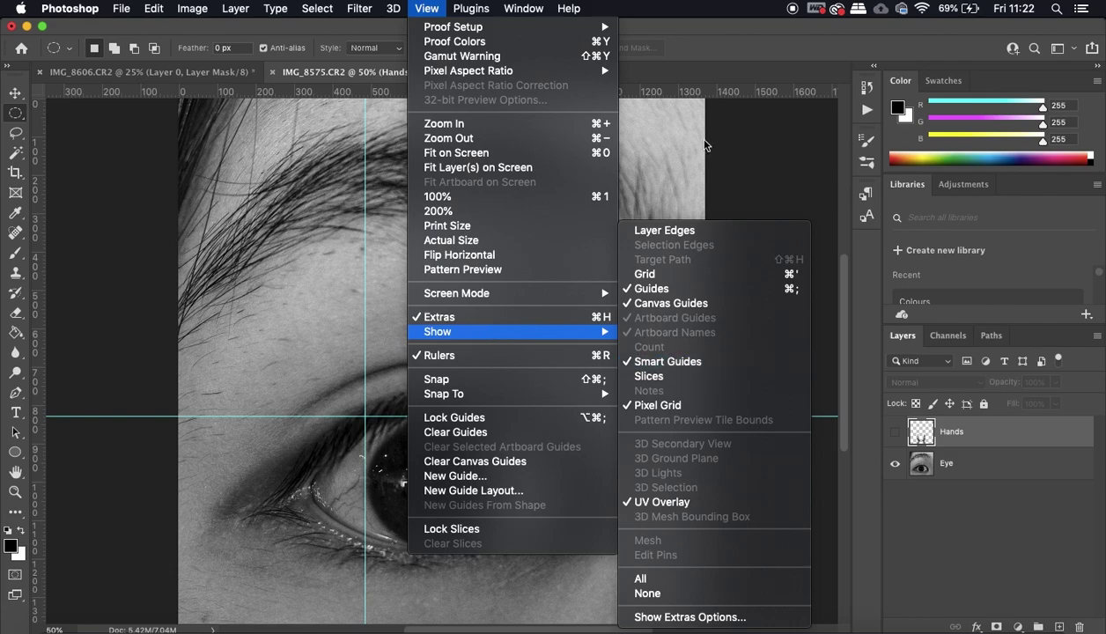
pyautogui.click(718, 74)
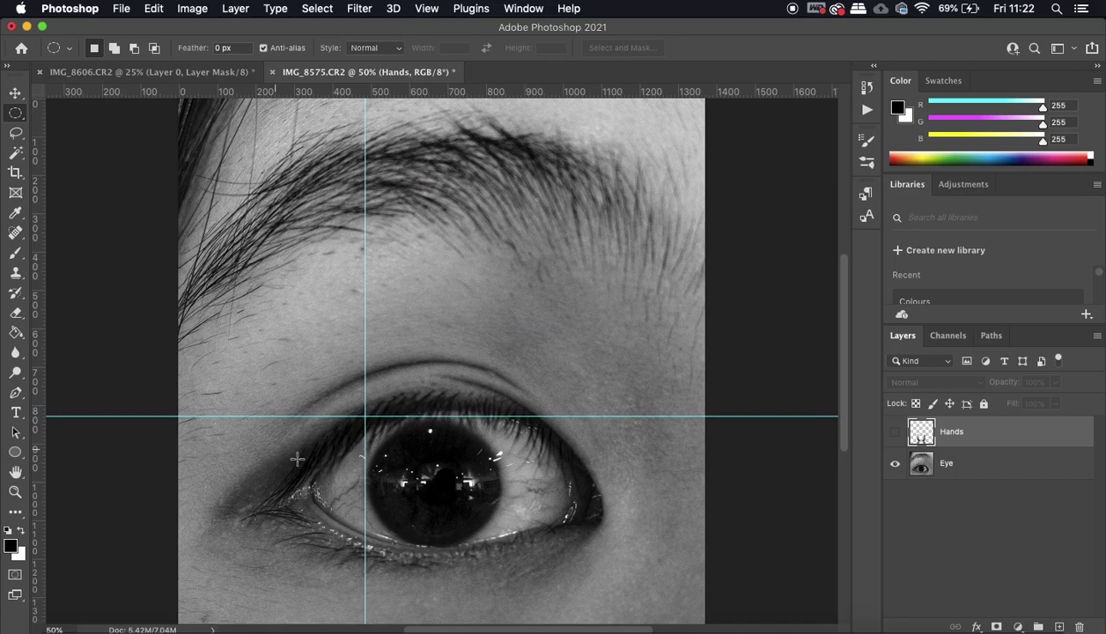
# Draw a circular marquee selection around the iris, starting where the two guides cross and about 345 px wide
pyautogui.moveTo(365, 416); pyautogui.dragTo(540, 550)
pyautogui.click(371, 426)
pyautogui.scroll(4, 367, 419)
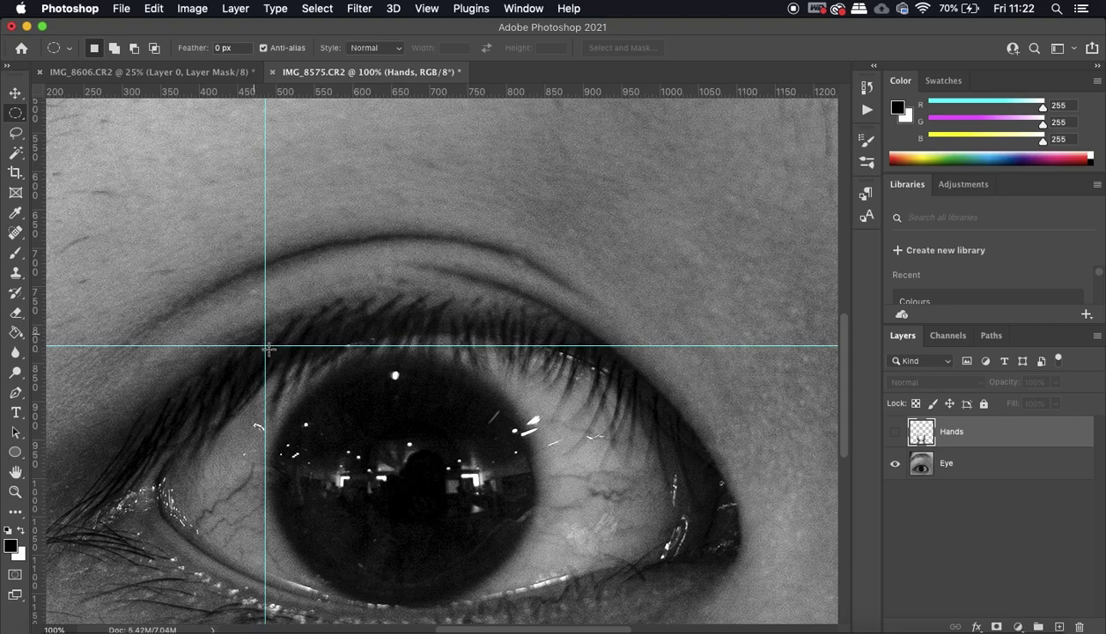
pyautogui.moveTo(269, 349); pyautogui.dragTo(612, 613)
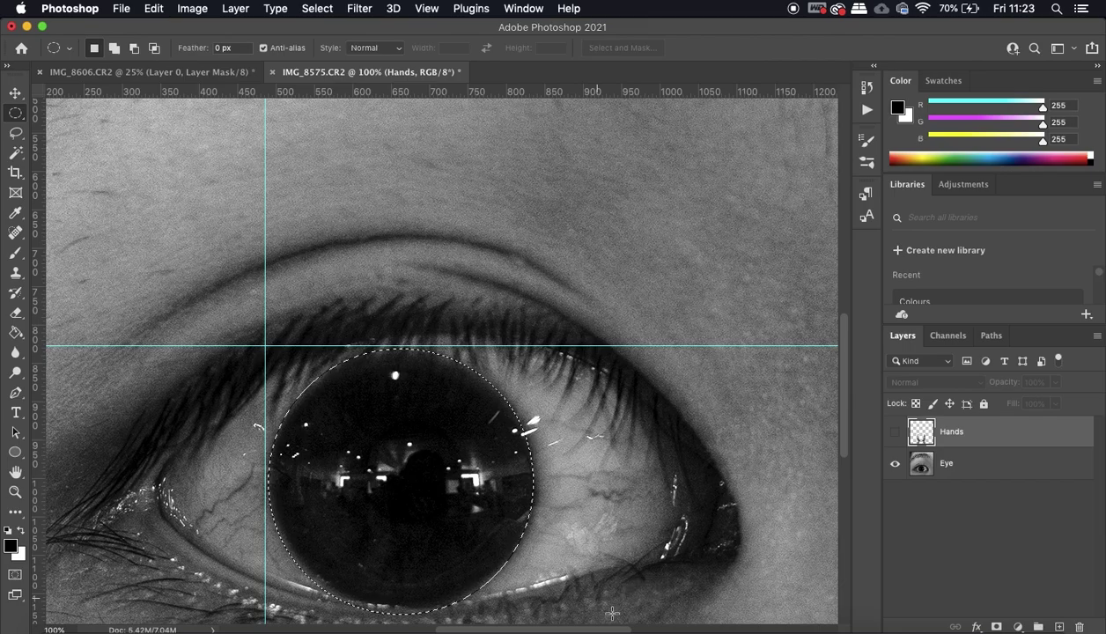
pyautogui.scroll(-2, 612, 613)
pyautogui.hscroll(1, 612, 613)
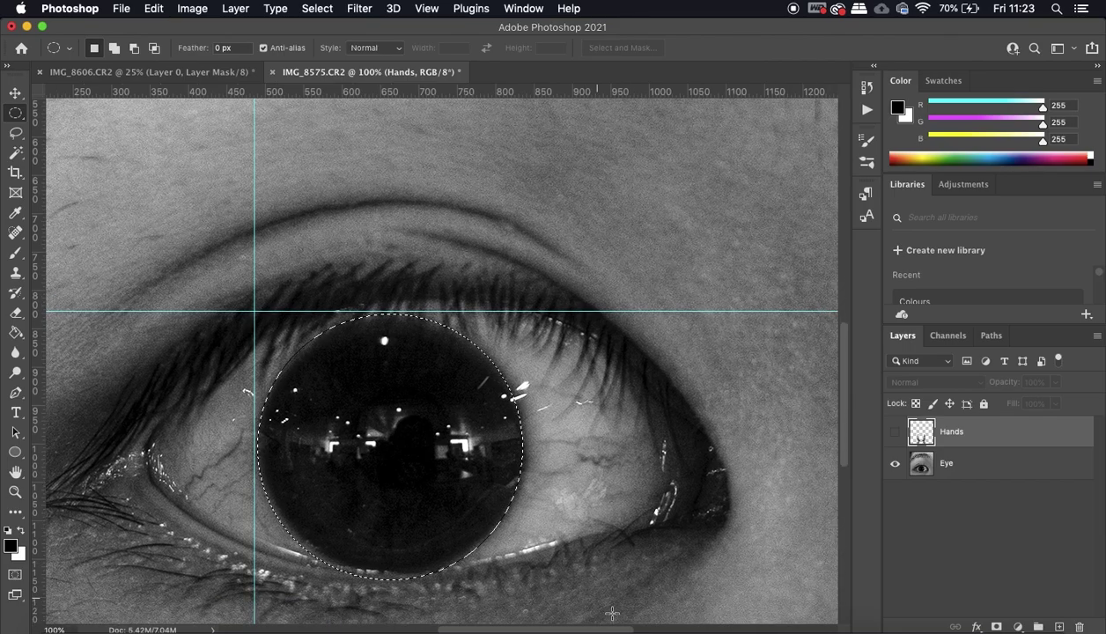
# Undo the layer copied from the Hands layer and move the Eye layer above Hands
pyautogui.press('super+j')
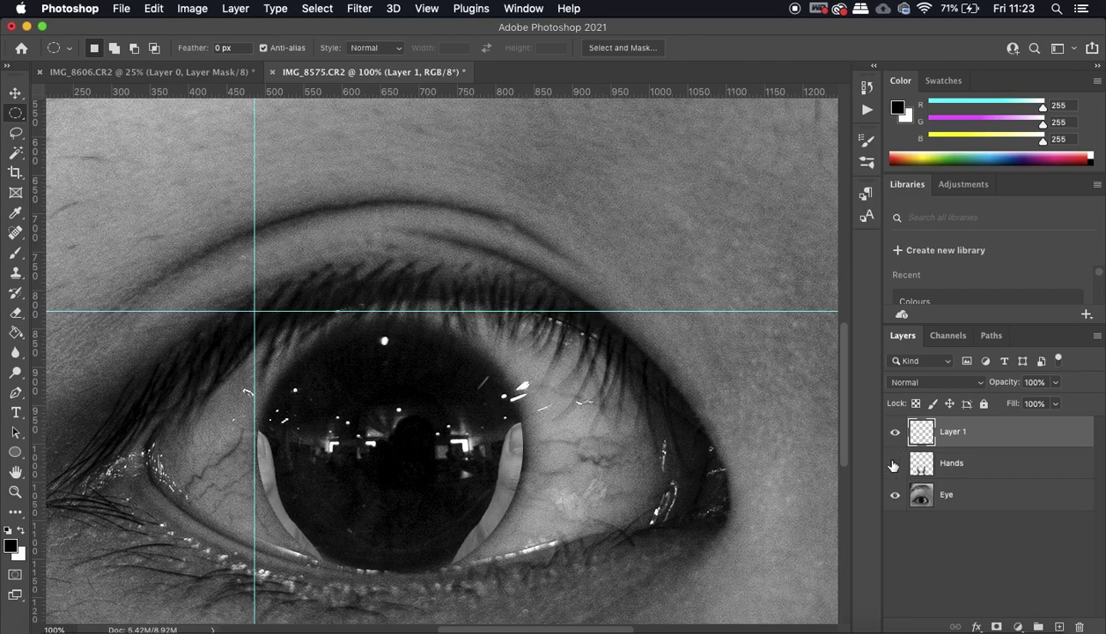
pyautogui.press('super+z')
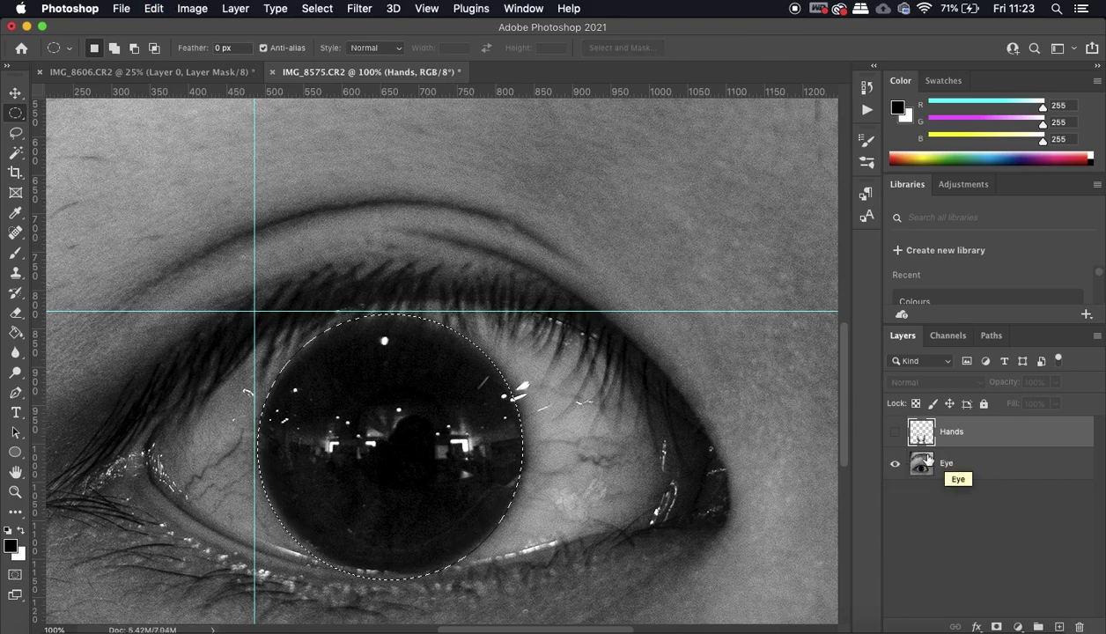
pyautogui.click(924, 473)
pyautogui.moveTo(925, 473); pyautogui.dragTo(937, 429)
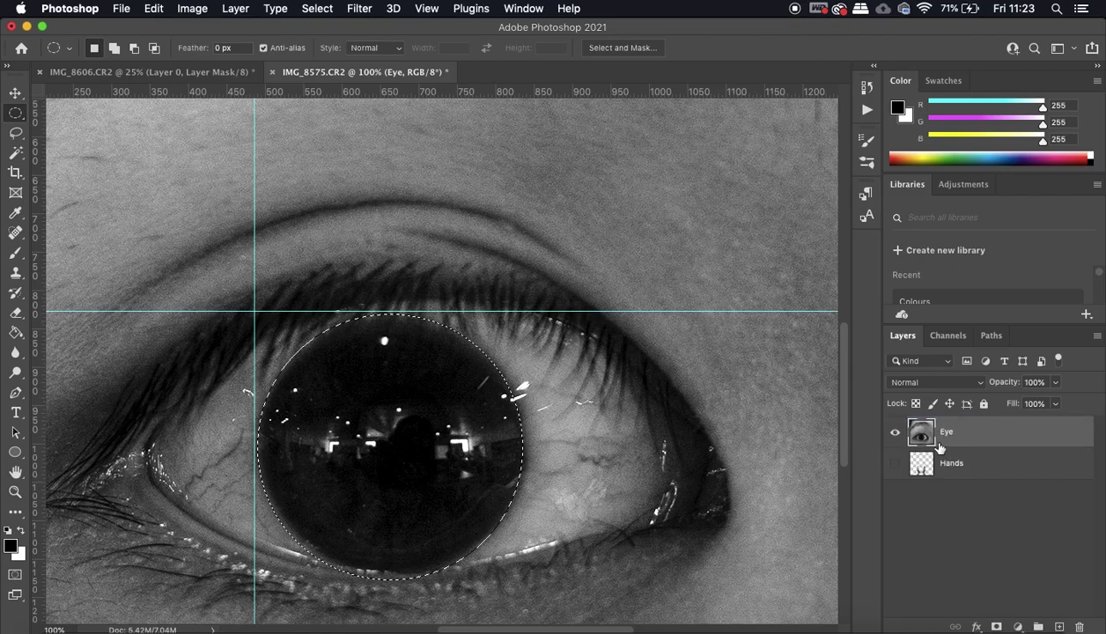
# Copy the selected iris from the Eye layer to a new layer named Eye 2 and hide the Eye layer
pyautogui.press('super+j')
pyautogui.doubleClick(958, 432)
pyautogui.write('Eye')
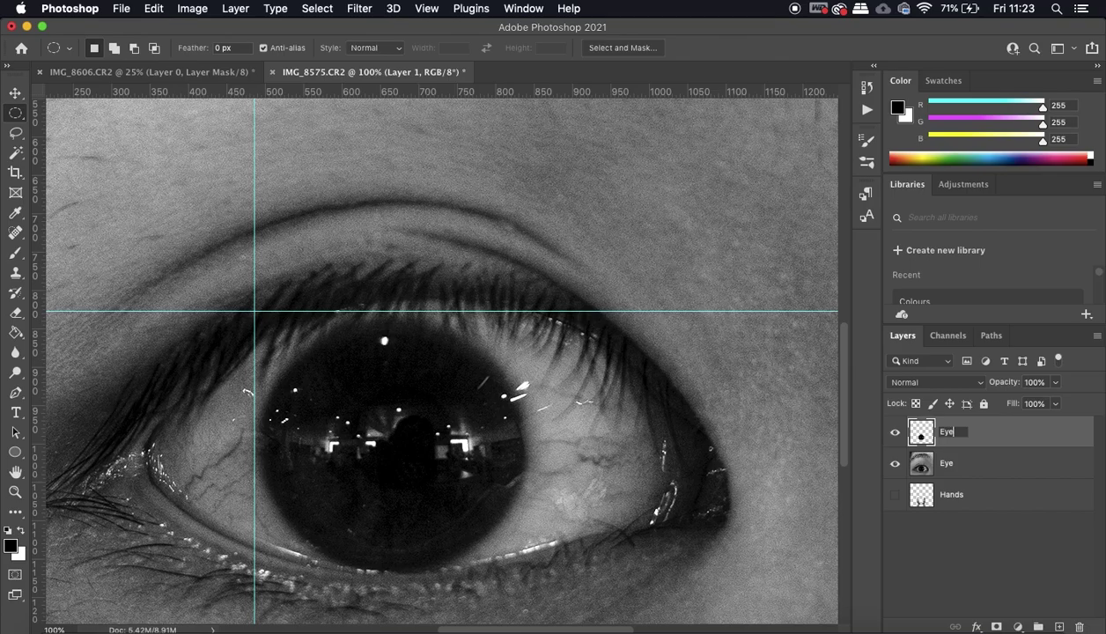
pyautogui.write(' 2')
pyautogui.press('Return')
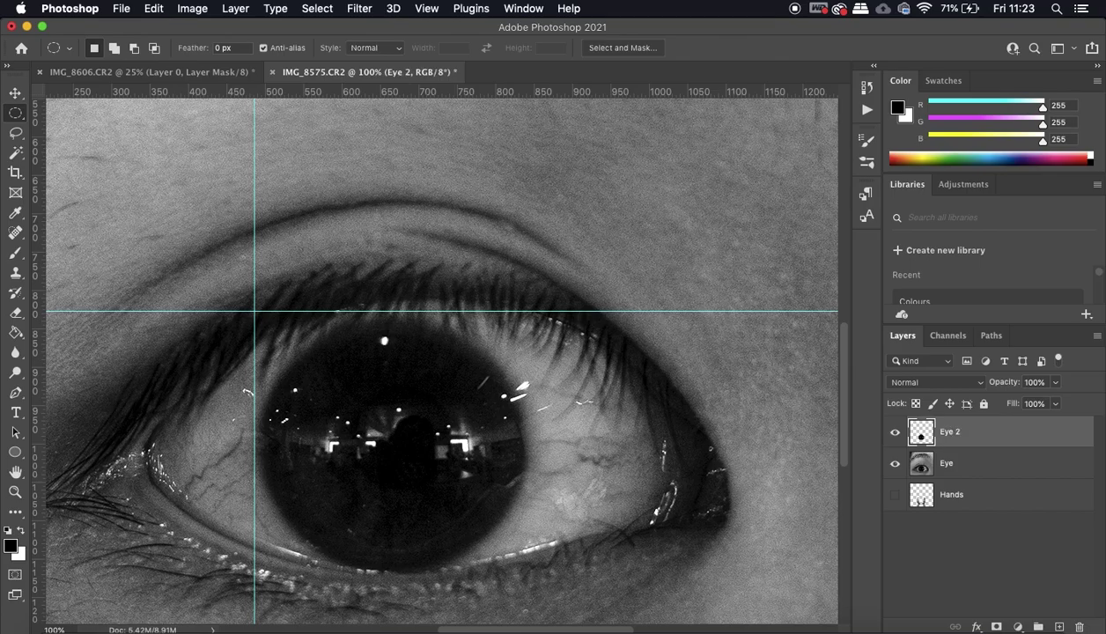
pyautogui.click(896, 464)
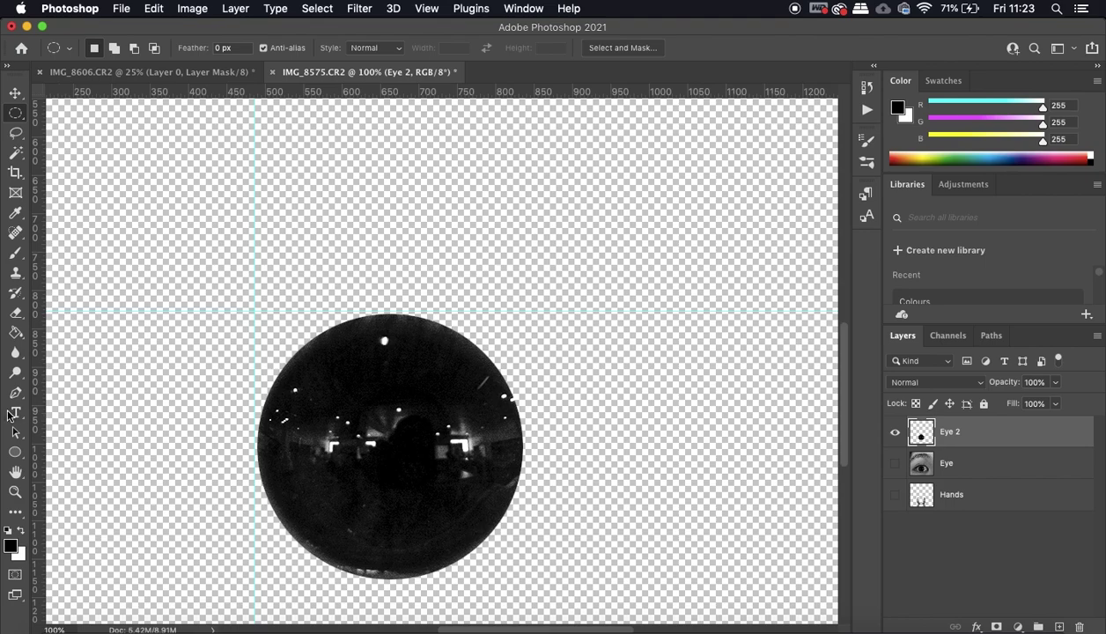
# Clone dark iris texture over the light patches on the iris's lower edge, using the Clone Stamp with a 40 px brush
pyautogui.click(19, 276)
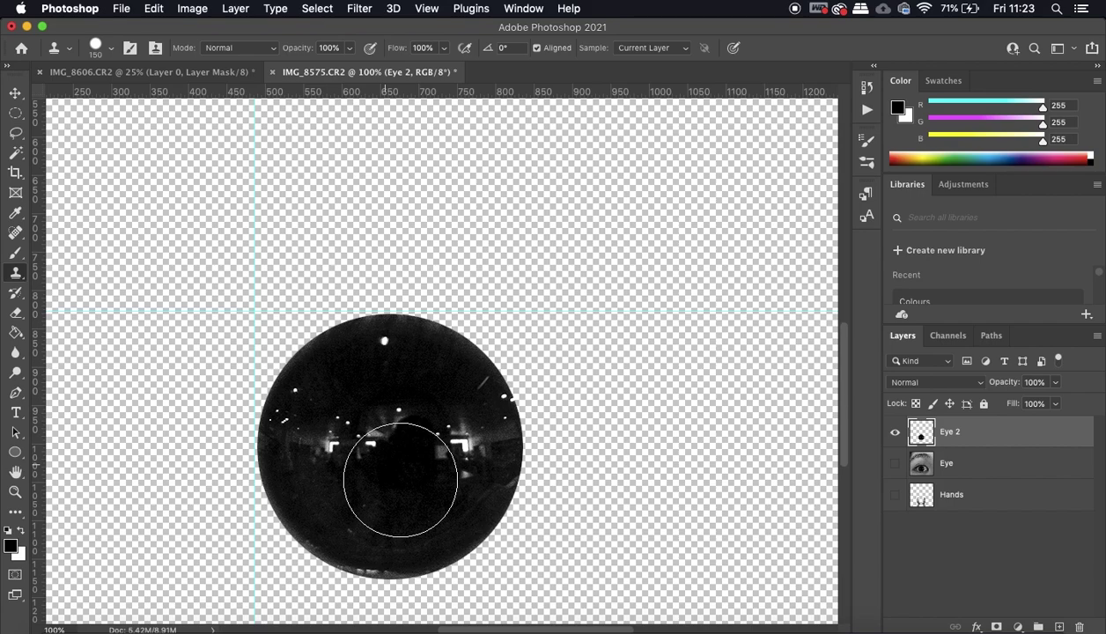
pyautogui.press('[')
pyautogui.press('[')
pyautogui.press('[')
pyautogui.press('[')
pyautogui.press(']')
pyautogui.press(']')
pyautogui.press(']')
pyautogui.press(']')
pyautogui.press(']')
pyautogui.press('[')
pyautogui.press('[')
pyautogui.press('[')
pyautogui.press('[')
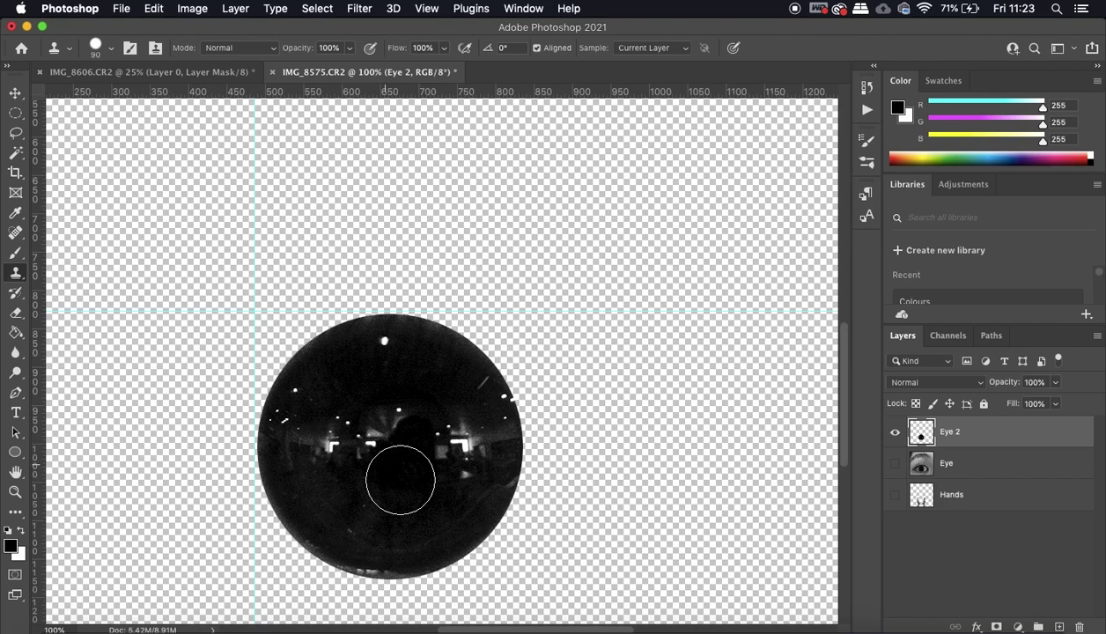
pyautogui.press('[')
pyautogui.press('[')
pyautogui.press('[')
pyautogui.press('[')
pyautogui.press('[')
pyautogui.press('[')
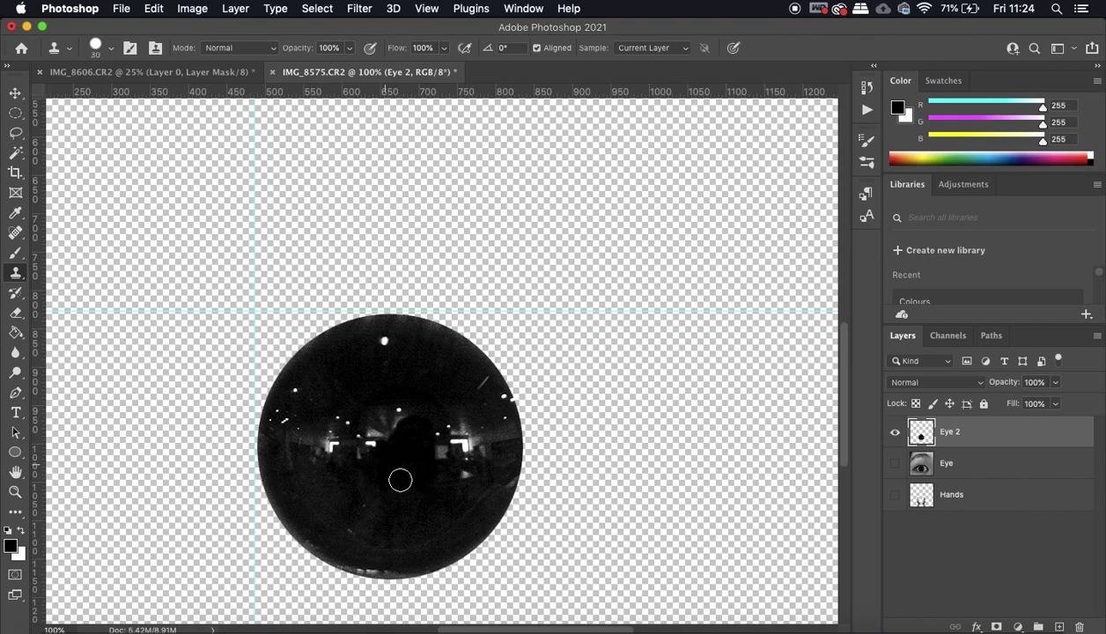
pyautogui.press(']')
pyautogui.scroll(-3, 402, 530)
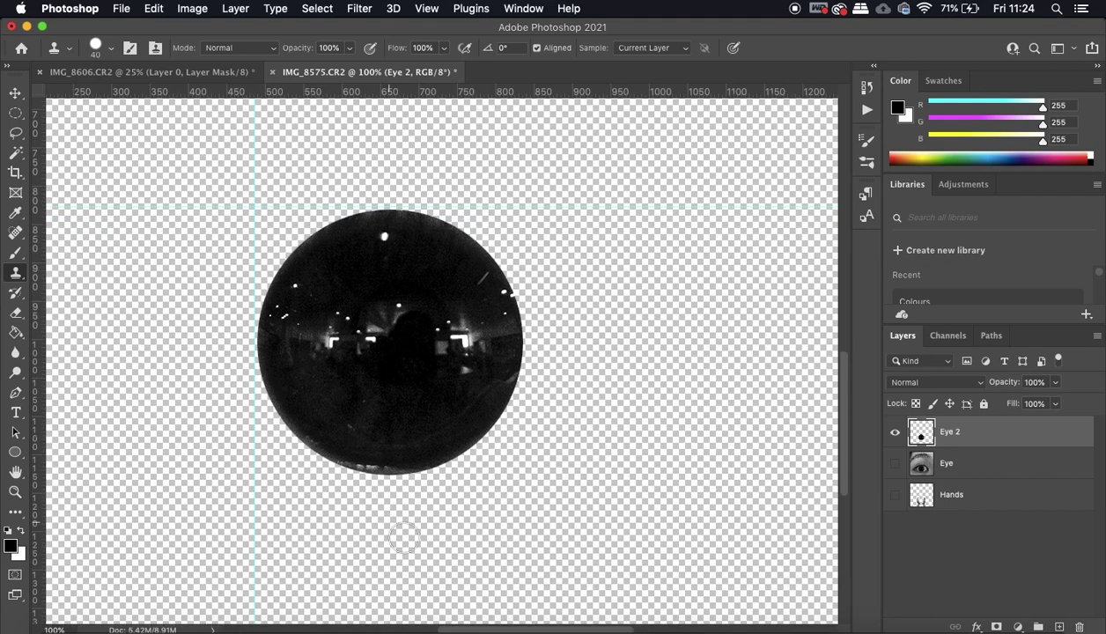
pyautogui.keyDown('alt'); pyautogui.click(423, 451); pyautogui.keyUp('alt')
pyautogui.click(397, 459)
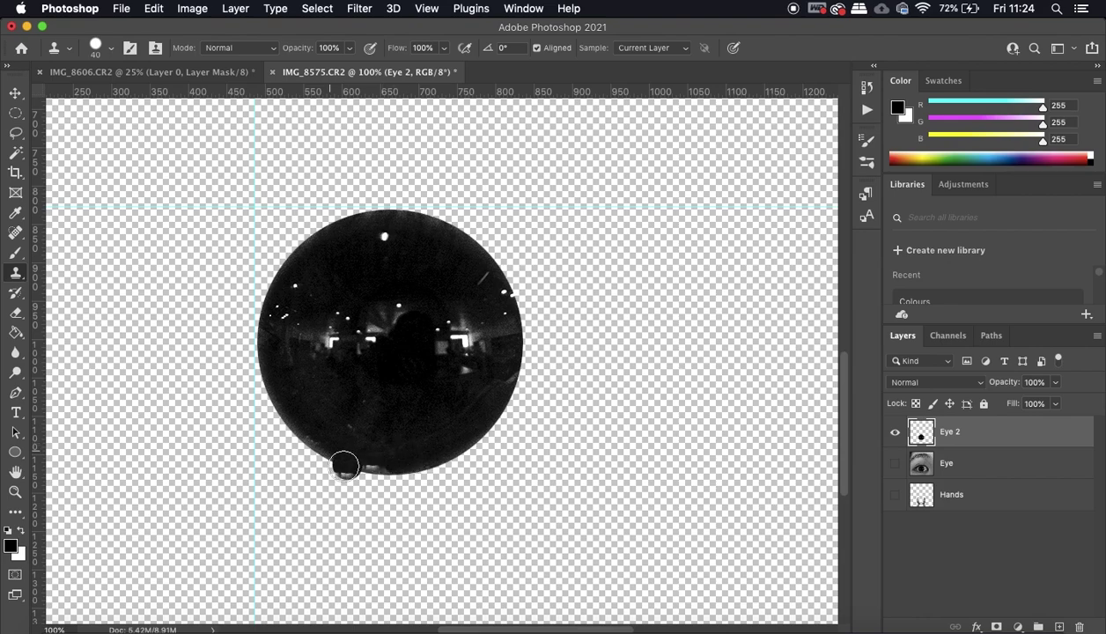
# Undo the last clone stroke, resample dark texture near the lower-left rim and clone it over the light patches there
pyautogui.press('super+equal')
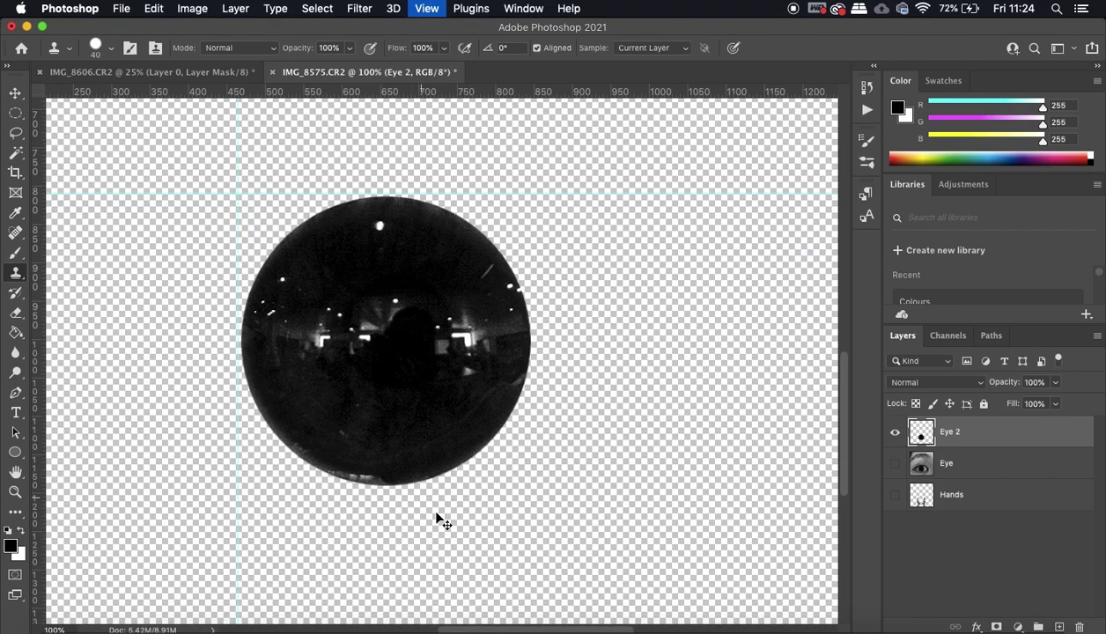
pyautogui.click(368, 489)
pyautogui.press('super+z')
pyautogui.press('super+shift+z')
pyautogui.press('super+z')
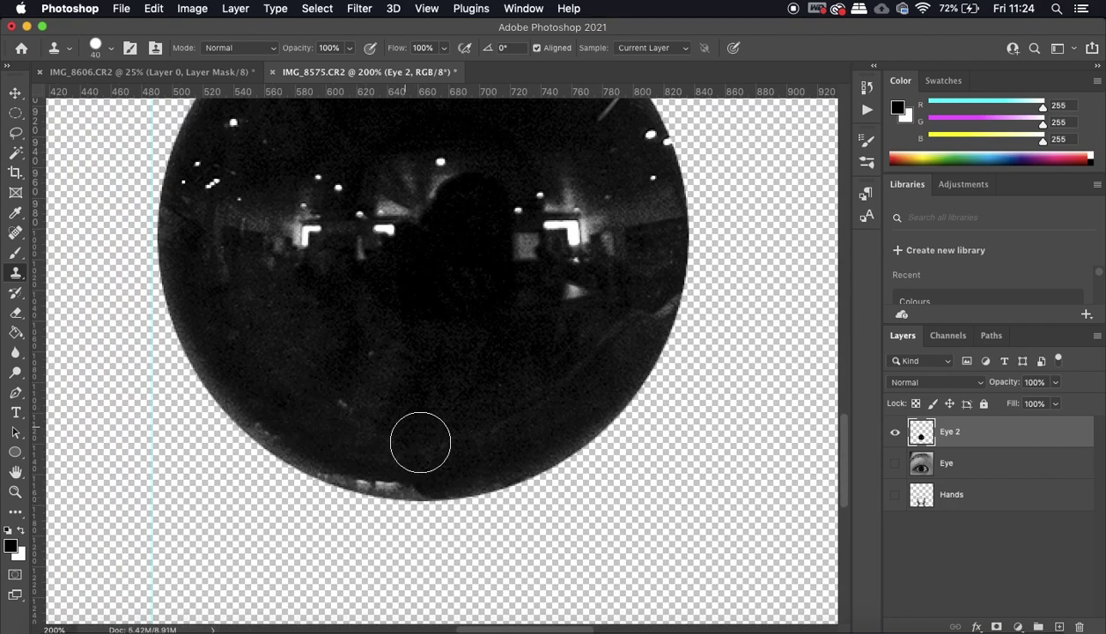
pyautogui.keyDown('alt'); pyautogui.click(313, 429); pyautogui.keyUp('alt')
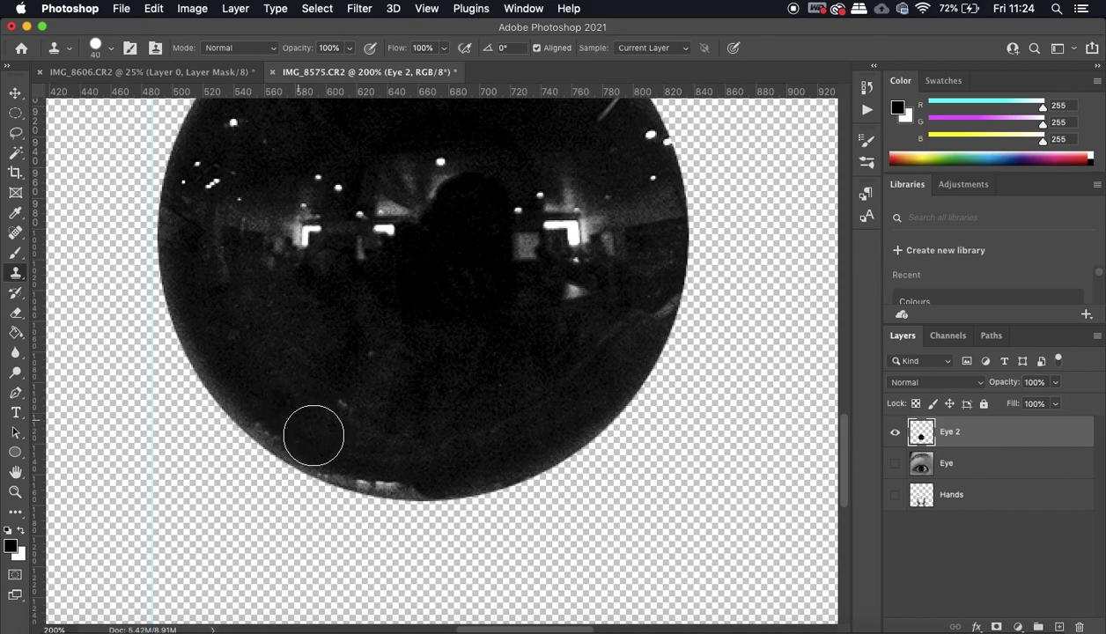
pyautogui.moveTo(329, 445); pyautogui.dragTo(341, 453)
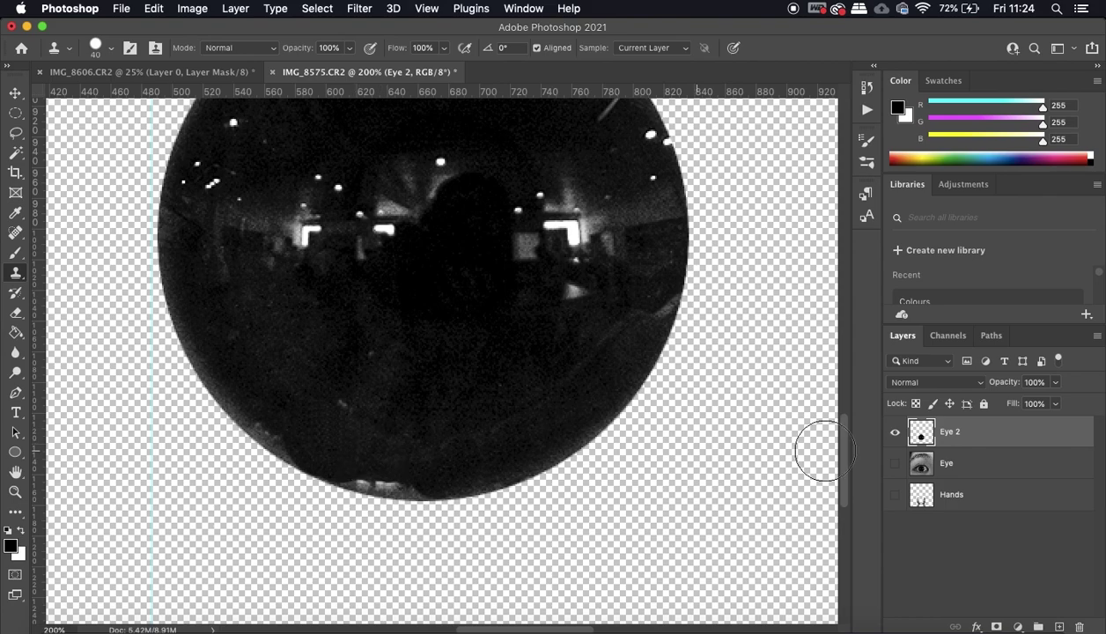
# Select the transparent area around the iris with the Magic Wand and undo the clone strokes that spill past the lower edge
pyautogui.click(15, 152)
pyautogui.click(179, 456)
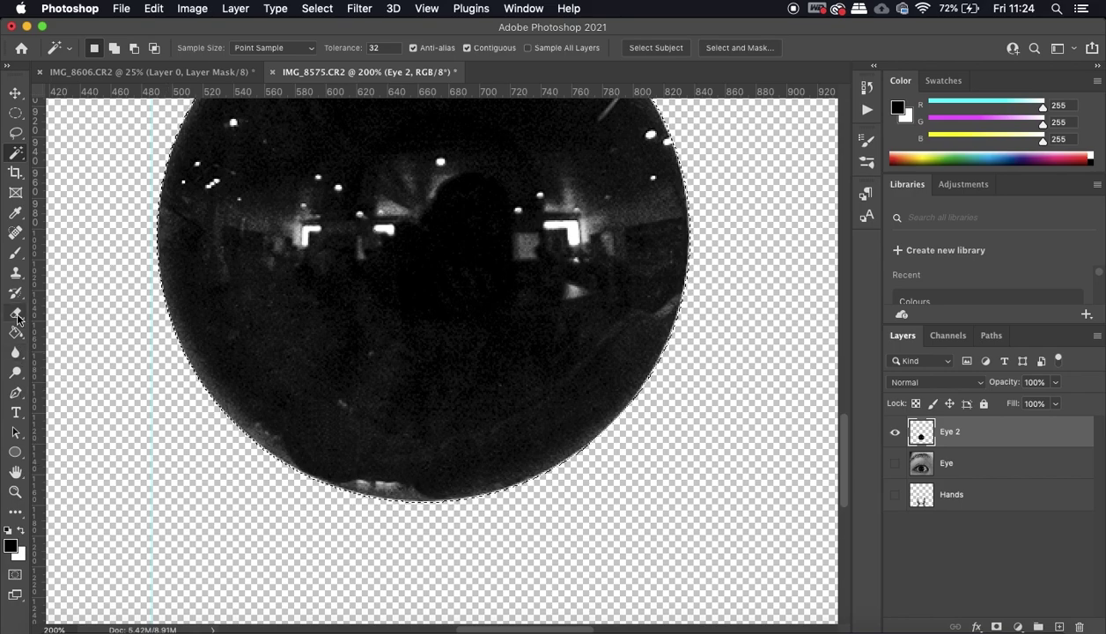
pyautogui.click(15, 272)
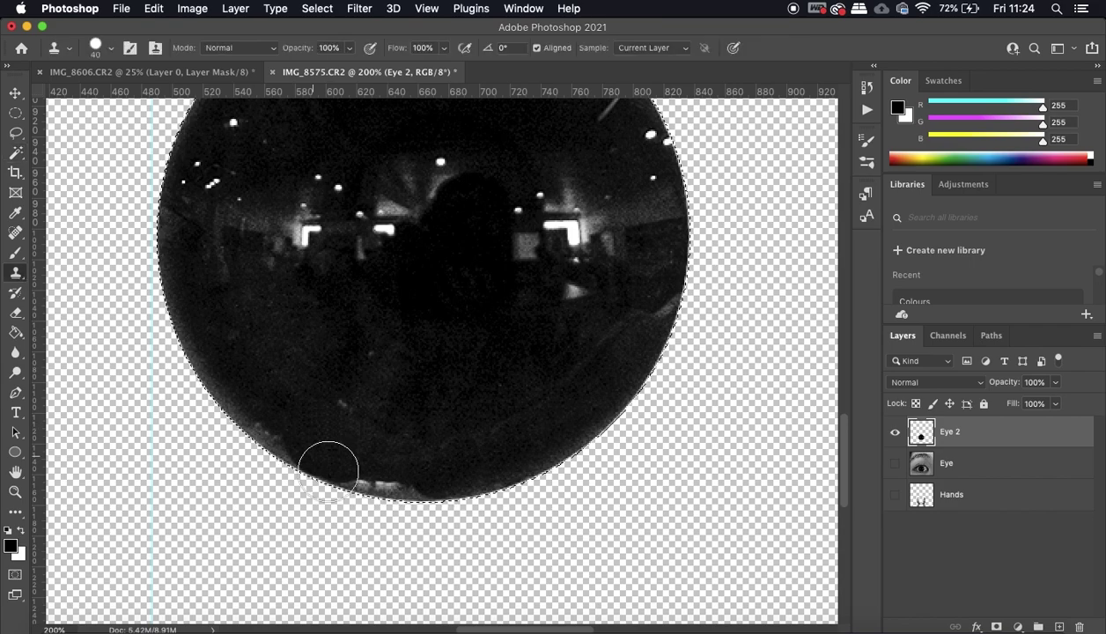
pyautogui.moveTo(363, 483)
pyautogui.mouseDown()
pyautogui.moveTo(463, 508)
pyautogui.moveTo(387, 511)
pyautogui.mouseUp()
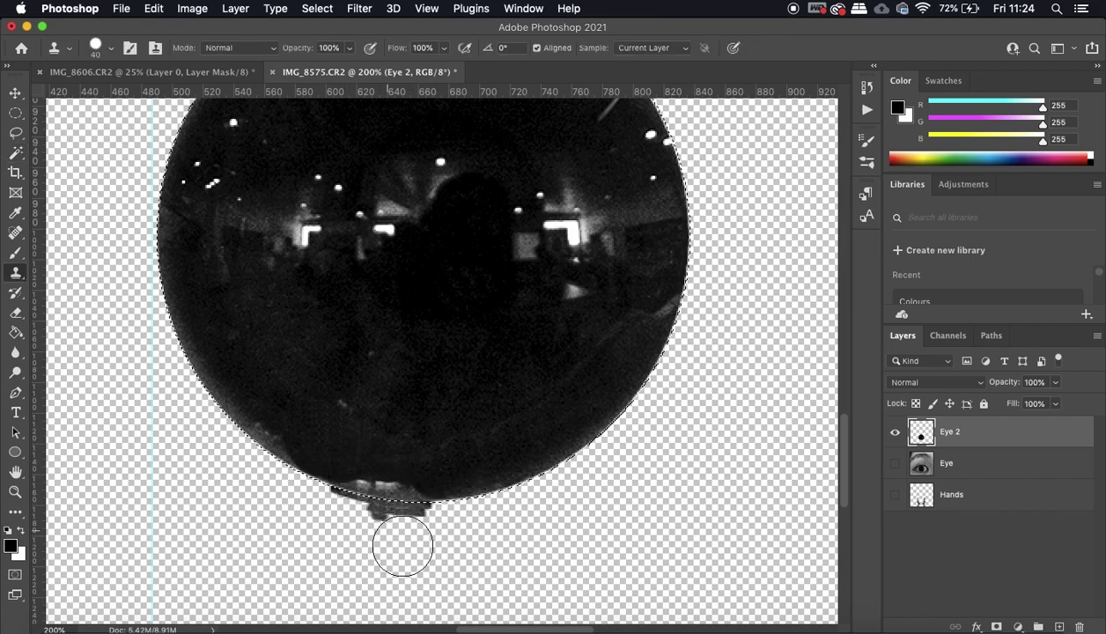
pyautogui.press('super+z')
pyautogui.press('super+z')
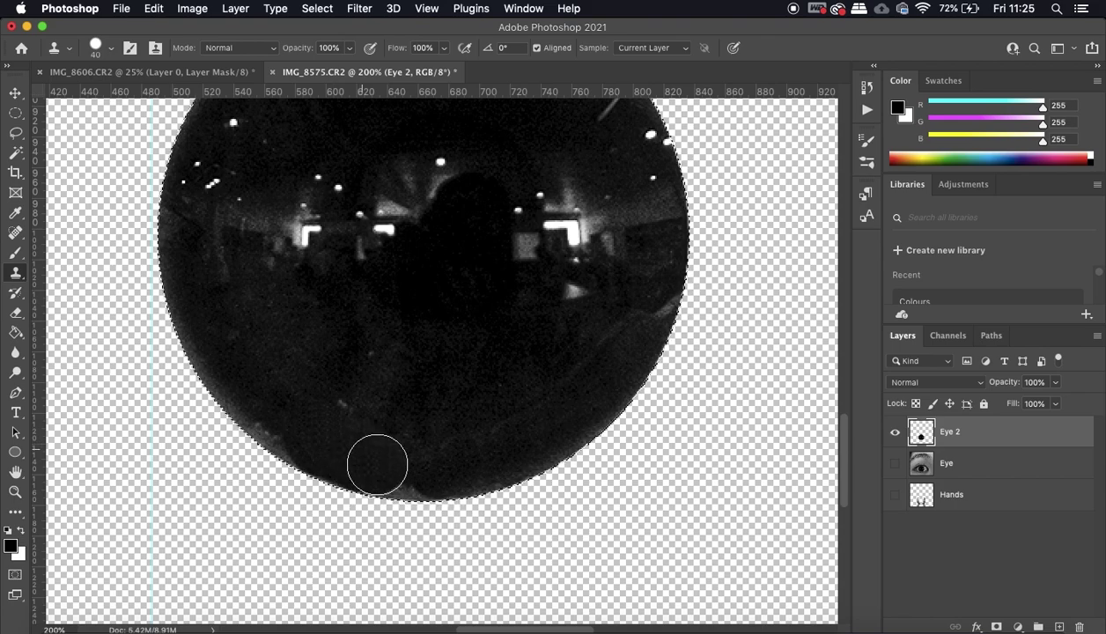
# Clone dark texture over the remaining light patches along the iris's lower rim inside the selection, and switch to the Blur tool
pyautogui.moveTo(377, 465); pyautogui.dragTo(453, 467)
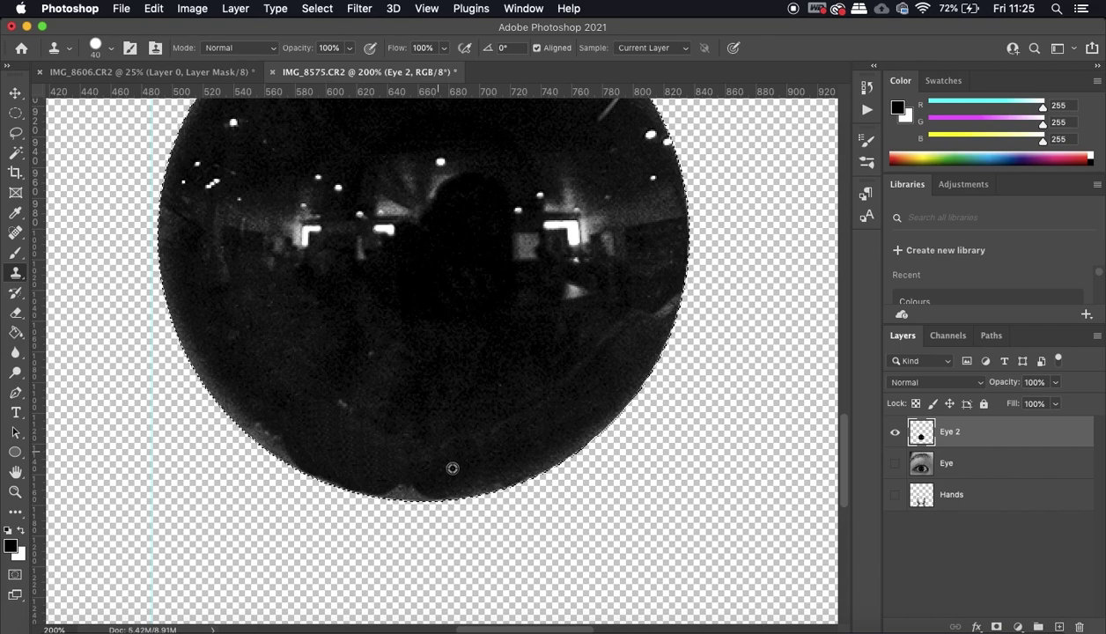
pyautogui.keyDown('alt'); pyautogui.click(406, 445); pyautogui.keyUp('alt')
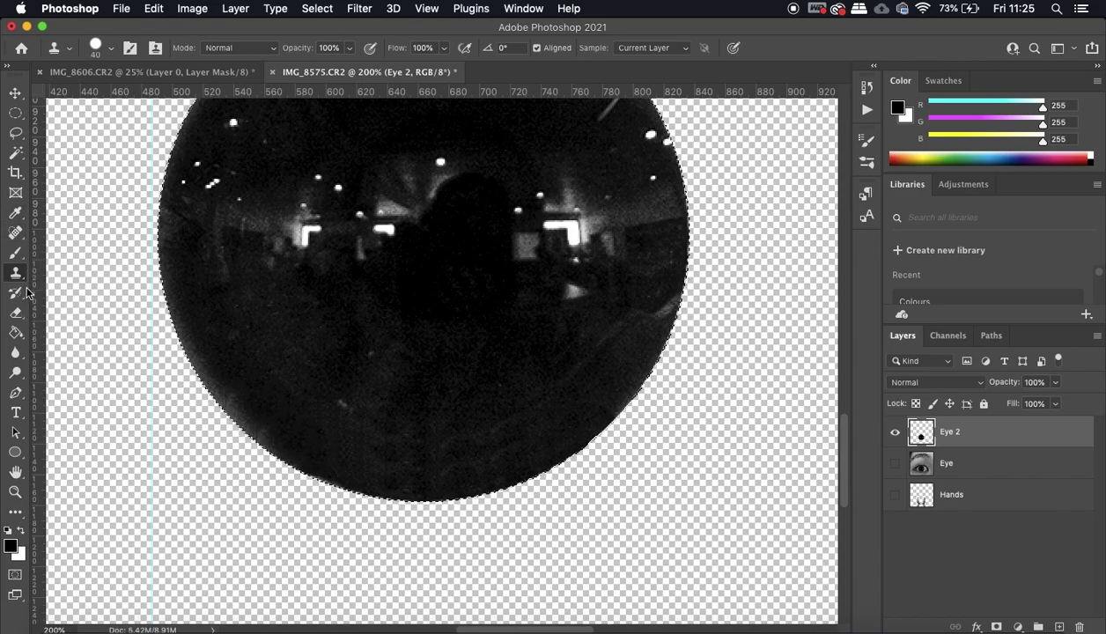
pyautogui.click(15, 352)
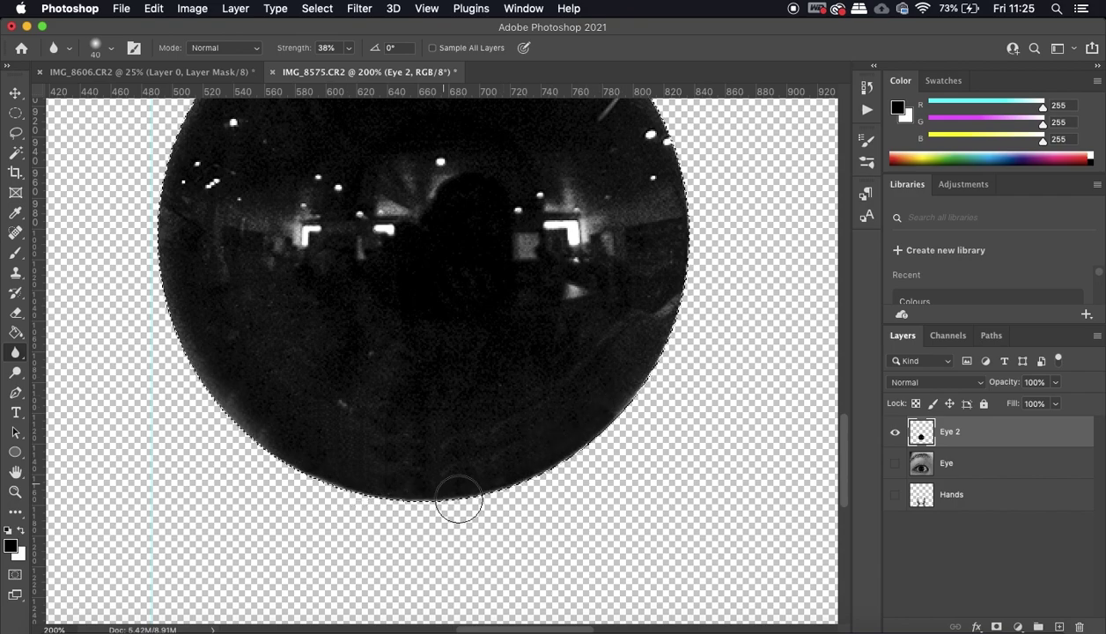
pyautogui.scroll(5, 344, 490)
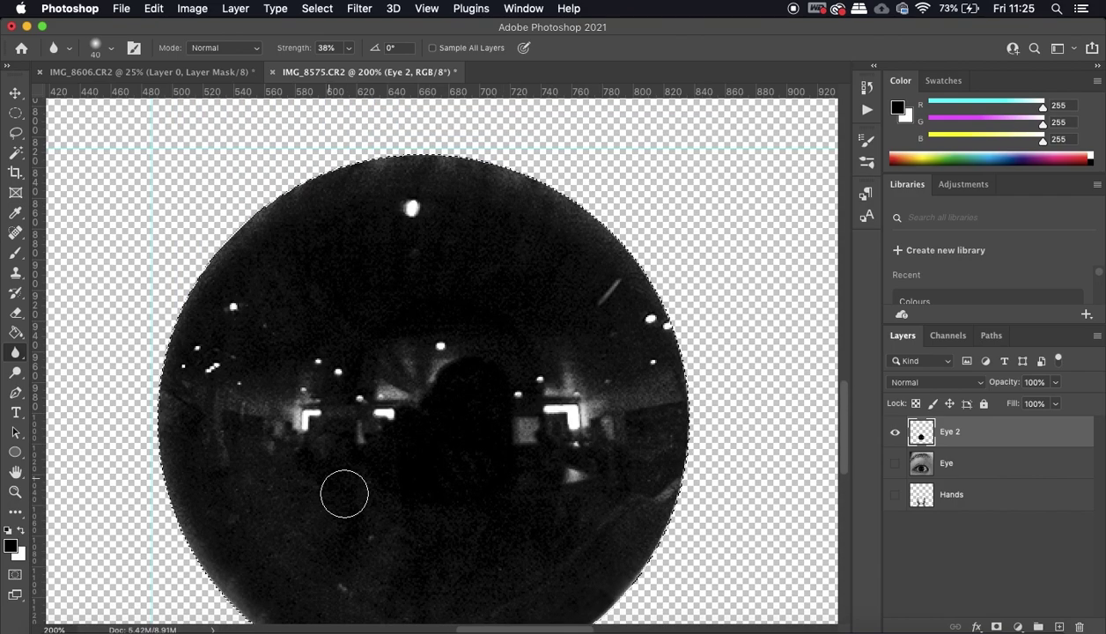
# Darken the iris's edge with the Burn tool on midtones at 22% exposure, and clear the selection
pyautogui.click(14, 377)
pyautogui.click(52, 380)
pyautogui.moveTo(196, 348)
pyautogui.mouseDown()
pyautogui.moveTo(225, 266)
pyautogui.moveTo(250, 241)
pyautogui.moveTo(208, 276)
pyautogui.moveTo(263, 215)
pyautogui.moveTo(361, 172)
pyautogui.moveTo(249, 251)
pyautogui.moveTo(491, 128)
pyautogui.moveTo(401, 156)
pyautogui.moveTo(477, 162)
pyautogui.moveTo(487, 173)
pyautogui.moveTo(472, 171)
pyautogui.moveTo(557, 201)
pyautogui.moveTo(636, 257)
pyautogui.mouseUp()
pyautogui.scroll(-5, 743, 356)
pyautogui.moveTo(634, 384)
pyautogui.mouseDown()
pyautogui.moveTo(593, 427)
pyautogui.moveTo(452, 484)
pyautogui.moveTo(617, 415)
pyautogui.moveTo(507, 486)
pyautogui.moveTo(701, 412)
pyautogui.moveTo(615, 419)
pyautogui.moveTo(375, 510)
pyautogui.moveTo(291, 469)
pyautogui.moveTo(154, 338)
pyautogui.moveTo(284, 455)
pyautogui.moveTo(168, 336)
pyautogui.moveTo(358, 506)
pyautogui.moveTo(343, 506)
pyautogui.mouseUp()
pyautogui.rightClick(344, 507)
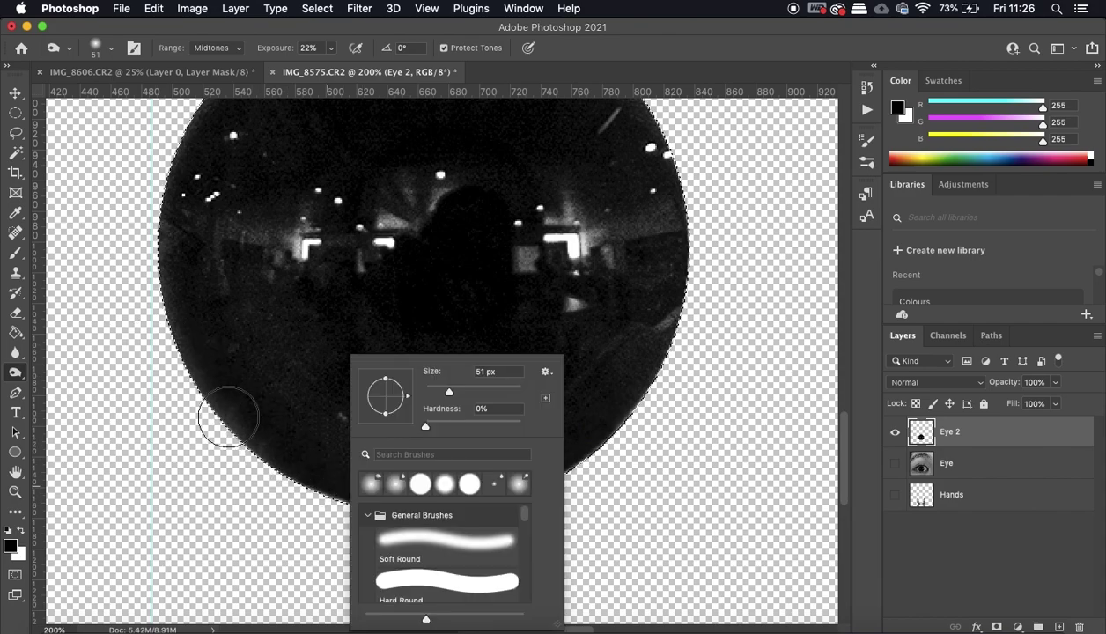
pyautogui.click(220, 404)
pyautogui.press('super+minus')
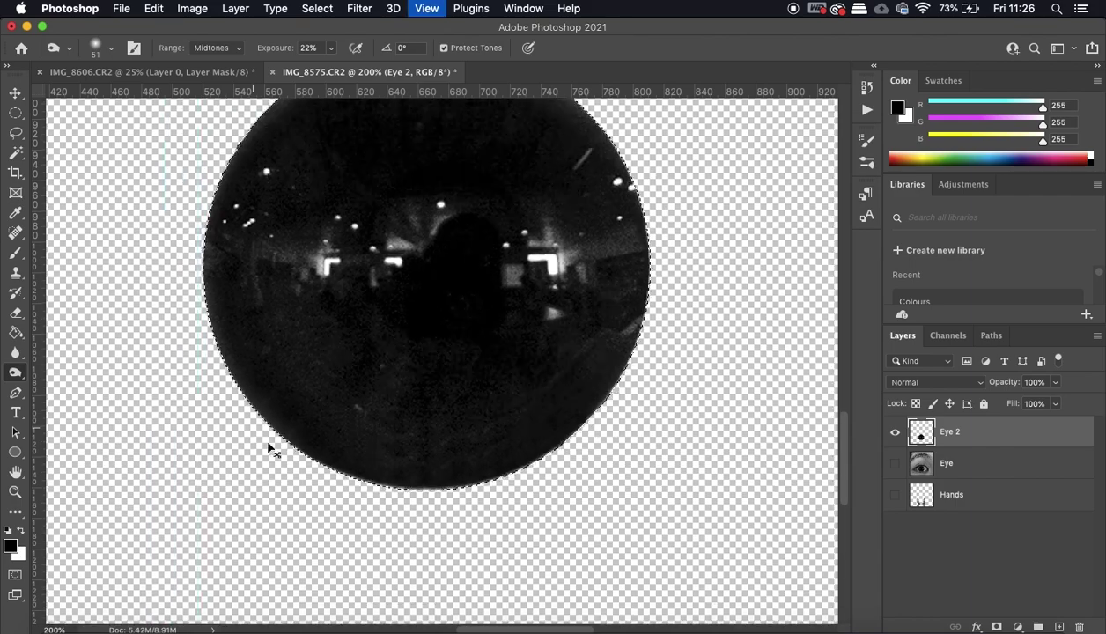
pyautogui.press('super+d')
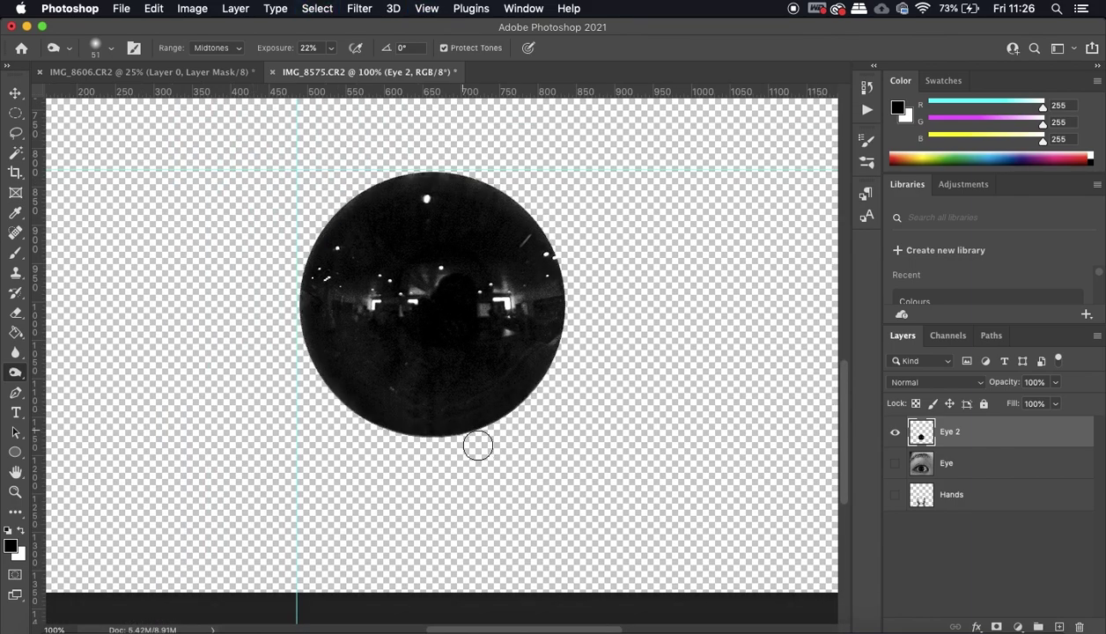
# Show the Eye layer and nudge the Eye 2 iris slightly downward over the eye
pyautogui.click(896, 463)
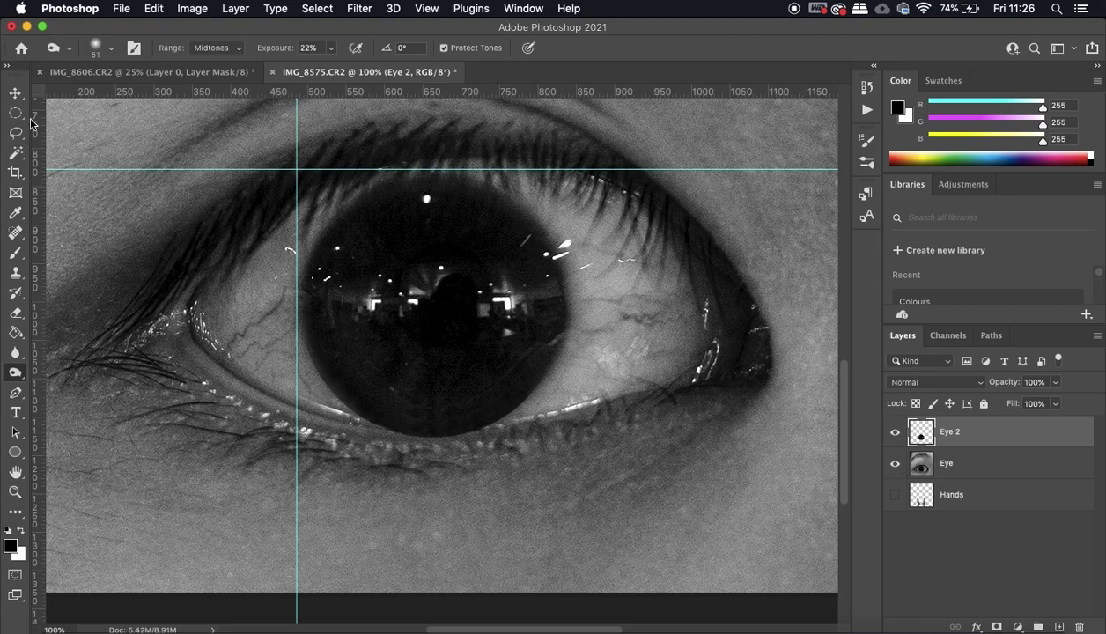
pyautogui.click(15, 93)
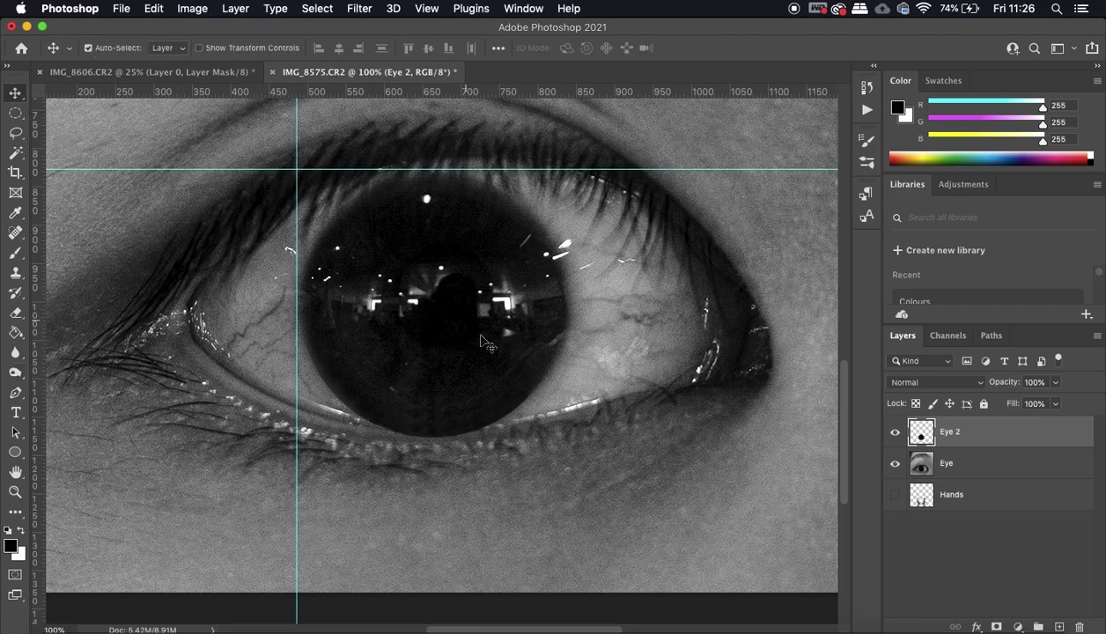
pyautogui.press('Down')
pyautogui.press('Down')
pyautogui.press('Down')
pyautogui.press('Down')
pyautogui.press('Down')
pyautogui.press('Down')
pyautogui.press('Down')
pyautogui.press('Down')
pyautogui.press('Down')
pyautogui.press('Down')
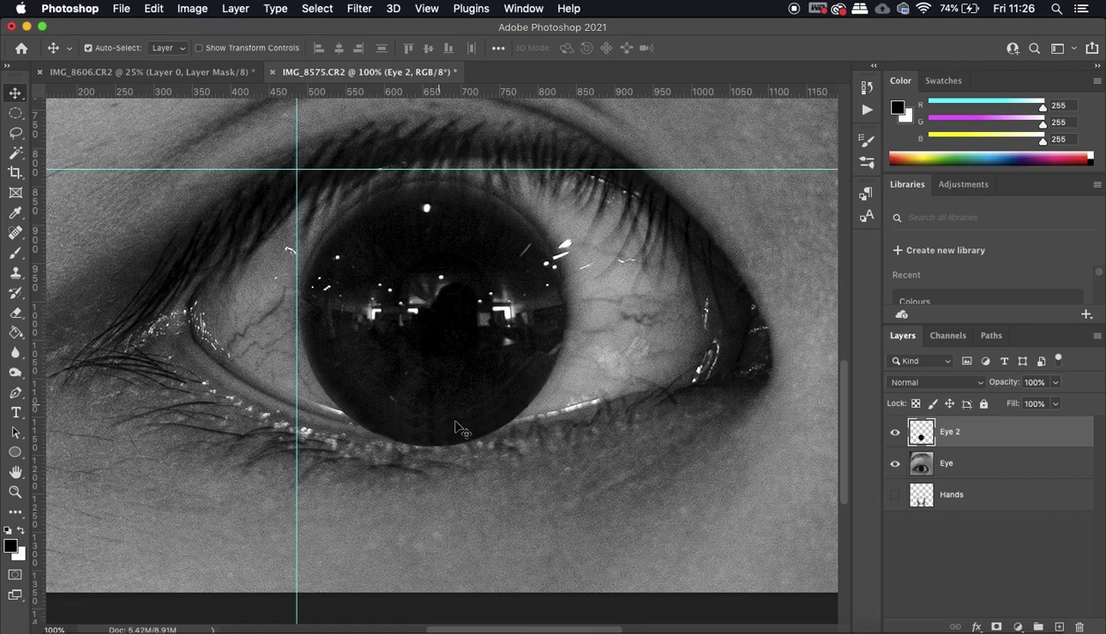
# Hide the Eye layer and set the Clone Stamp's opacity to 41% for retouching the iris's lower edge
pyautogui.click(896, 467)
pyautogui.press('super+equal')
pyautogui.press('super+equal')
pyautogui.press('super+equal')
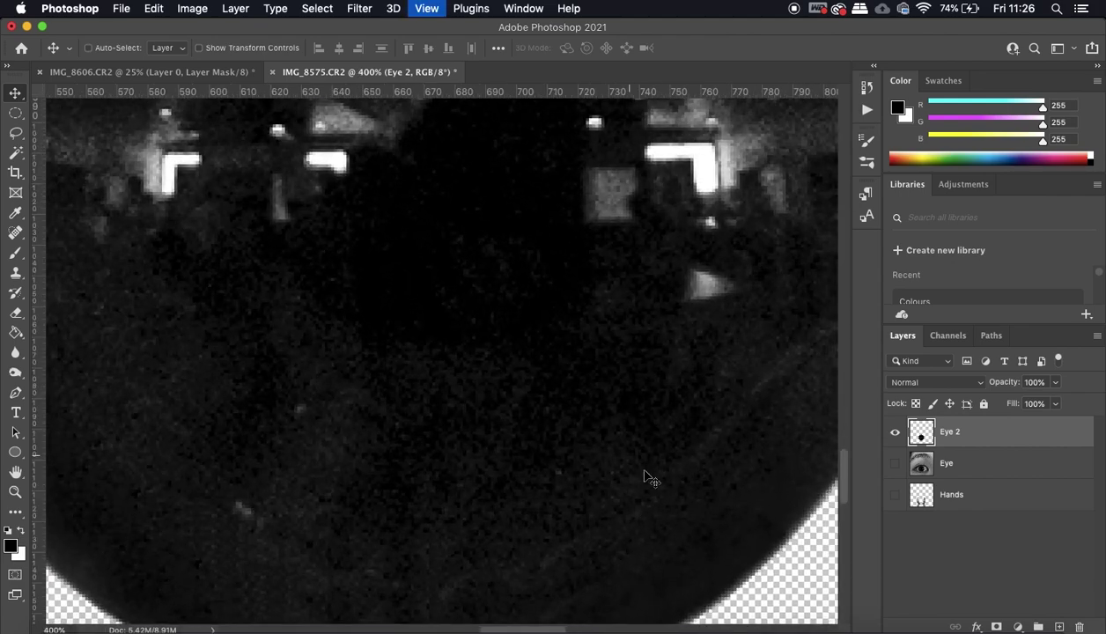
pyautogui.press('super+minus')
pyautogui.scroll(-2, 644, 476)
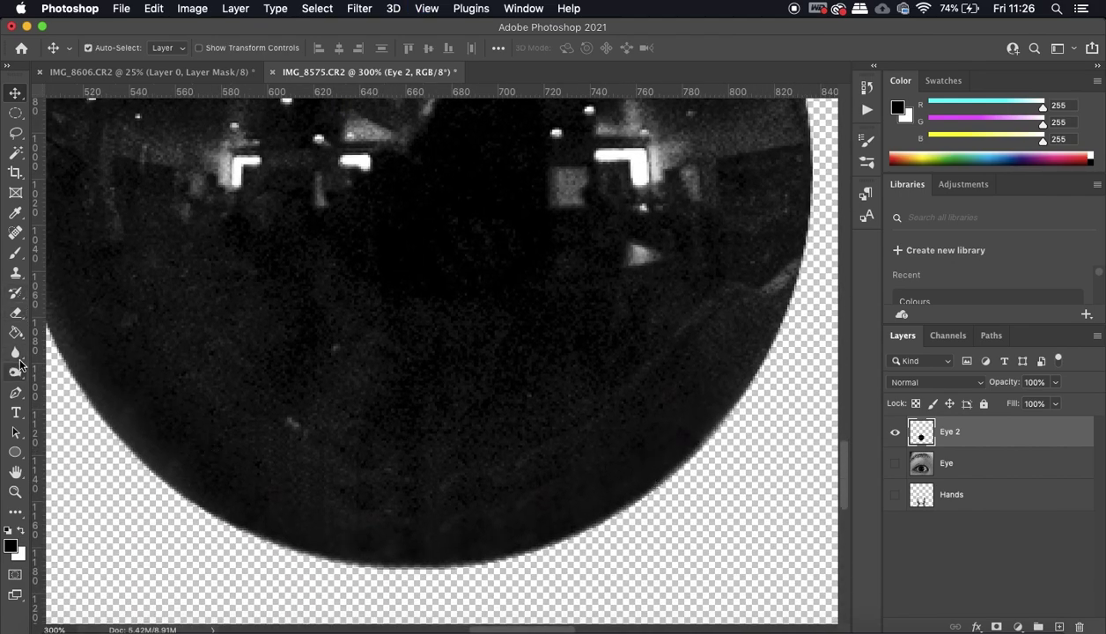
pyautogui.click(15, 273)
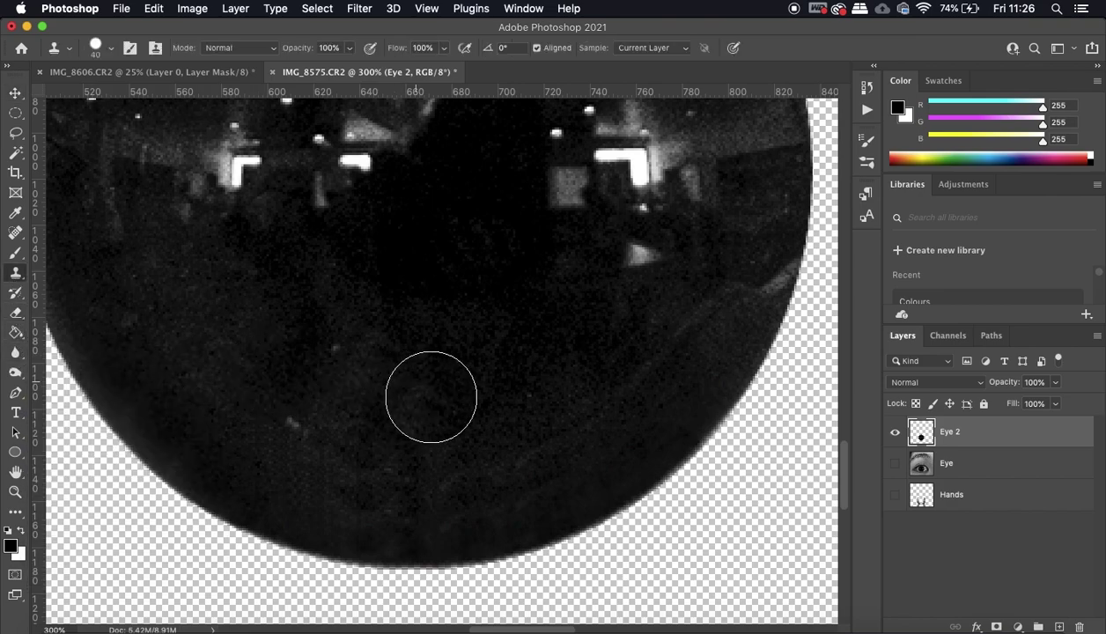
pyautogui.press('alt')
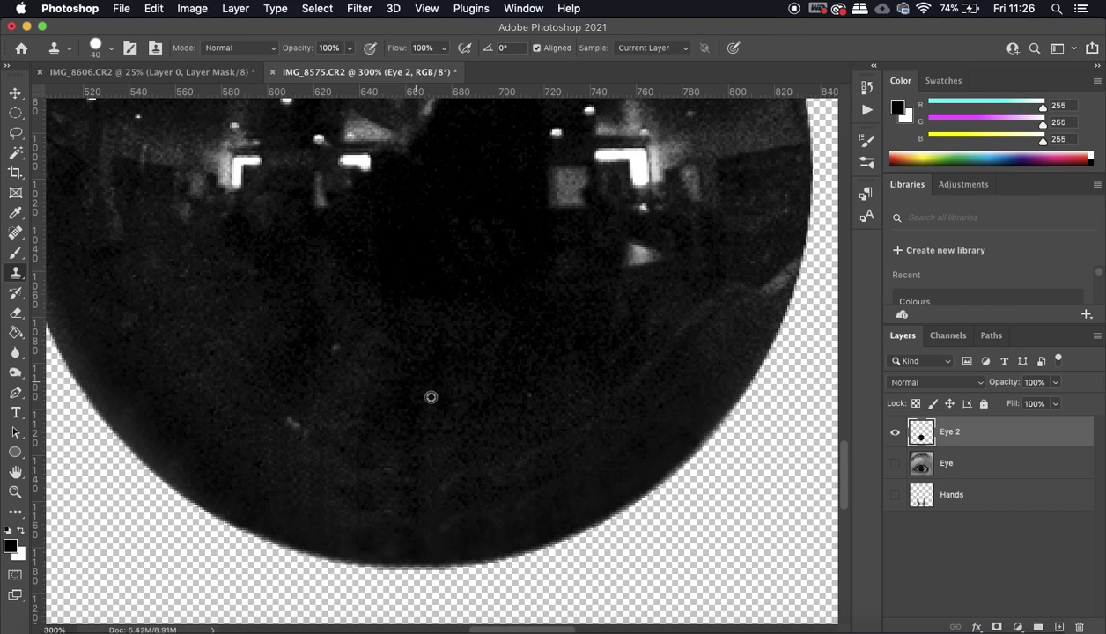
pyautogui.click(344, 49)
pyautogui.click(308, 68)
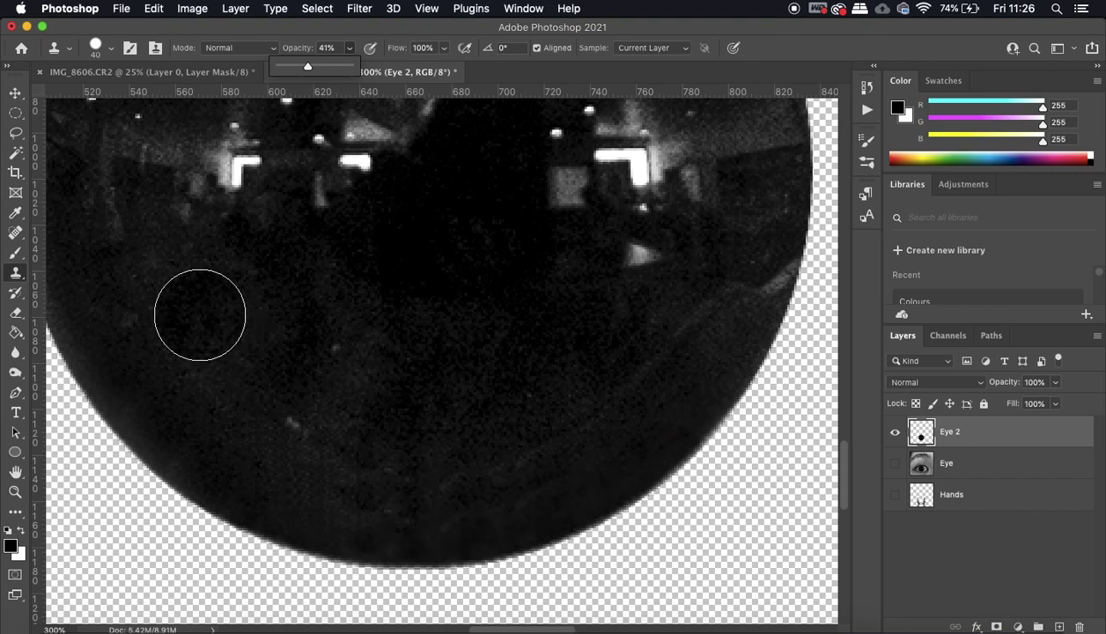
# Make a Magic Wand selection from the transparent area around the iris and clone dark texture along the iris's lower rim
pyautogui.click(15, 155)
pyautogui.click(175, 534)
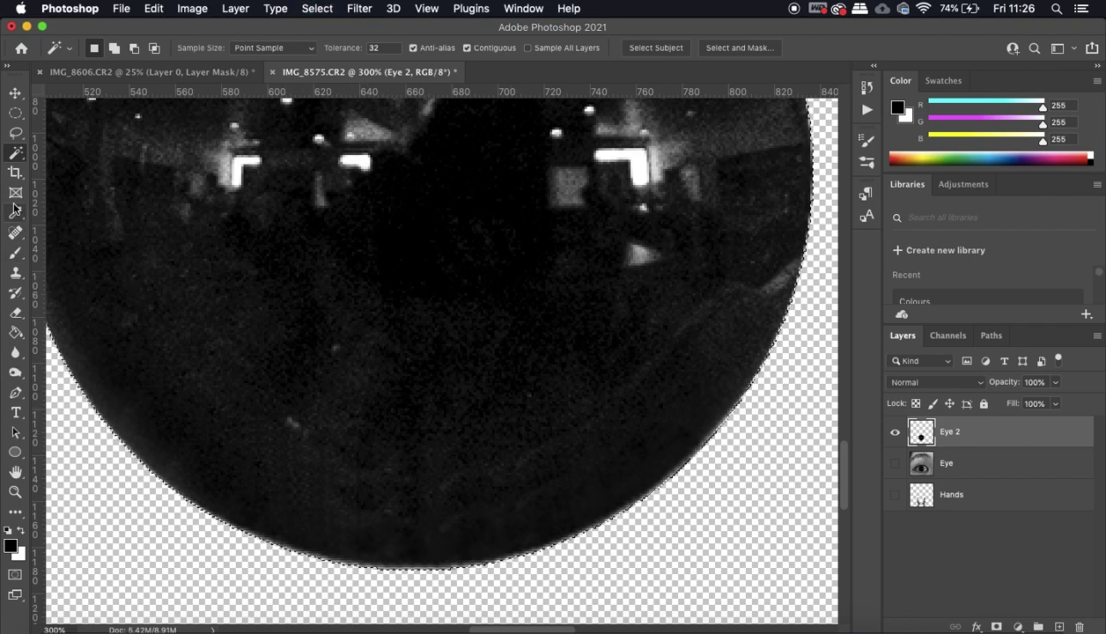
pyautogui.click(16, 275)
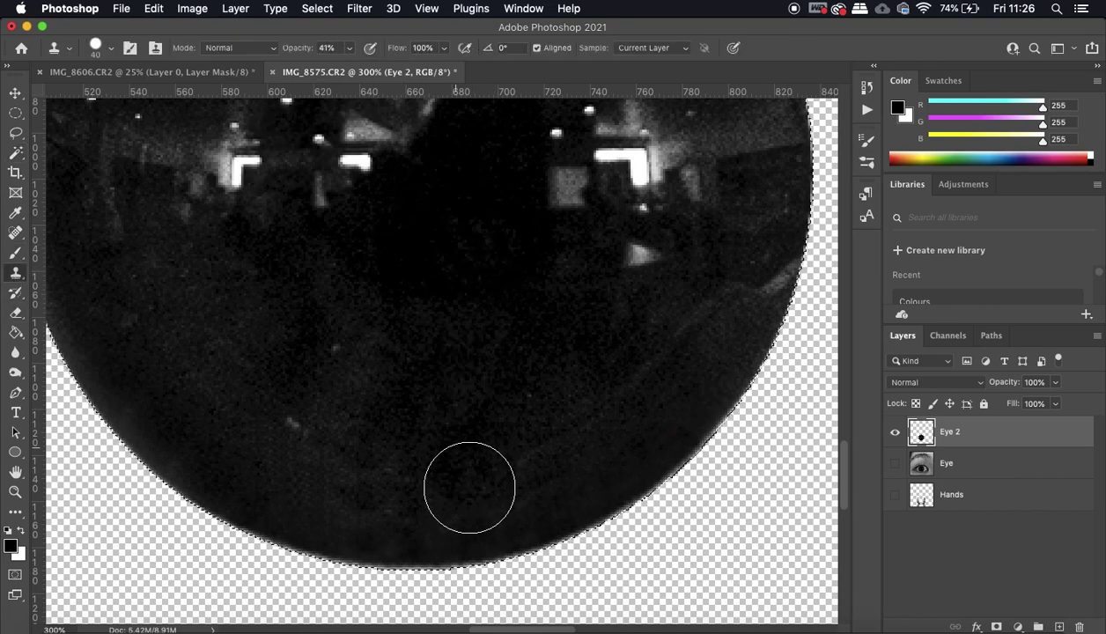
pyautogui.click(452, 524)
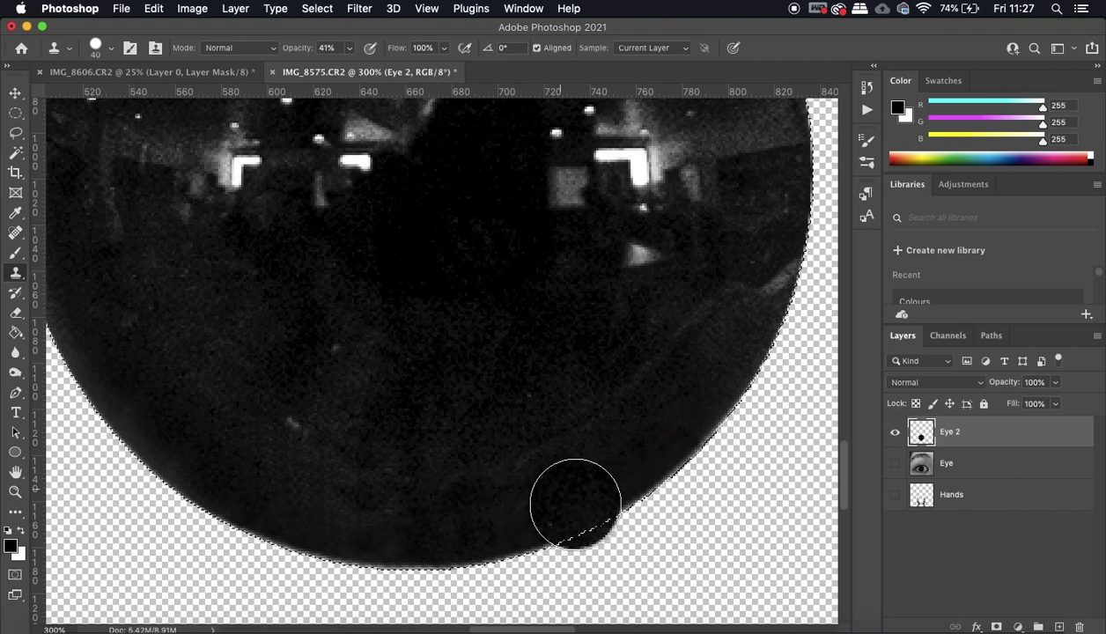
pyautogui.moveTo(501, 512)
pyautogui.mouseDown()
pyautogui.moveTo(450, 520)
pyautogui.moveTo(587, 461)
pyautogui.moveTo(505, 471)
pyautogui.mouseUp()
pyautogui.moveTo(341, 525)
pyautogui.mouseDown()
pyautogui.moveTo(240, 360)
pyautogui.moveTo(258, 371)
pyautogui.moveTo(249, 363)
pyautogui.mouseUp()
pyautogui.keyDown('alt'); pyautogui.click(231, 352); pyautogui.keyUp('alt')
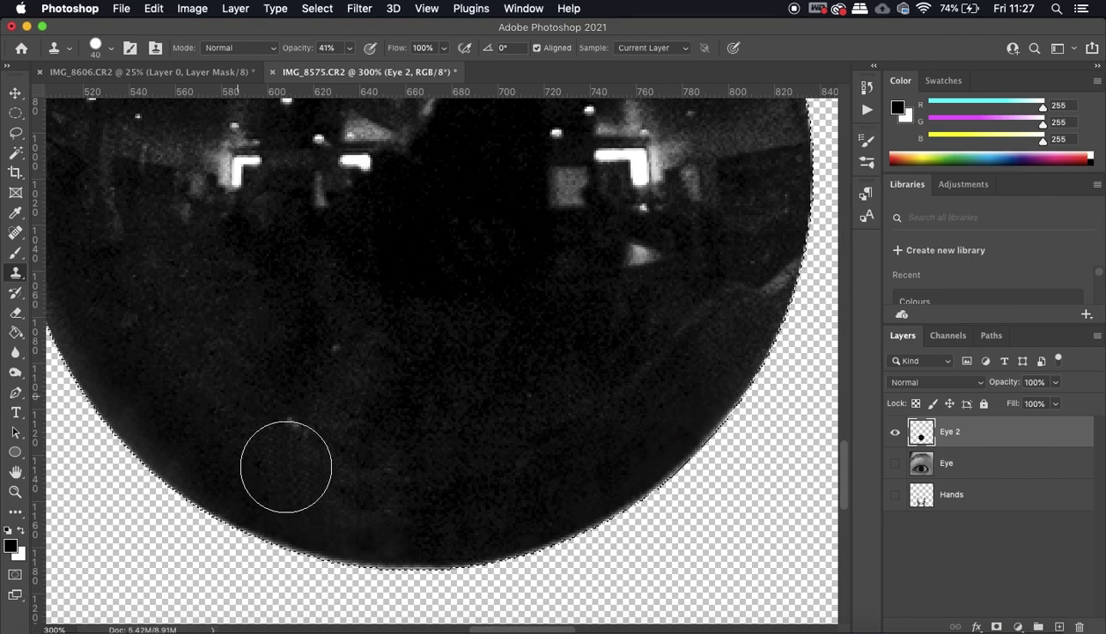
# Clone over the lower-left part of the iris, undo the last stroke, and clear the selection
pyautogui.moveTo(270, 492)
pyautogui.mouseDown()
pyautogui.moveTo(393, 547)
pyautogui.moveTo(411, 519)
pyautogui.moveTo(417, 532)
pyautogui.moveTo(289, 518)
pyautogui.moveTo(447, 518)
pyautogui.moveTo(415, 506)
pyautogui.moveTo(407, 524)
pyautogui.moveTo(254, 512)
pyautogui.moveTo(435, 533)
pyautogui.moveTo(528, 504)
pyautogui.moveTo(532, 529)
pyautogui.moveTo(505, 537)
pyautogui.moveTo(332, 415)
pyautogui.moveTo(606, 474)
pyautogui.moveTo(538, 563)
pyautogui.moveTo(648, 447)
pyautogui.moveTo(491, 458)
pyautogui.moveTo(432, 515)
pyautogui.moveTo(436, 495)
pyautogui.moveTo(209, 460)
pyautogui.mouseUp()
pyautogui.press('super+z')
pyautogui.press('super+minus')
pyautogui.press('super+1')
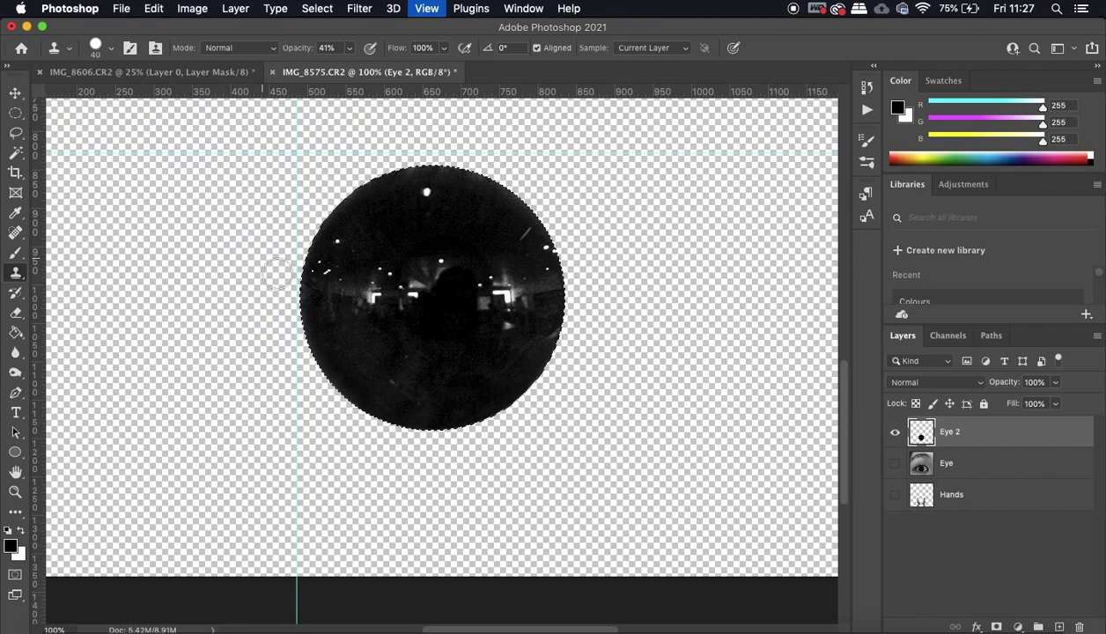
pyautogui.press('super+d')
# Show the Eye layer again and move the Eye 2 iris slightly further down
pyautogui.click(896, 463)
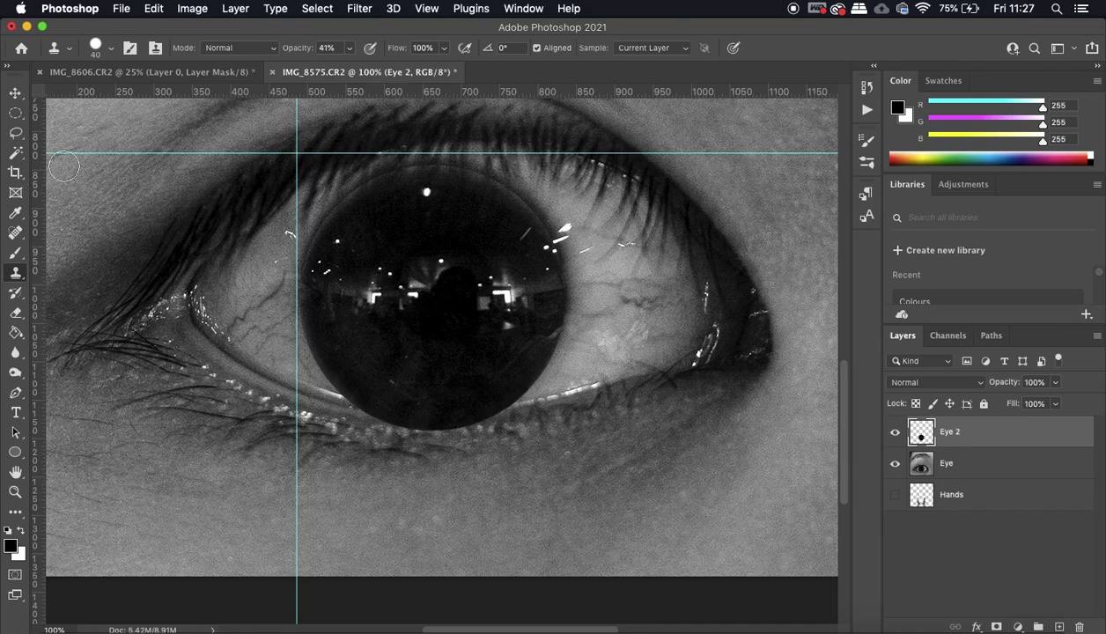
pyautogui.click(15, 93)
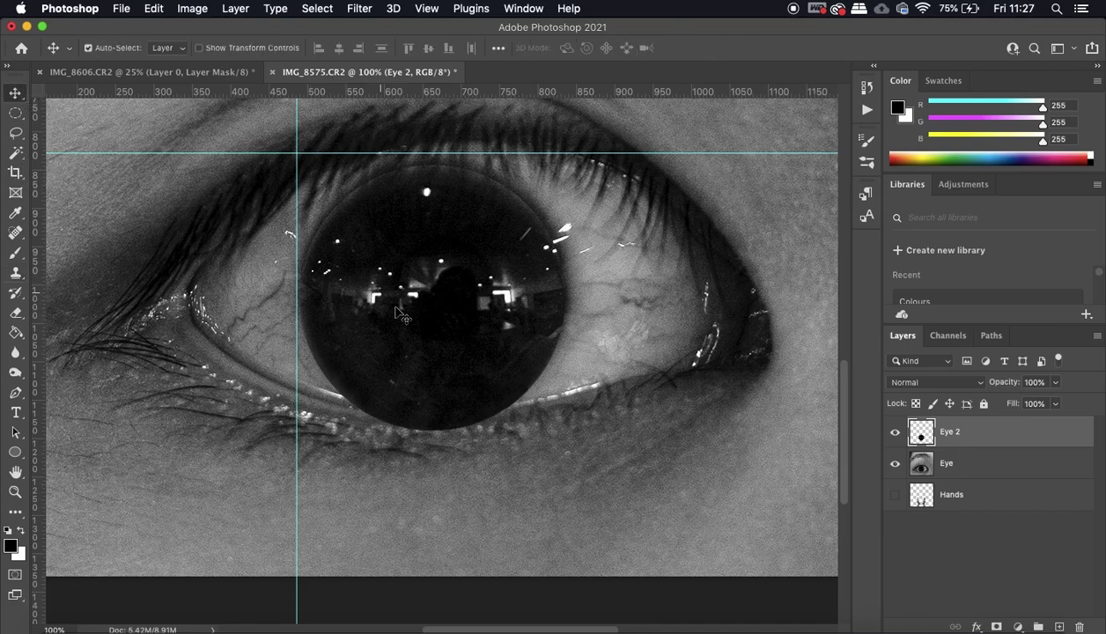
pyautogui.moveTo(396, 306); pyautogui.dragTo(397, 322)
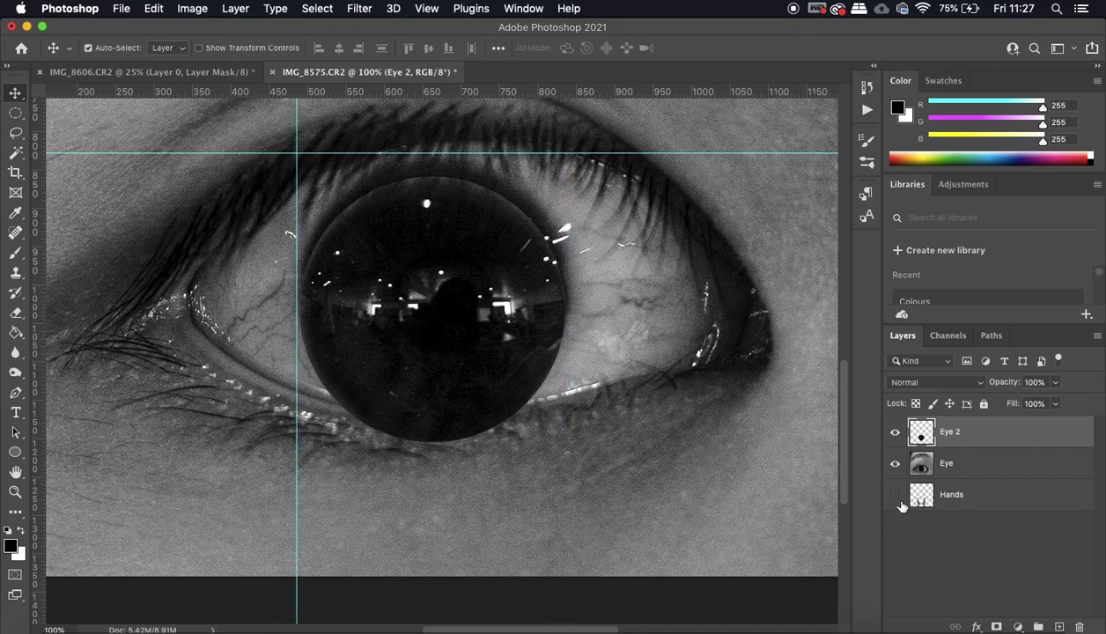
# Bring the visible Hands layer above Eye 2, and scale and reposition the hands so they cup the iris
pyautogui.moveTo(969, 499); pyautogui.dragTo(969, 430)
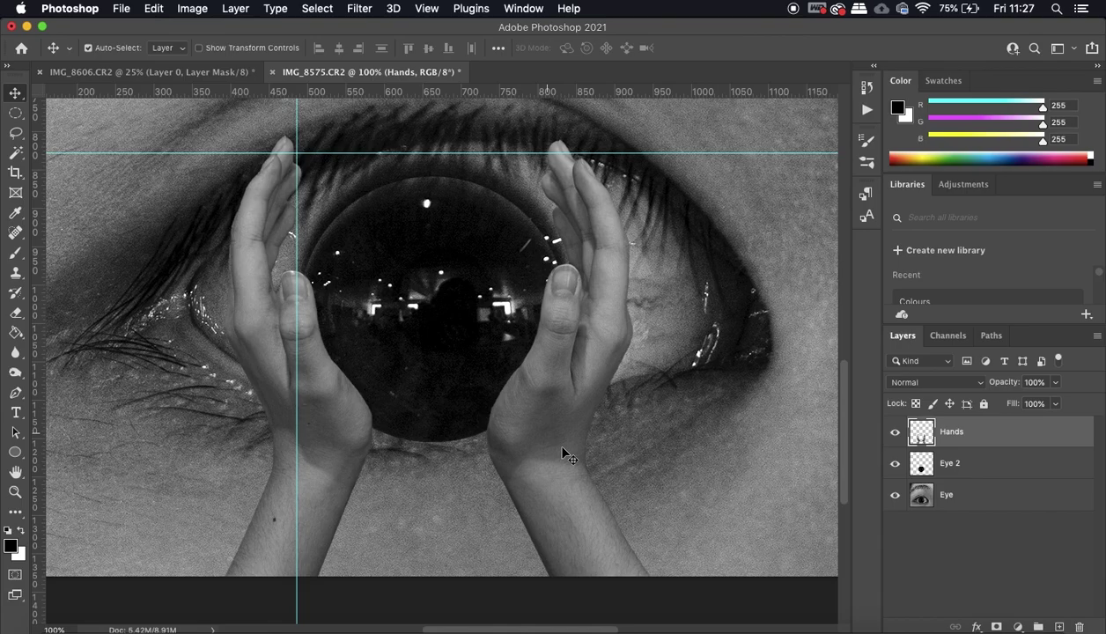
pyautogui.press('super+t')
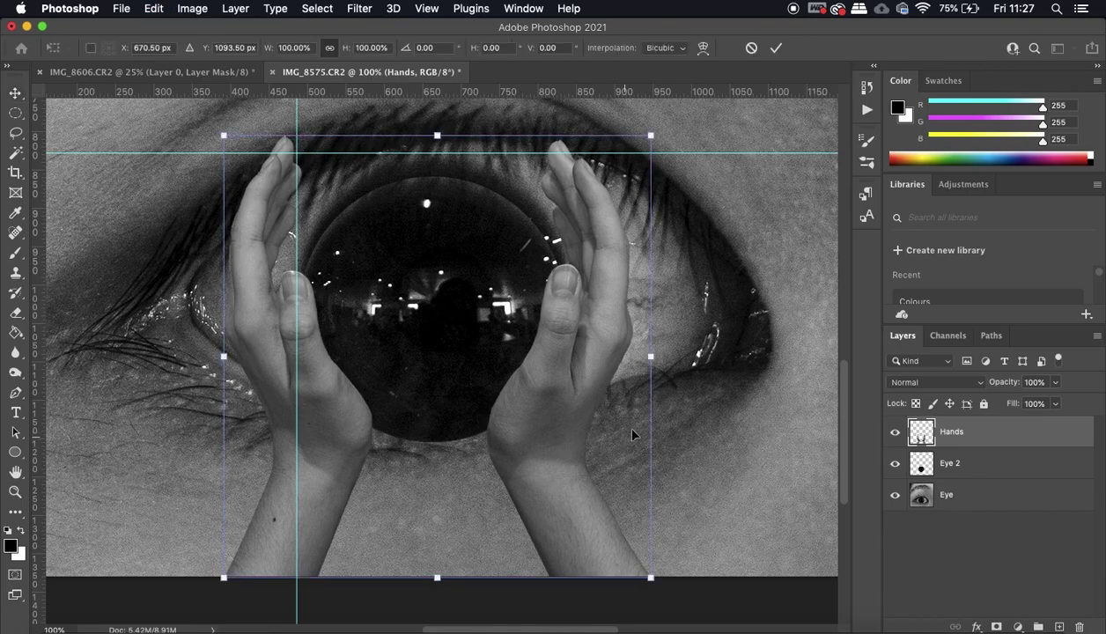
pyautogui.moveTo(653, 357); pyautogui.dragTo(625, 357)
pyautogui.moveTo(509, 433); pyautogui.dragTo(544, 439)
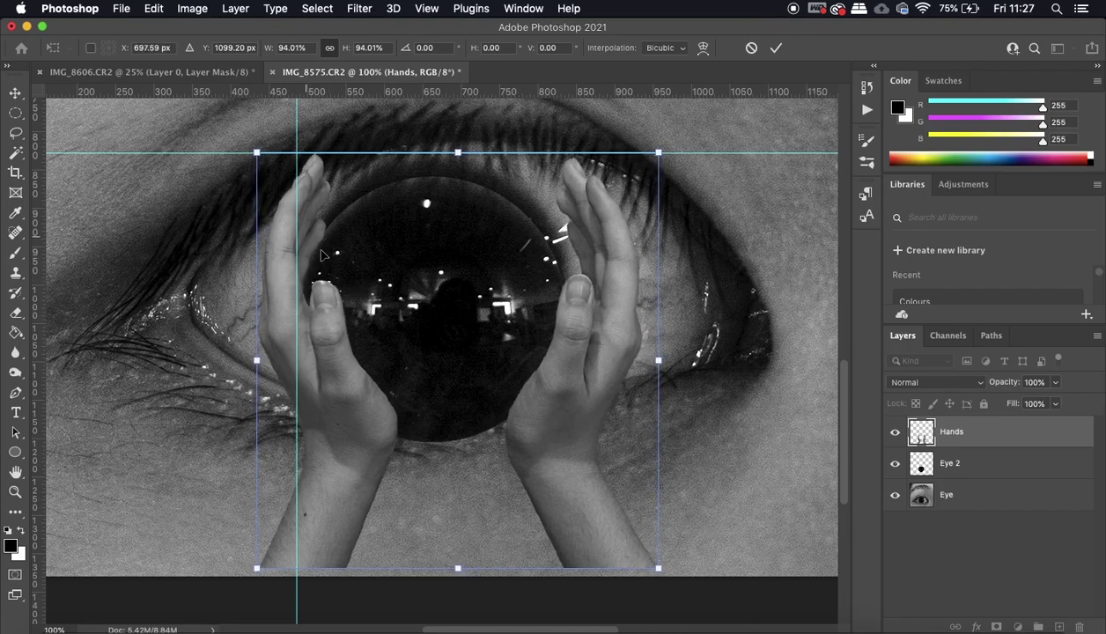
pyautogui.moveTo(657, 360); pyautogui.dragTo(622, 364)
pyautogui.moveTo(260, 362); pyautogui.dragTo(266, 364)
pyautogui.click(776, 46)
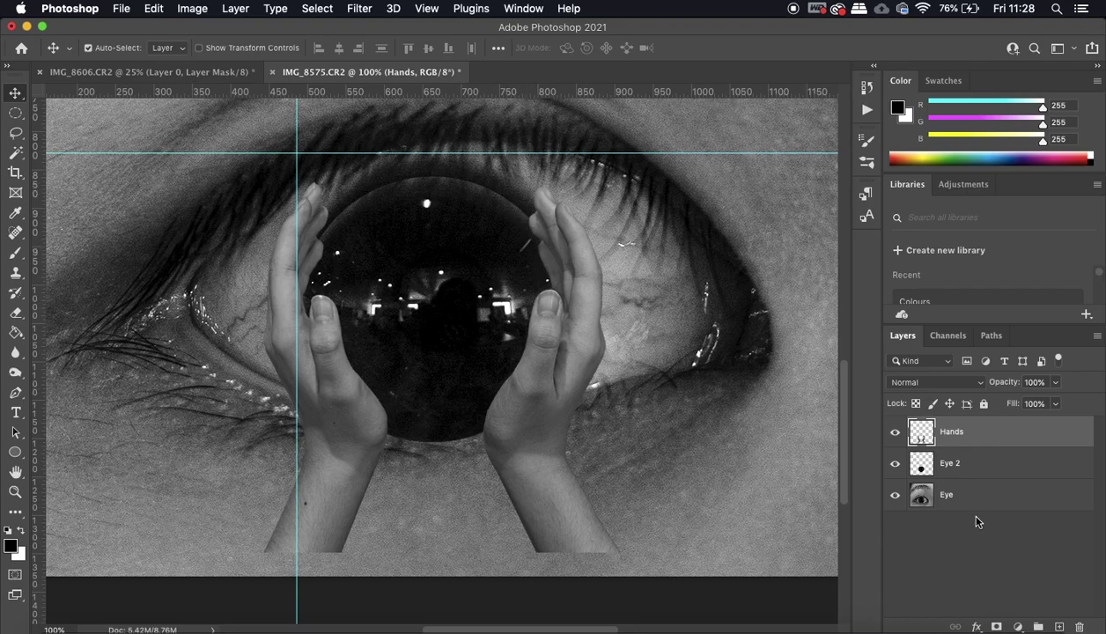
# Select the area outside the iris on Eye 2 and use it as a layer mask on the Hands layer
pyautogui.click(929, 473)
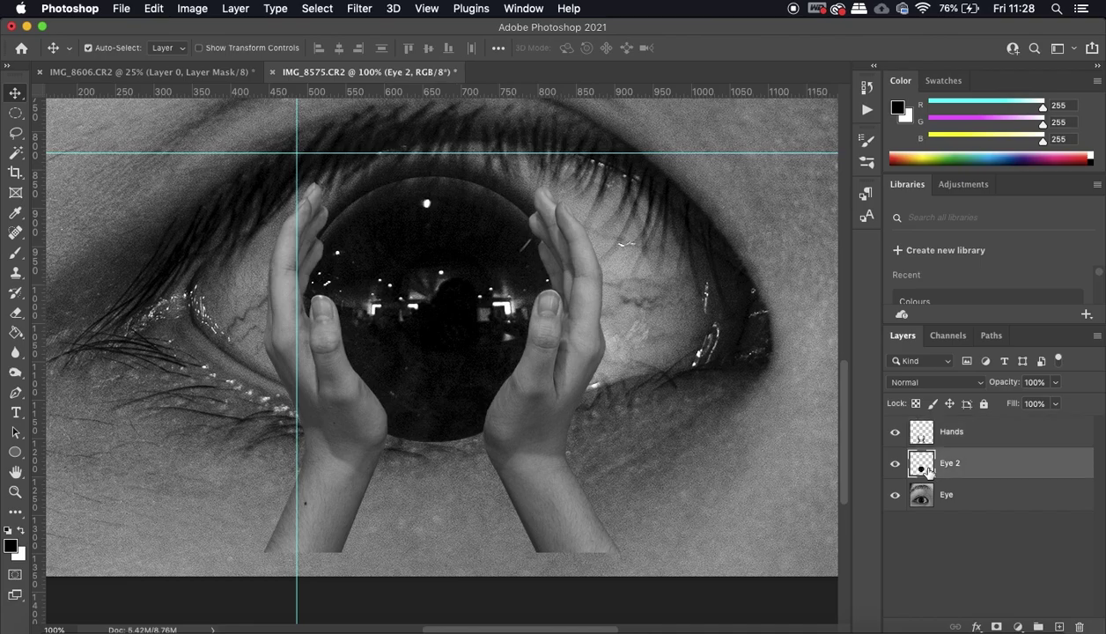
pyautogui.click(16, 153)
pyautogui.click(226, 414)
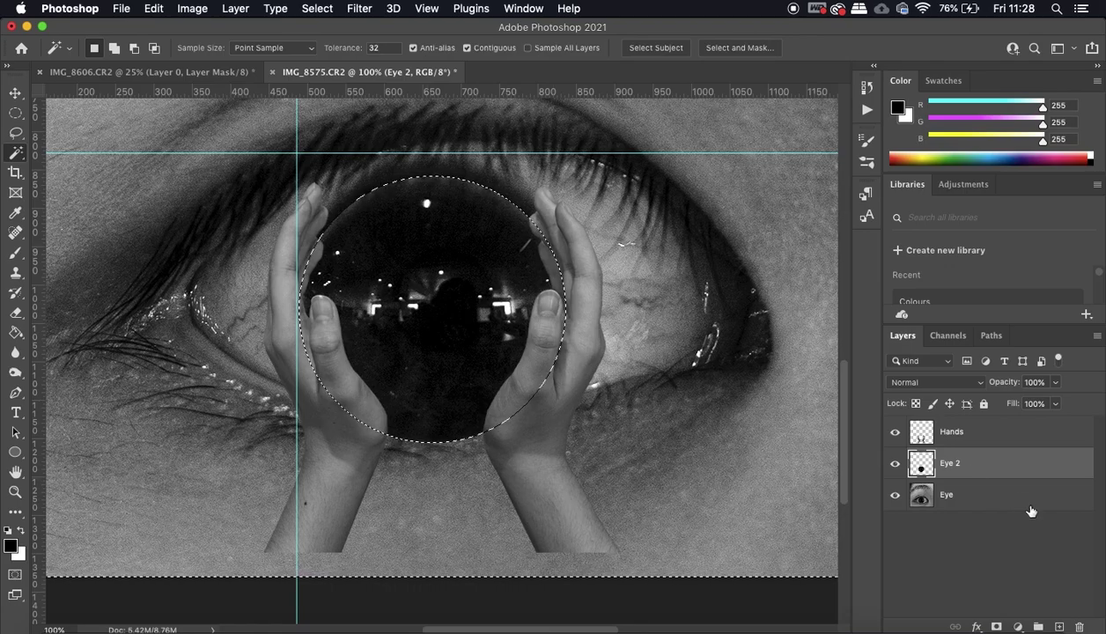
pyautogui.click(933, 440)
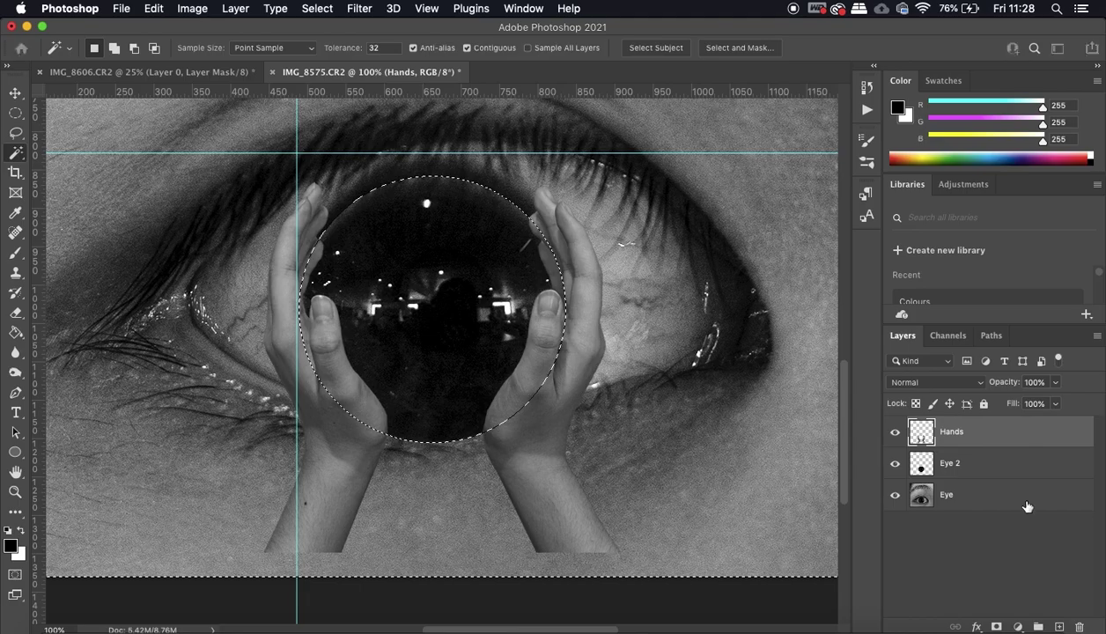
pyautogui.click(998, 627)
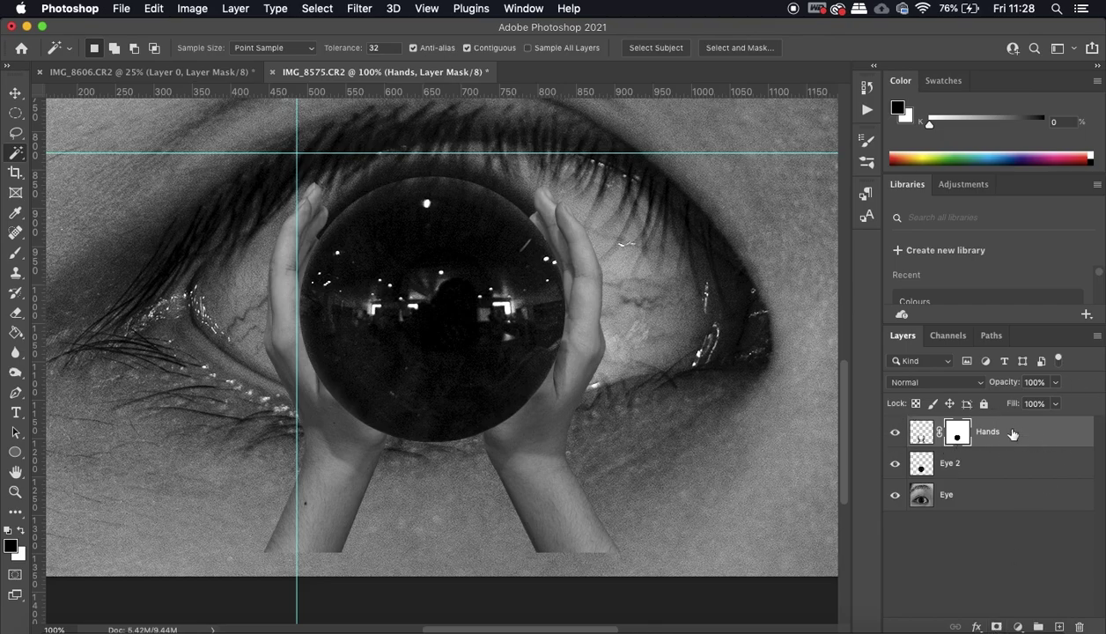
# Check the masked hands against the eye by previewing a lower Hands opacity and toggling the Eye 2 layer's visibility
pyautogui.click(1058, 383)
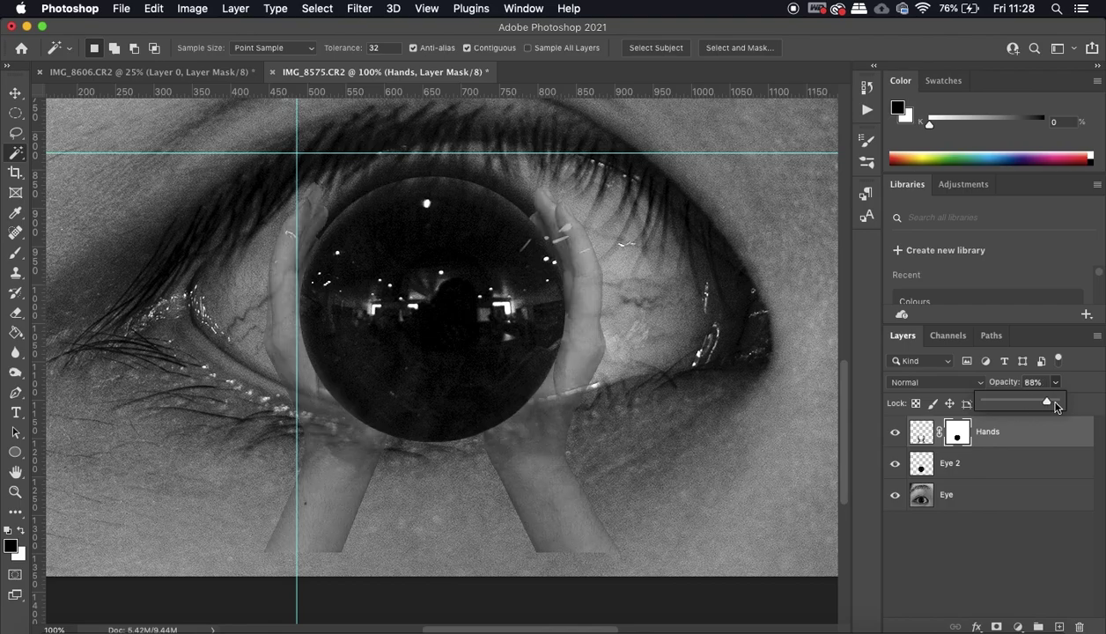
pyautogui.click(898, 464)
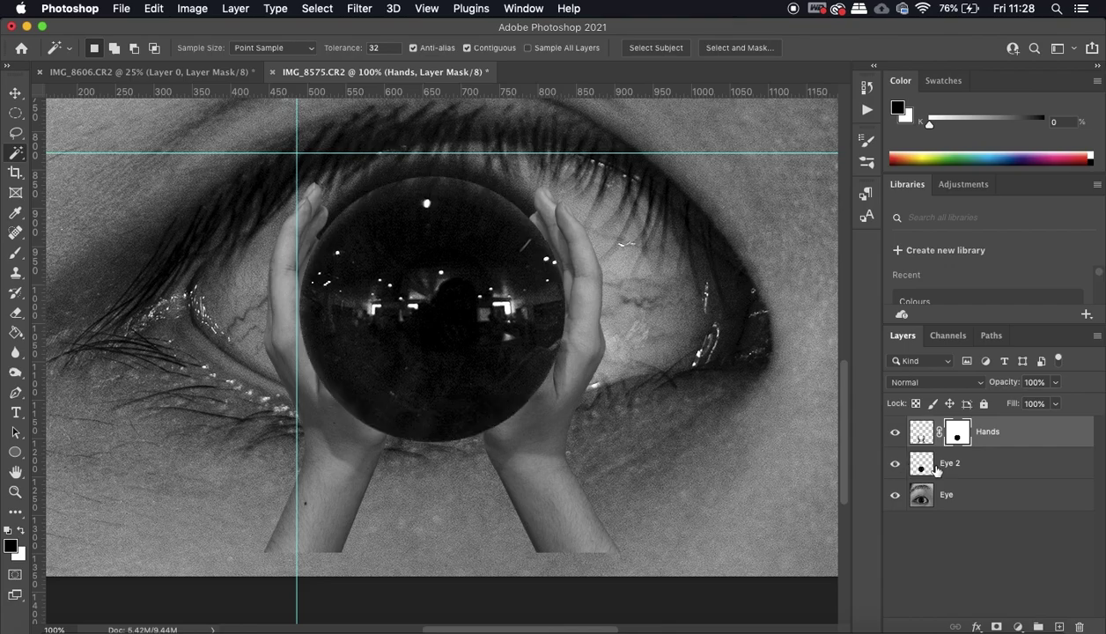
pyautogui.click(897, 467)
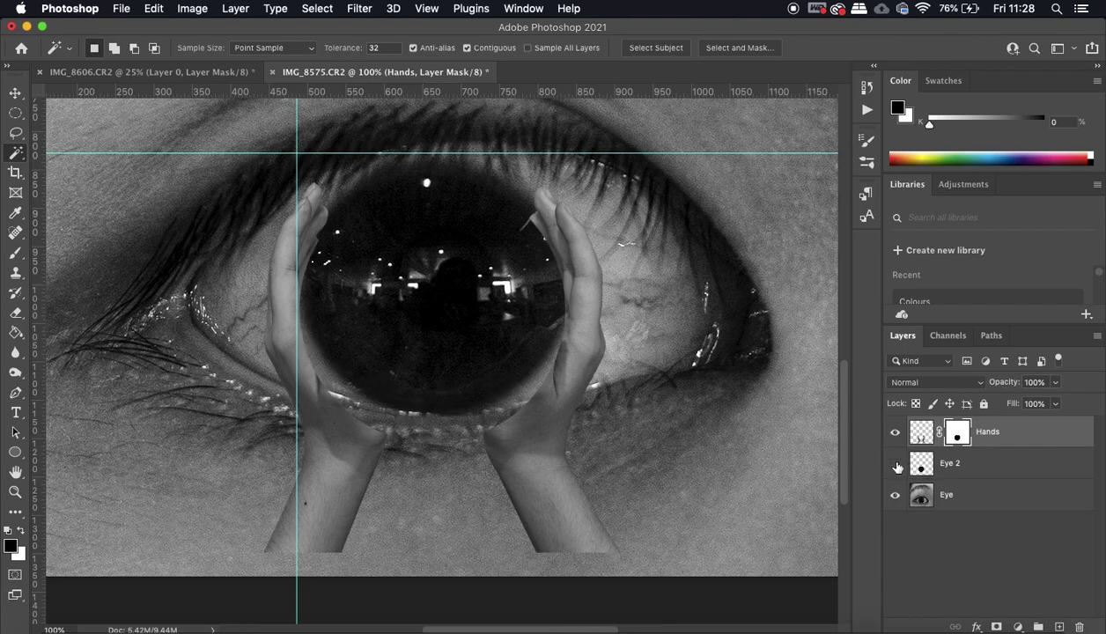
pyautogui.click(898, 467)
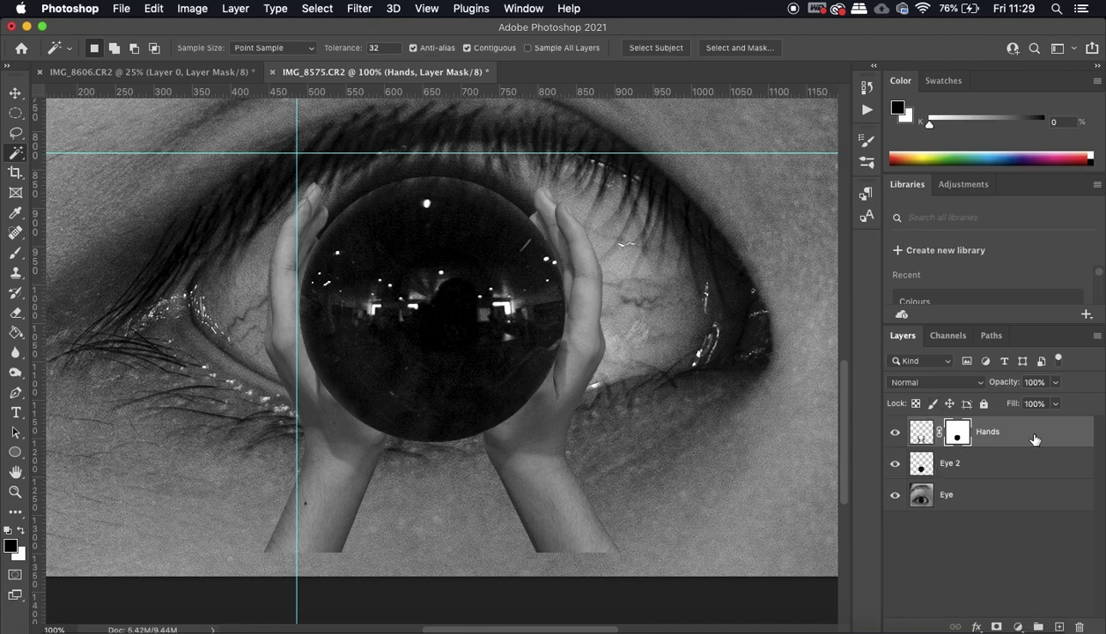
# Duplicate the Hands layer and delete the copy's layer mask
pyautogui.press('super+j')
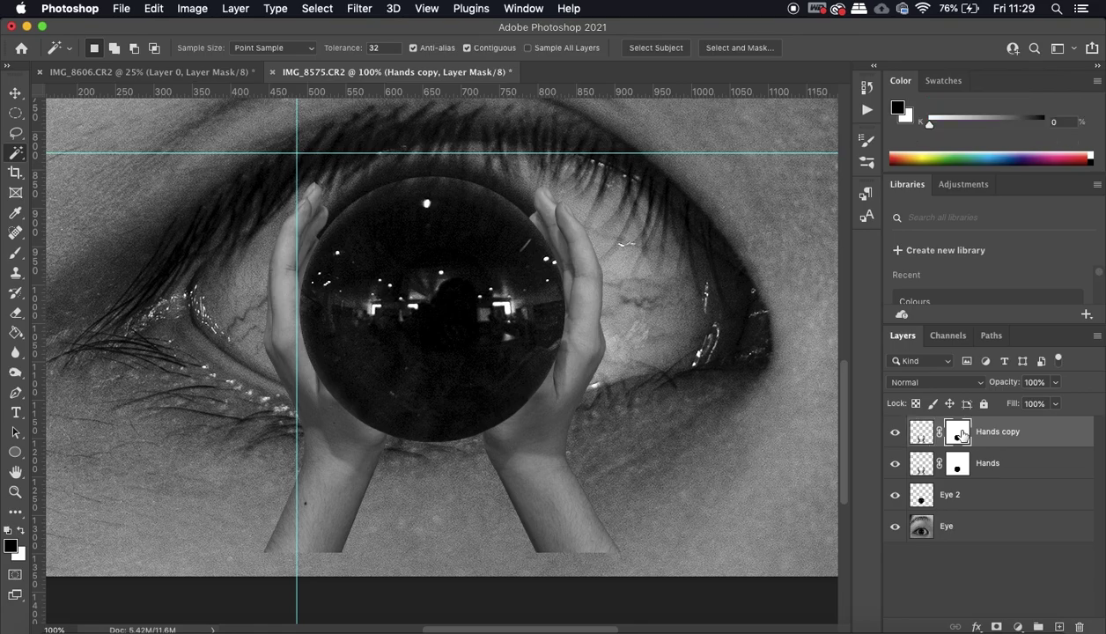
pyautogui.rightClick(962, 435)
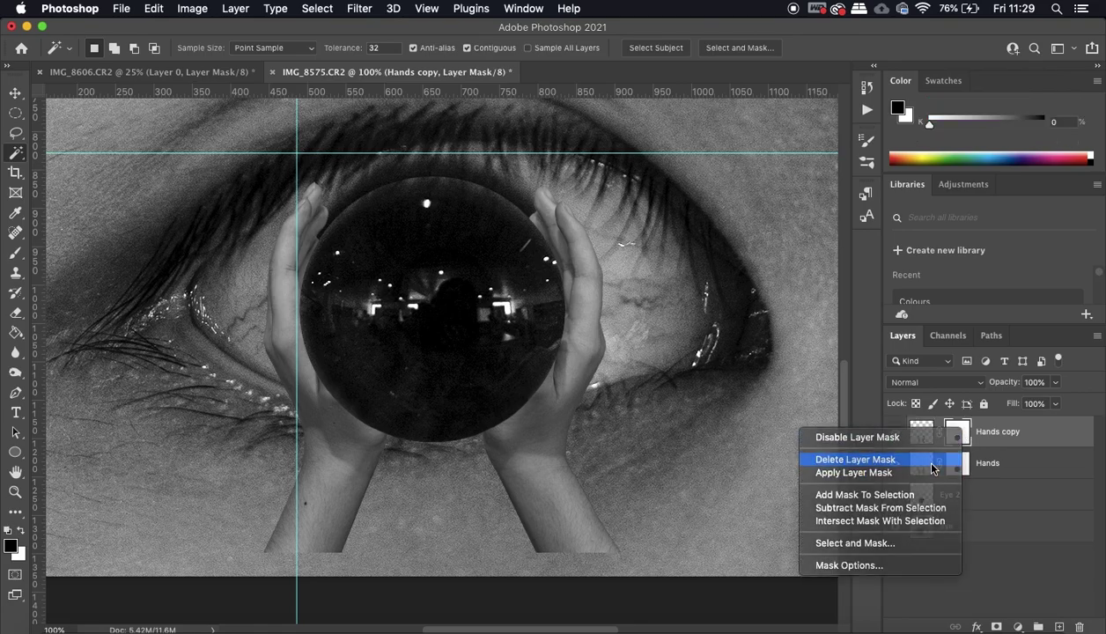
pyautogui.click(934, 459)
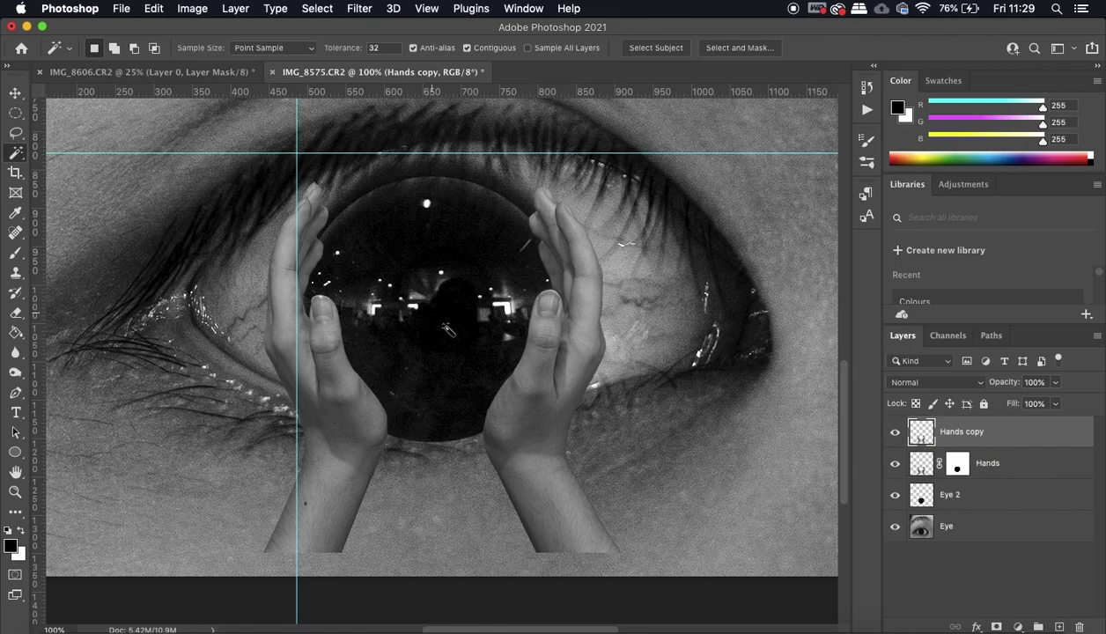
# Select the hands' silhouette from the Hands copy layer, hide that layer, and make the Hands layer's mask active
pyautogui.click(417, 365)
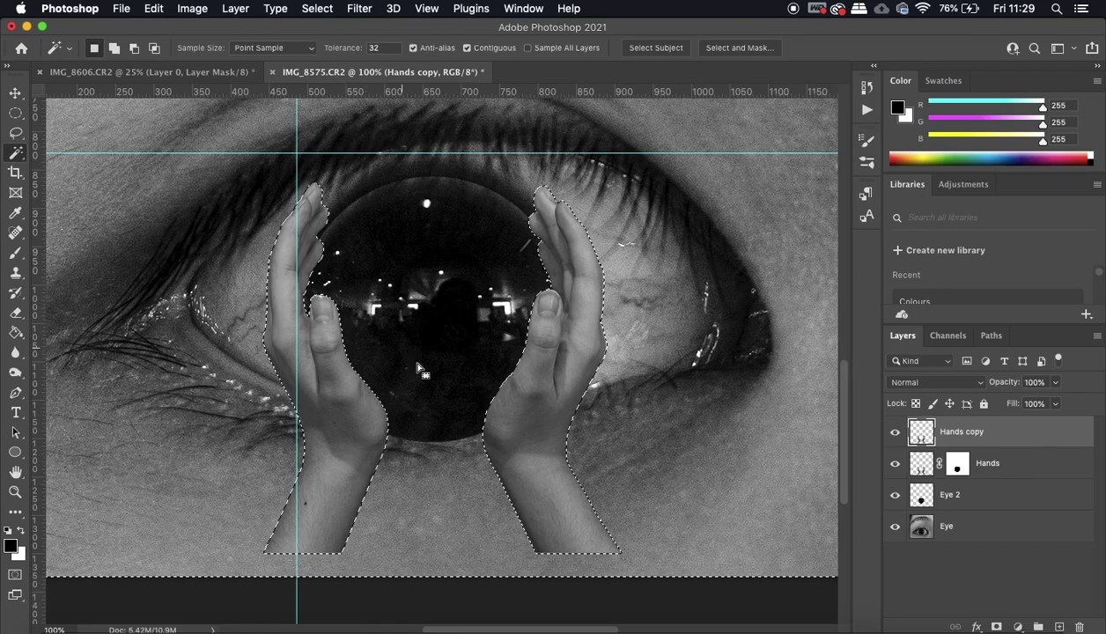
pyautogui.press('super+shift+i')
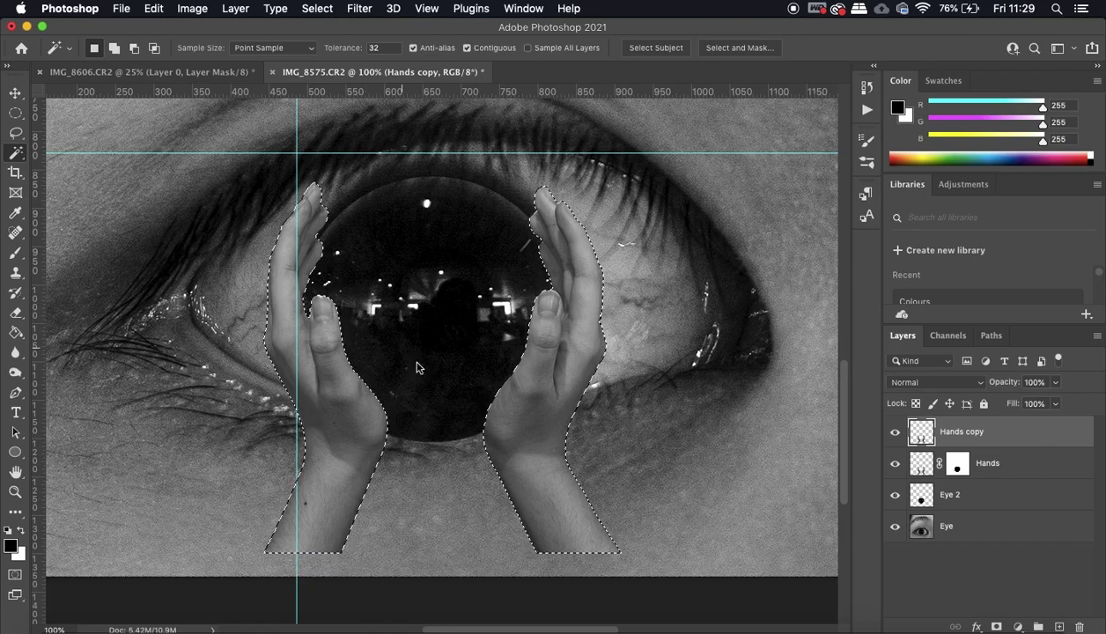
pyautogui.click(896, 432)
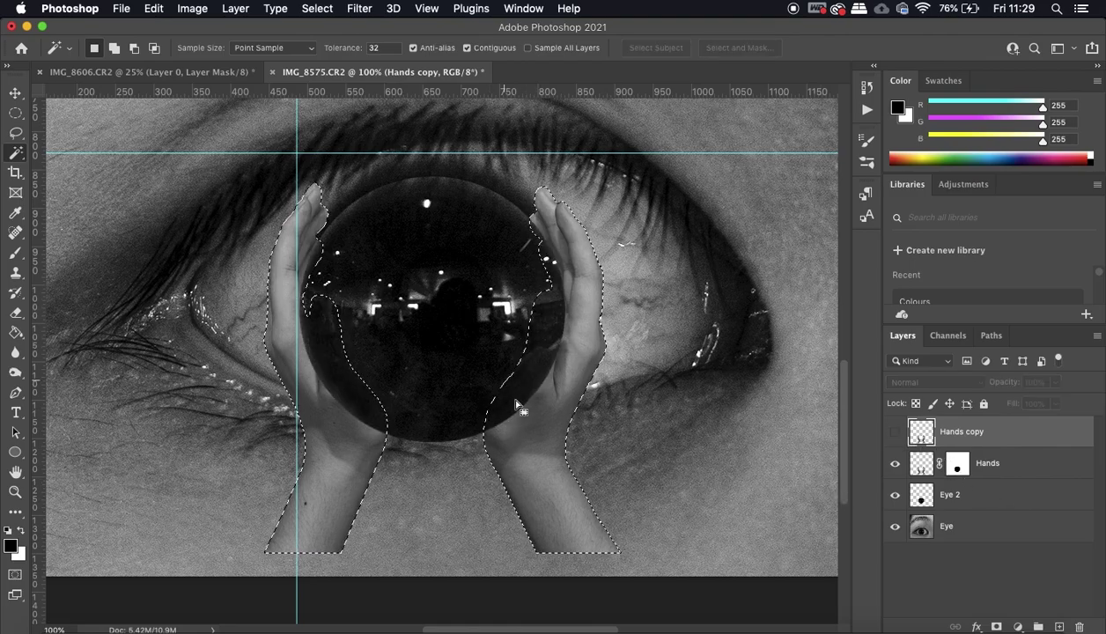
pyautogui.click(960, 466)
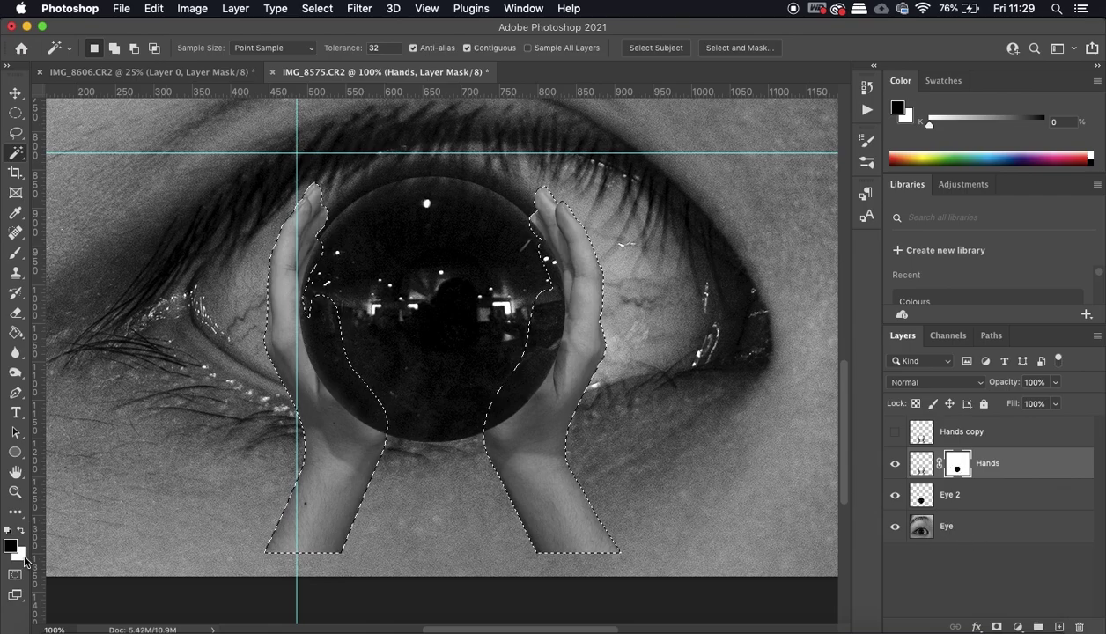
# With the Brush at 74% opacity, paint white on the Hands mask to reveal the base of the right-side hand's thumb
pyautogui.click(15, 254)
pyautogui.press('super+equal')
pyautogui.press('super+equal')
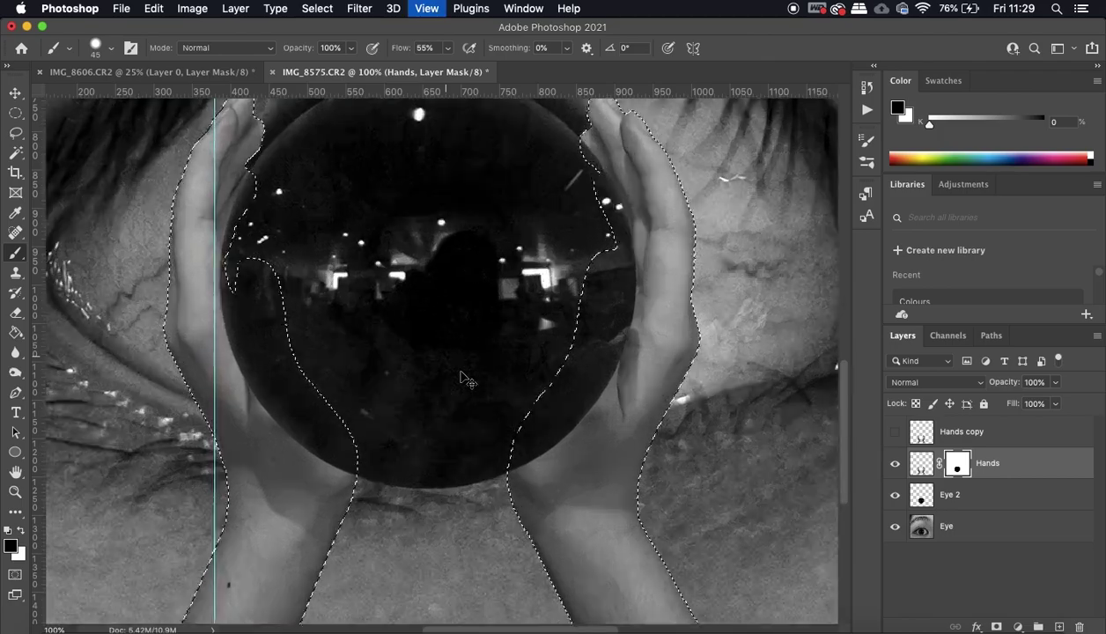
pyautogui.scroll(-2, 621, 548)
pyautogui.hscroll(3, 620, 548)
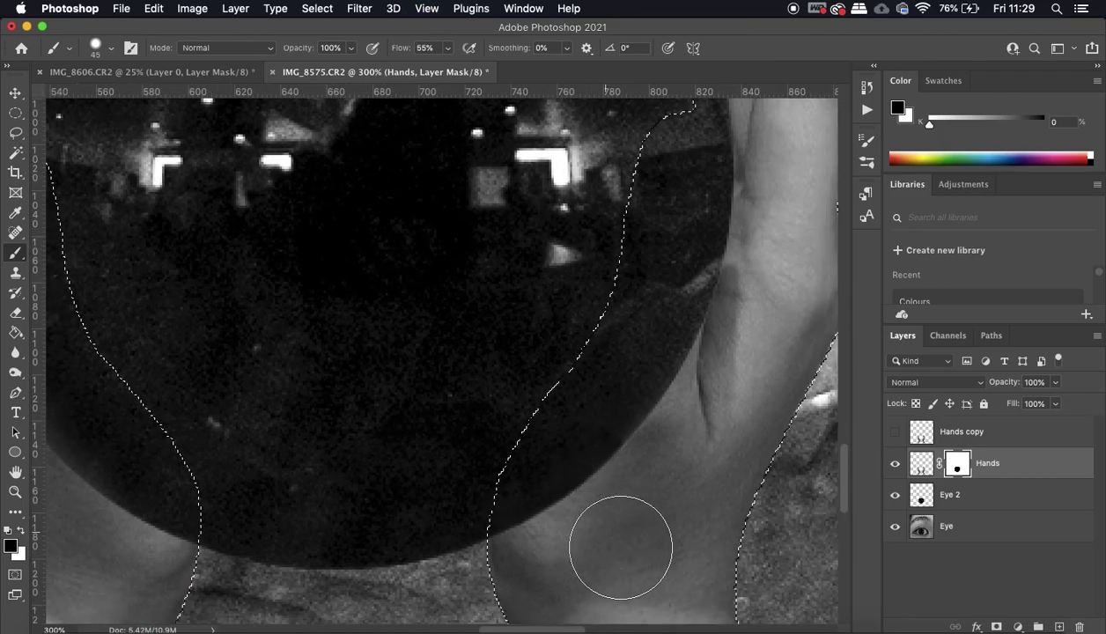
pyautogui.click(350, 49)
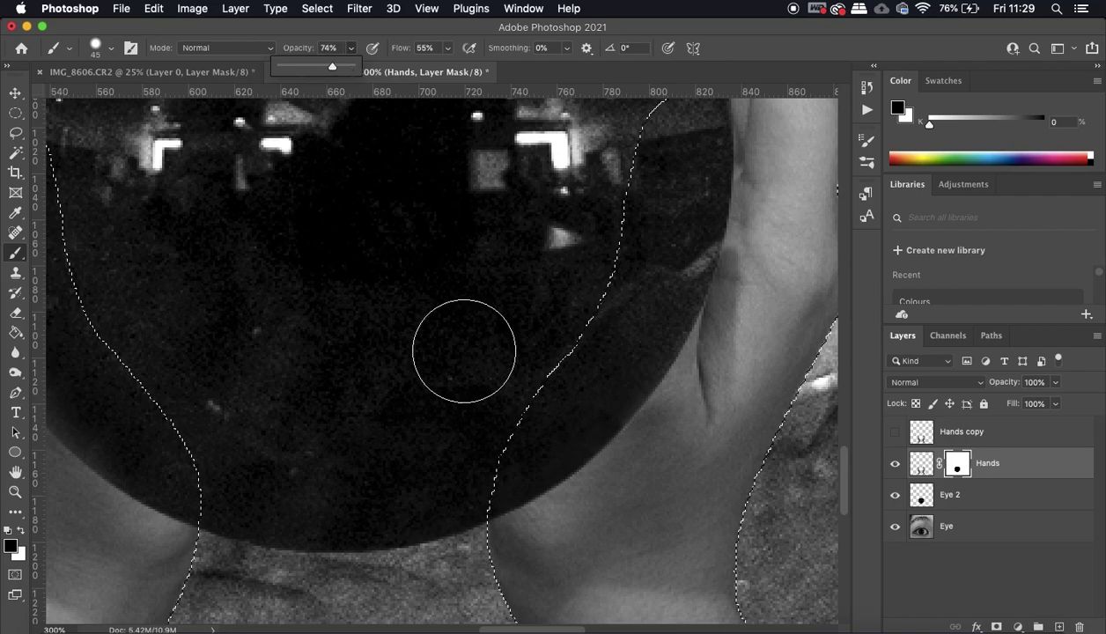
pyautogui.click(541, 470)
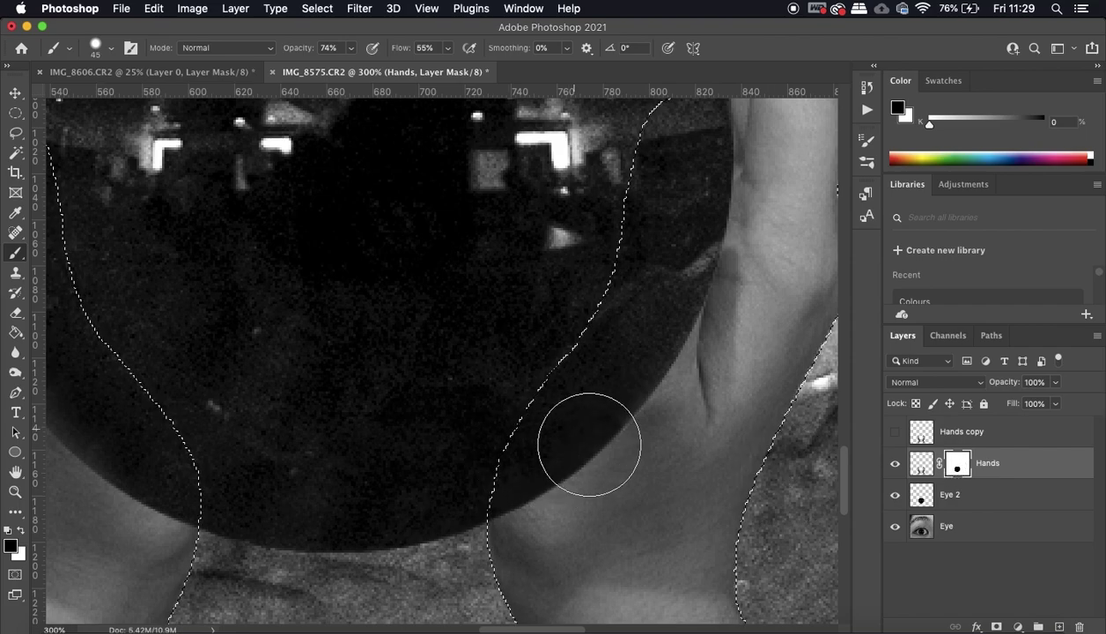
pyautogui.click(24, 529)
pyautogui.moveTo(535, 528)
pyautogui.mouseDown()
pyautogui.moveTo(540, 476)
pyautogui.moveTo(530, 515)
pyautogui.moveTo(546, 485)
pyautogui.moveTo(530, 512)
pyautogui.moveTo(640, 415)
pyautogui.moveTo(614, 451)
pyautogui.moveTo(658, 400)
pyautogui.moveTo(611, 466)
pyautogui.moveTo(535, 534)
pyautogui.moveTo(599, 502)
pyautogui.moveTo(699, 371)
pyautogui.mouseUp()
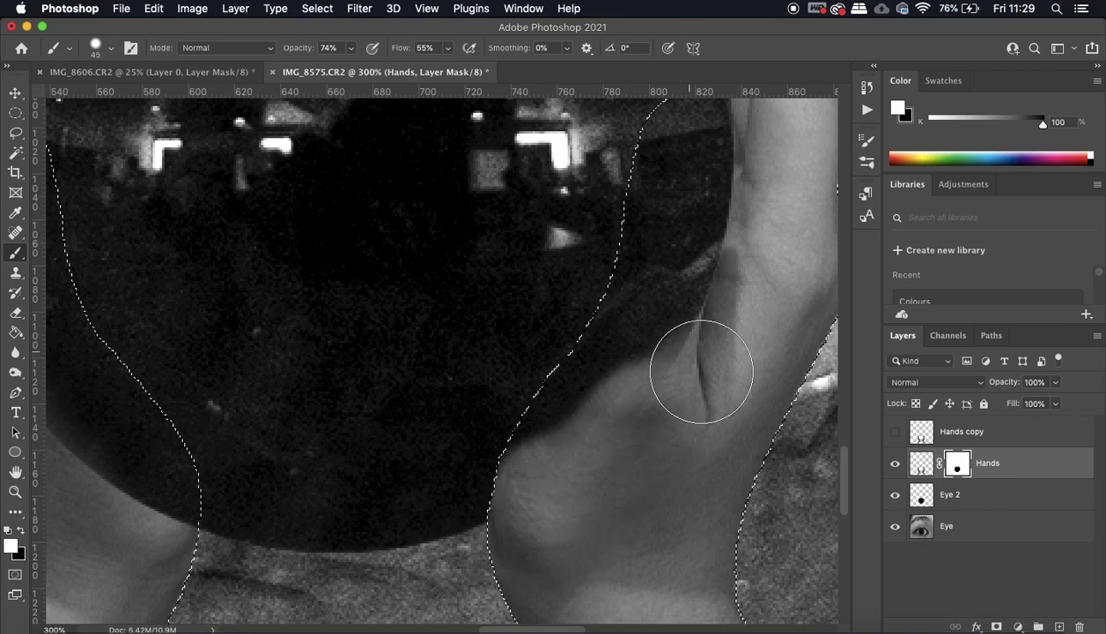
# Continue painting white on the Hands mask to bring back the right-side thumb up to its tip, over the iris
pyautogui.scroll(3, 695, 369)
pyautogui.hscroll(2, 694, 368)
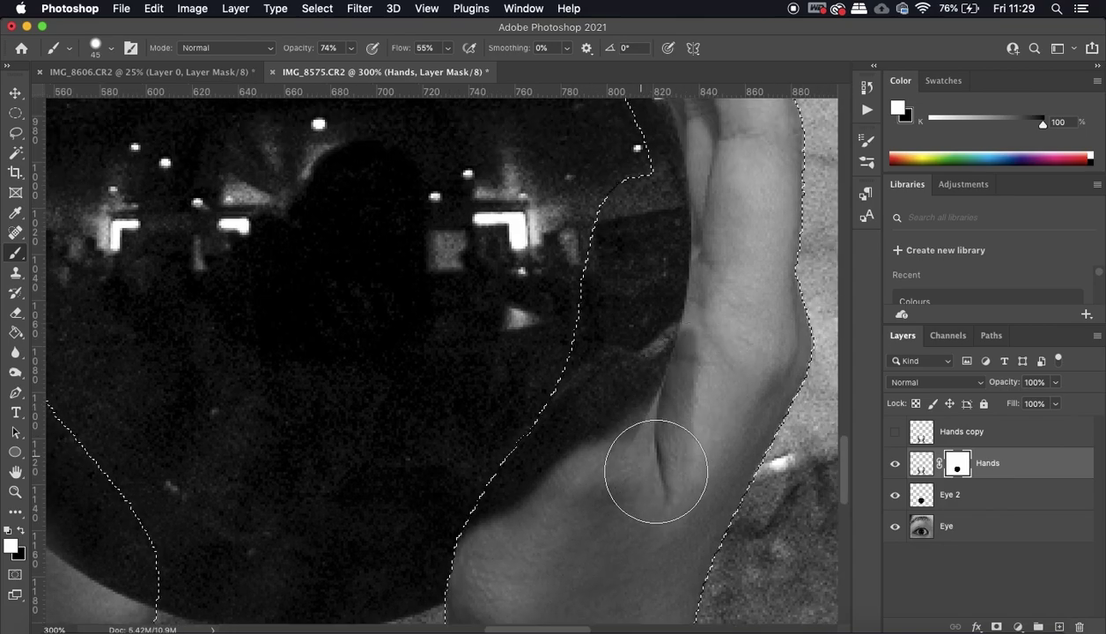
pyautogui.moveTo(636, 451)
pyautogui.mouseDown()
pyautogui.moveTo(641, 414)
pyautogui.moveTo(621, 474)
pyautogui.moveTo(592, 482)
pyautogui.mouseUp()
pyautogui.moveTo(547, 518)
pyautogui.mouseDown()
pyautogui.moveTo(623, 478)
pyautogui.moveTo(620, 524)
pyautogui.moveTo(554, 473)
pyautogui.moveTo(495, 541)
pyautogui.moveTo(567, 472)
pyautogui.moveTo(513, 526)
pyautogui.moveTo(621, 348)
pyautogui.mouseUp()
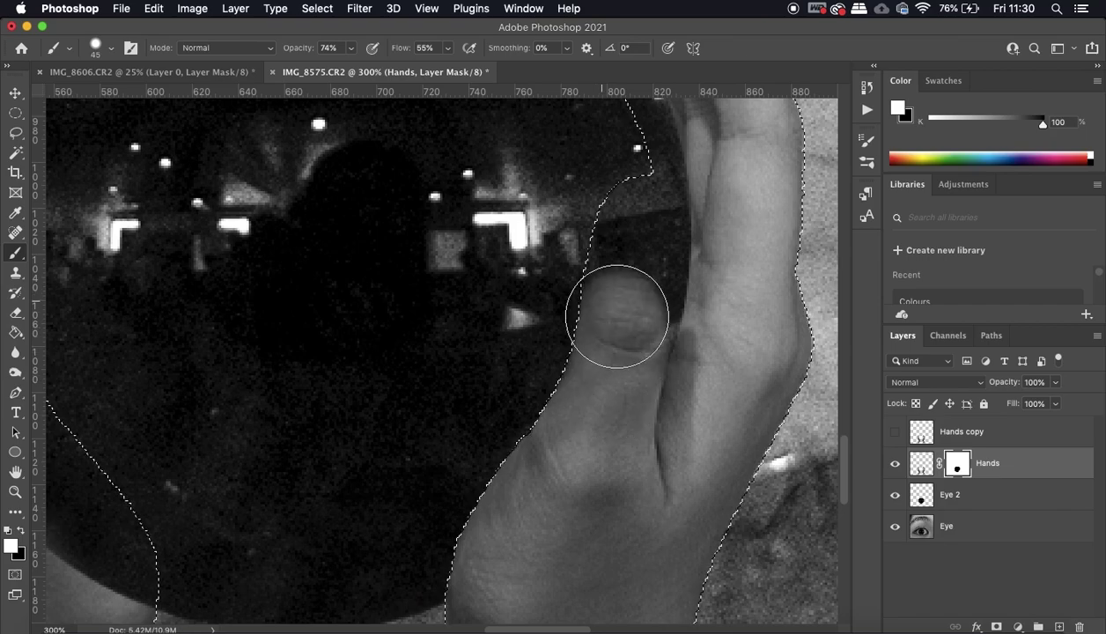
pyautogui.scroll(5, 617, 314)
pyautogui.moveTo(595, 326); pyautogui.dragTo(606, 312)
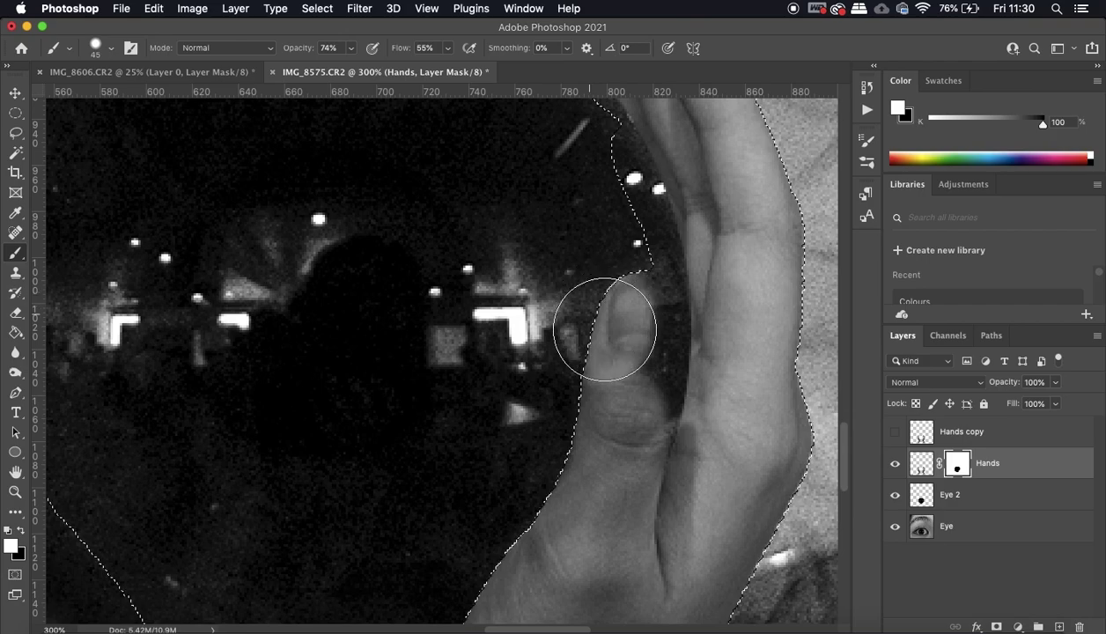
pyautogui.moveTo(615, 317); pyautogui.dragTo(641, 376)
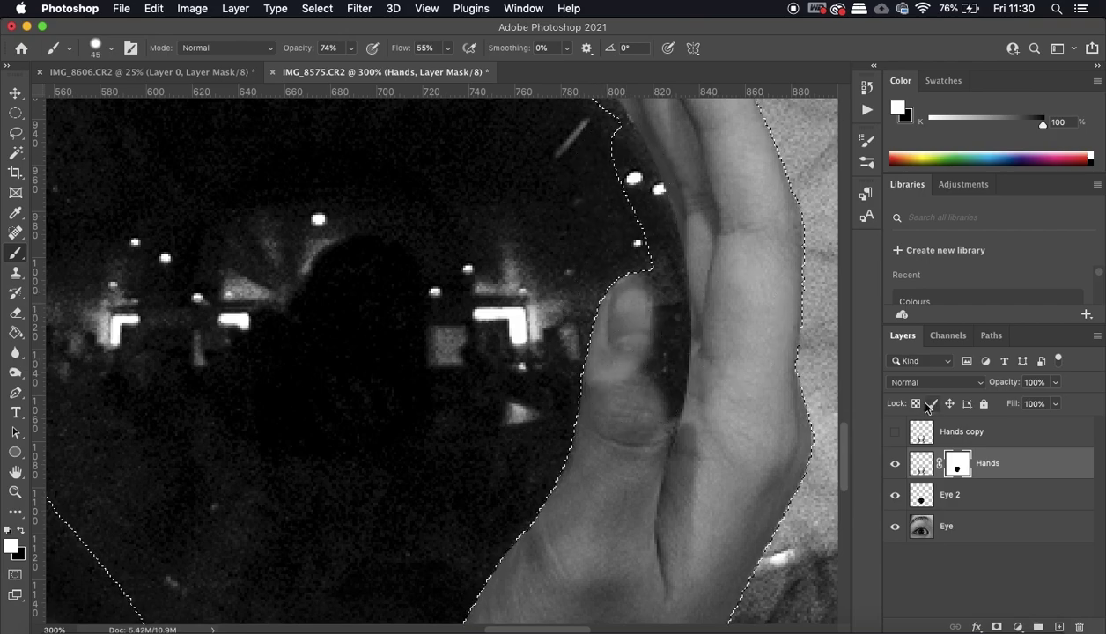
# Refine the right-side thumb's nail and inner edge on the mask with a size 35 brush, comparing against the Hands copy layer
pyautogui.click(896, 432)
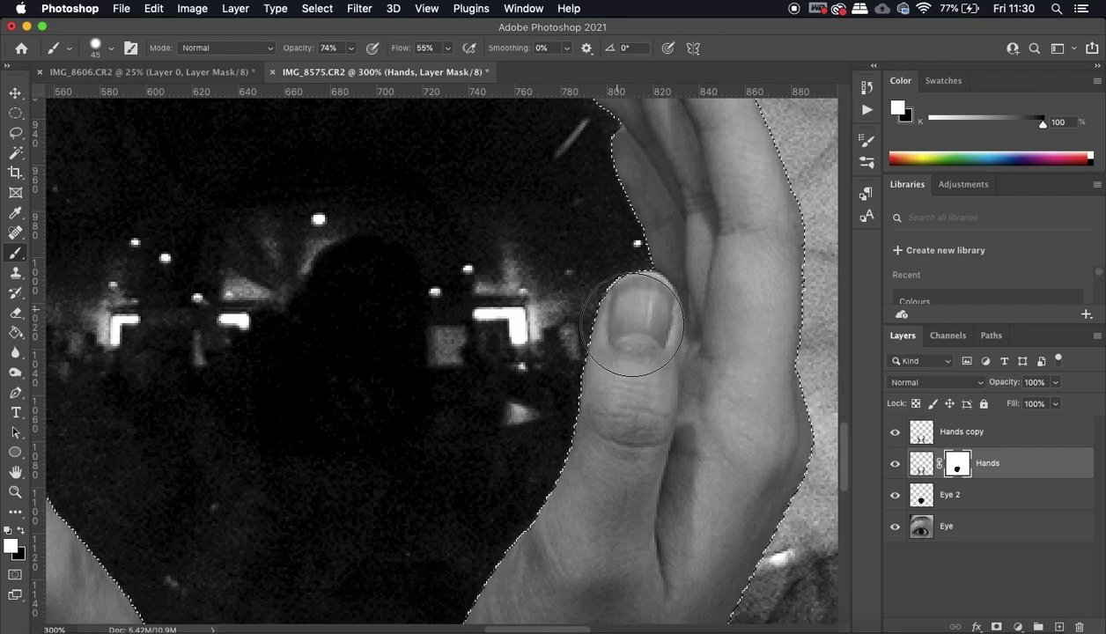
pyautogui.scroll(3, 632, 326)
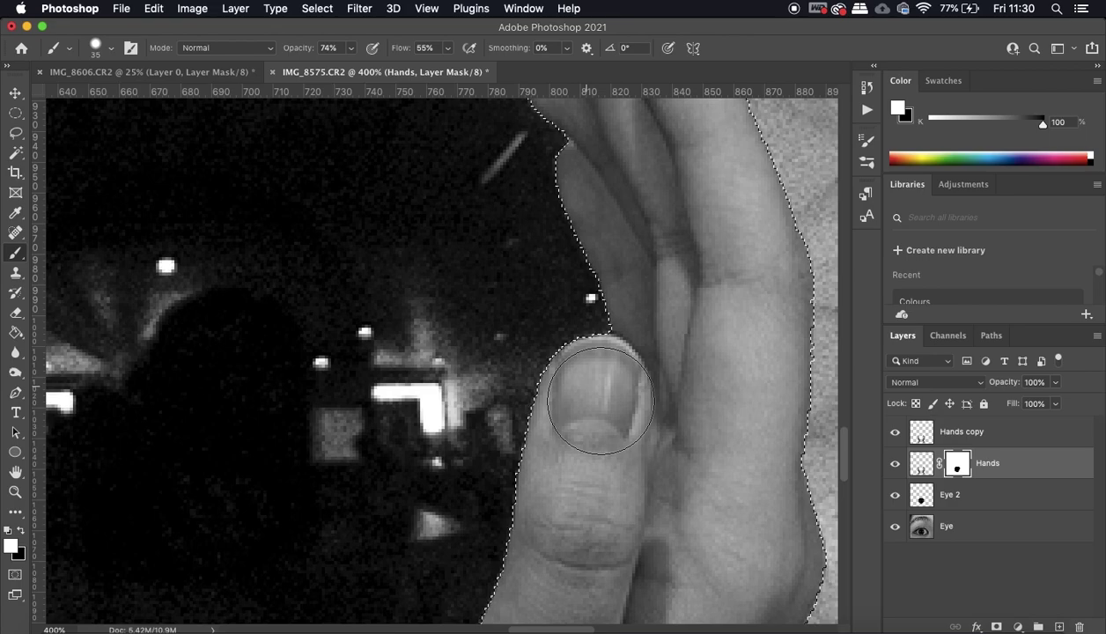
pyautogui.click(894, 432)
pyautogui.moveTo(602, 440)
pyautogui.mouseDown()
pyautogui.moveTo(602, 568)
pyautogui.moveTo(627, 498)
pyautogui.moveTo(618, 531)
pyautogui.moveTo(636, 538)
pyautogui.moveTo(711, 494)
pyautogui.moveTo(701, 322)
pyautogui.moveTo(716, 345)
pyautogui.mouseUp()
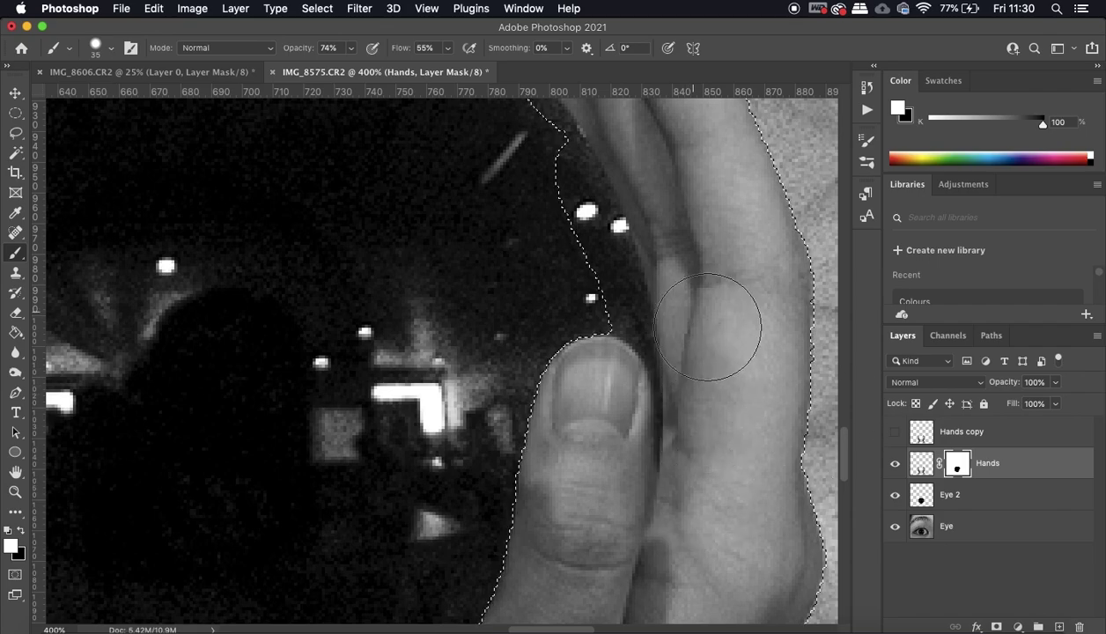
pyautogui.click(895, 432)
pyautogui.moveTo(708, 305)
pyautogui.mouseDown()
pyautogui.moveTo(722, 332)
pyautogui.moveTo(708, 333)
pyautogui.moveTo(723, 359)
pyautogui.moveTo(712, 404)
pyautogui.moveTo(716, 501)
pyautogui.mouseUp()
pyautogui.click(895, 438)
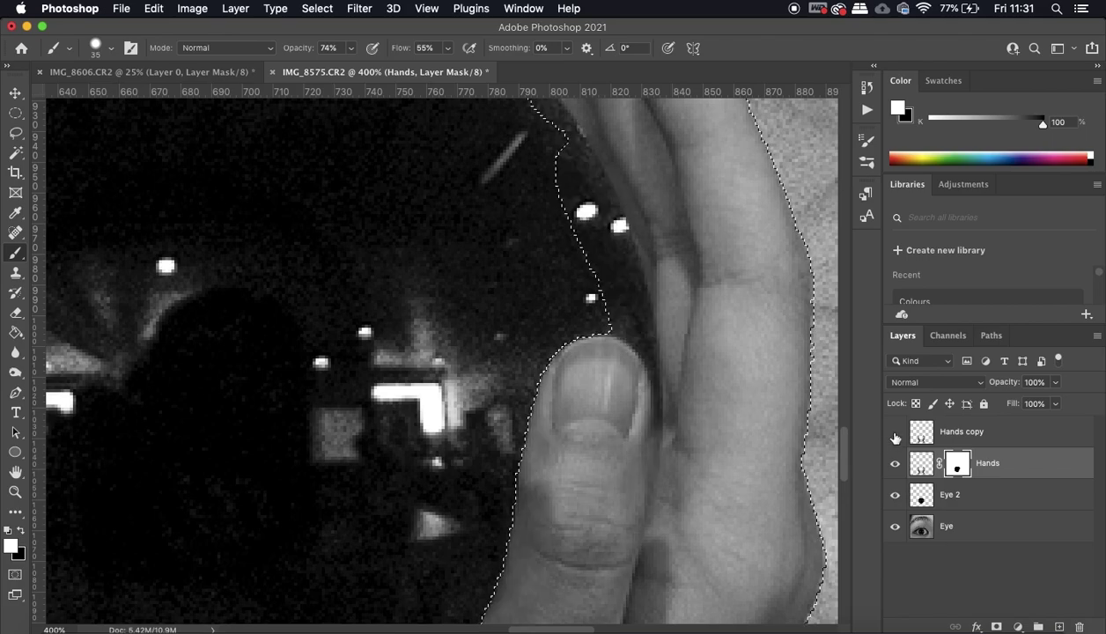
pyautogui.moveTo(702, 477)
pyautogui.mouseDown()
pyautogui.moveTo(655, 487)
pyautogui.moveTo(640, 511)
pyautogui.moveTo(659, 510)
pyautogui.moveTo(695, 477)
pyautogui.moveTo(689, 505)
pyautogui.moveTo(695, 485)
pyautogui.moveTo(656, 527)
pyautogui.moveTo(610, 475)
pyautogui.moveTo(600, 417)
pyautogui.moveTo(611, 487)
pyautogui.moveTo(580, 516)
pyautogui.mouseUp()
# Check the left-side hand against Hands copy, and paint white on the Hands mask to reveal its palm and lower thumb
pyautogui.press('super+minus')
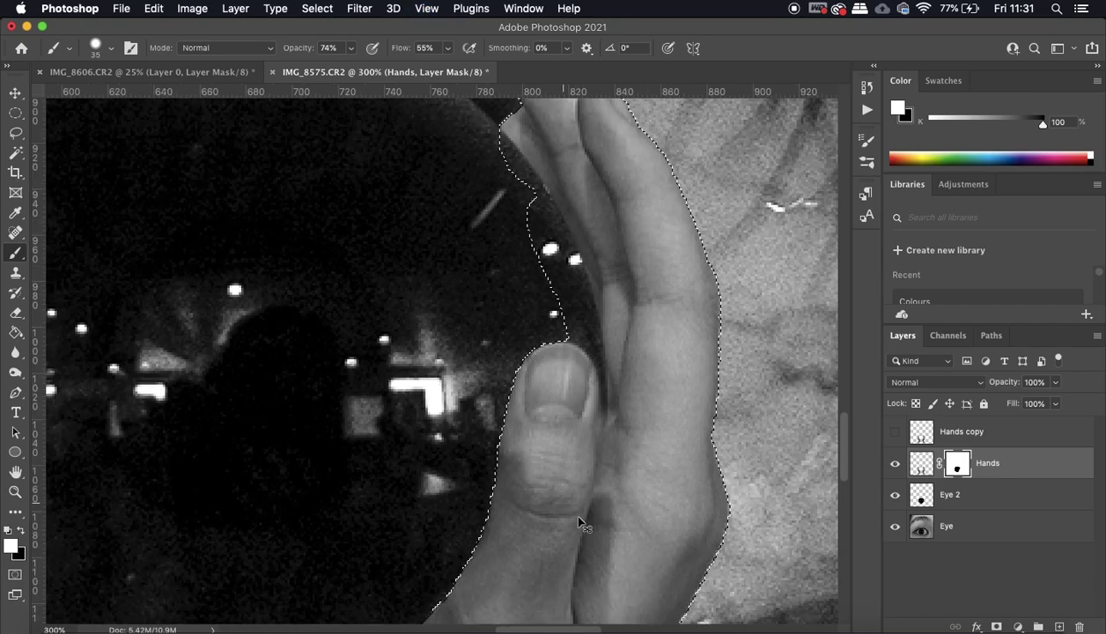
pyautogui.press('super+minus')
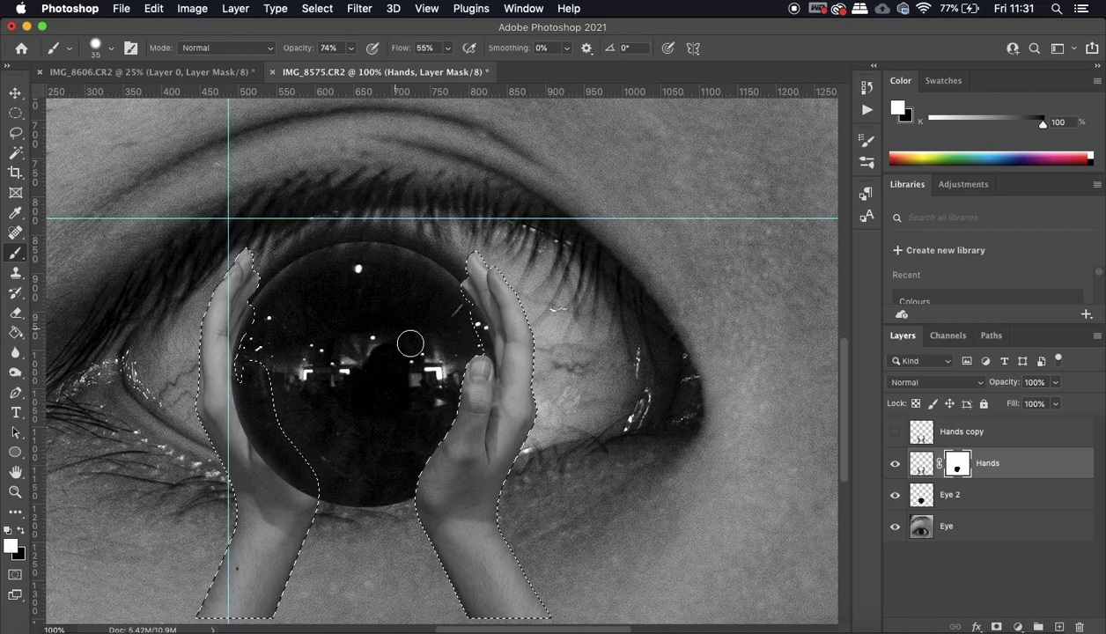
pyautogui.press('super+plus')
pyautogui.press('super+plus')
pyautogui.hscroll(-10, 354, 371)
pyautogui.scroll(-3, 353, 371)
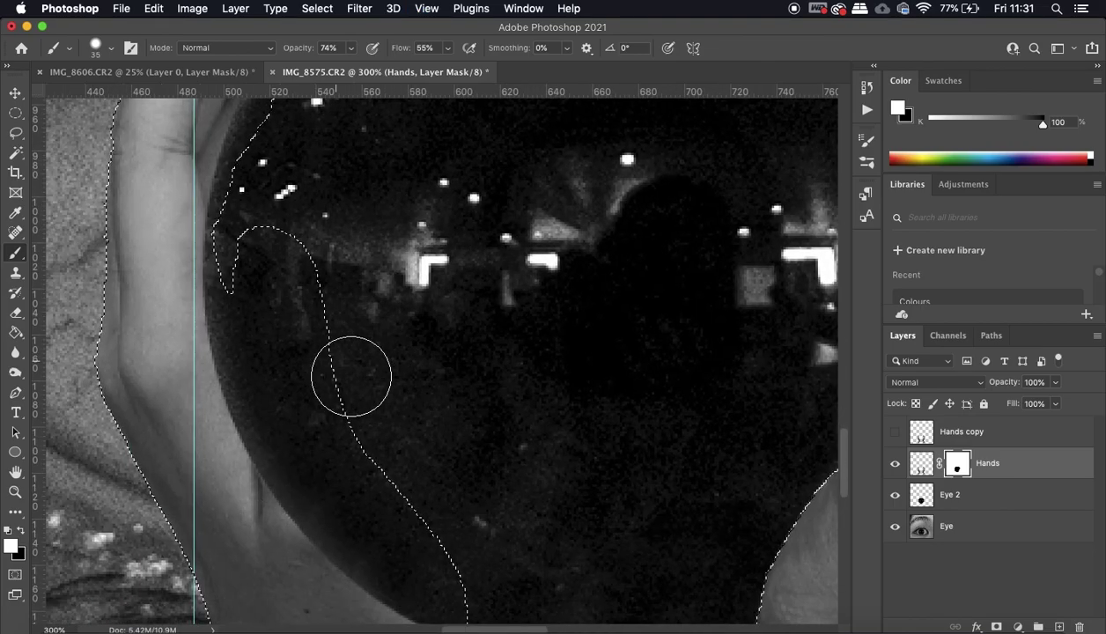
pyautogui.click(895, 431)
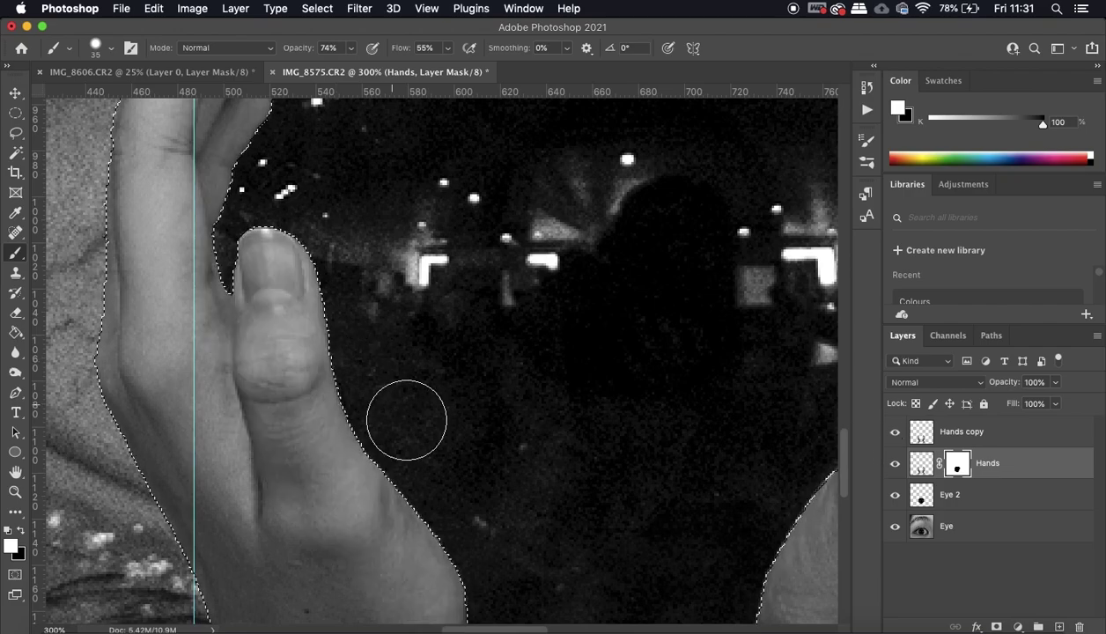
pyautogui.click(897, 435)
pyautogui.click(895, 432)
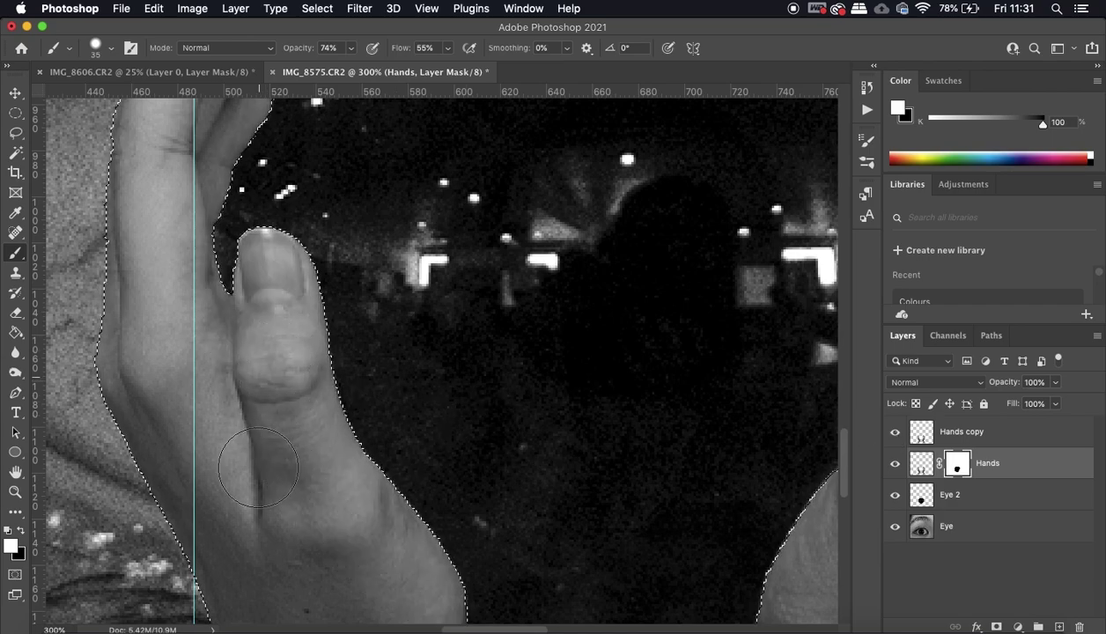
pyautogui.click(895, 432)
pyautogui.moveTo(318, 537)
pyautogui.mouseDown()
pyautogui.moveTo(243, 537)
pyautogui.moveTo(412, 532)
pyautogui.moveTo(282, 520)
pyautogui.moveTo(370, 604)
pyautogui.mouseUp()
pyautogui.scroll(-5, 359, 553)
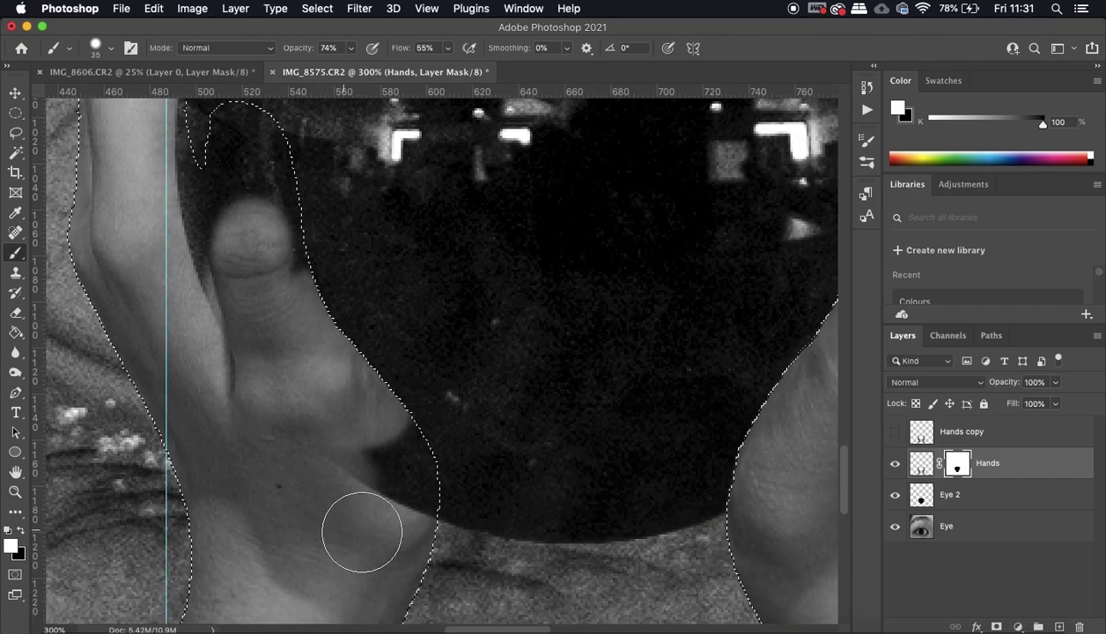
pyautogui.moveTo(312, 478)
pyautogui.mouseDown()
pyautogui.moveTo(370, 507)
pyautogui.moveTo(397, 447)
pyautogui.mouseUp()
pyautogui.moveTo(406, 495)
pyautogui.mouseDown()
pyautogui.moveTo(390, 518)
pyautogui.moveTo(390, 444)
pyautogui.mouseUp()
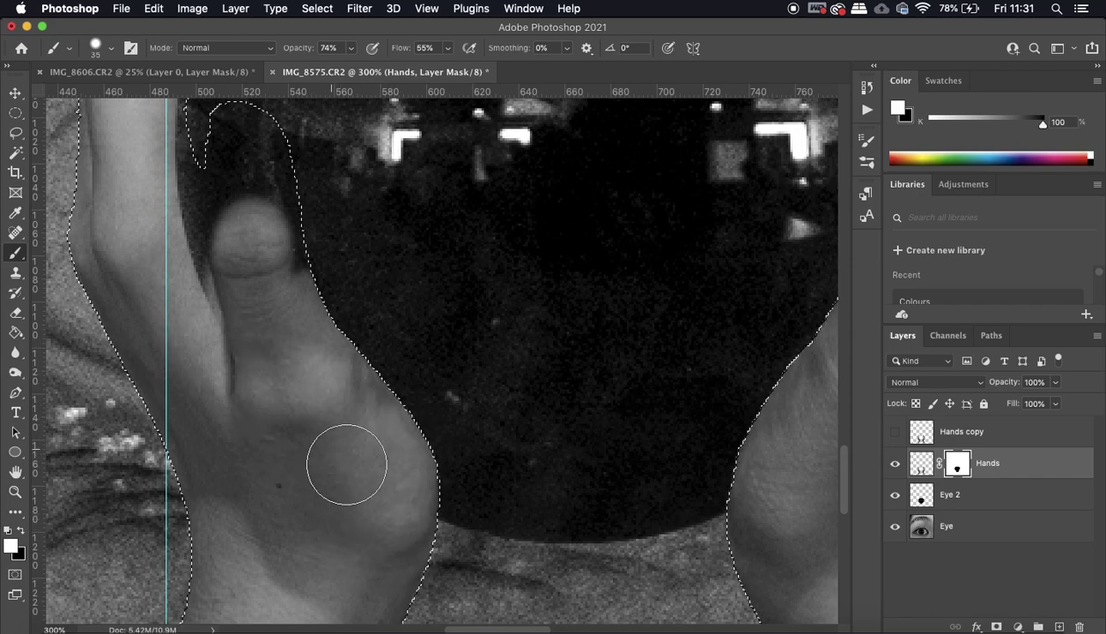
# Reveal the left-side thumb up to its tip and the gap beside the palm on the mask, comparing against Hands copy
pyautogui.scroll(4, 345, 459)
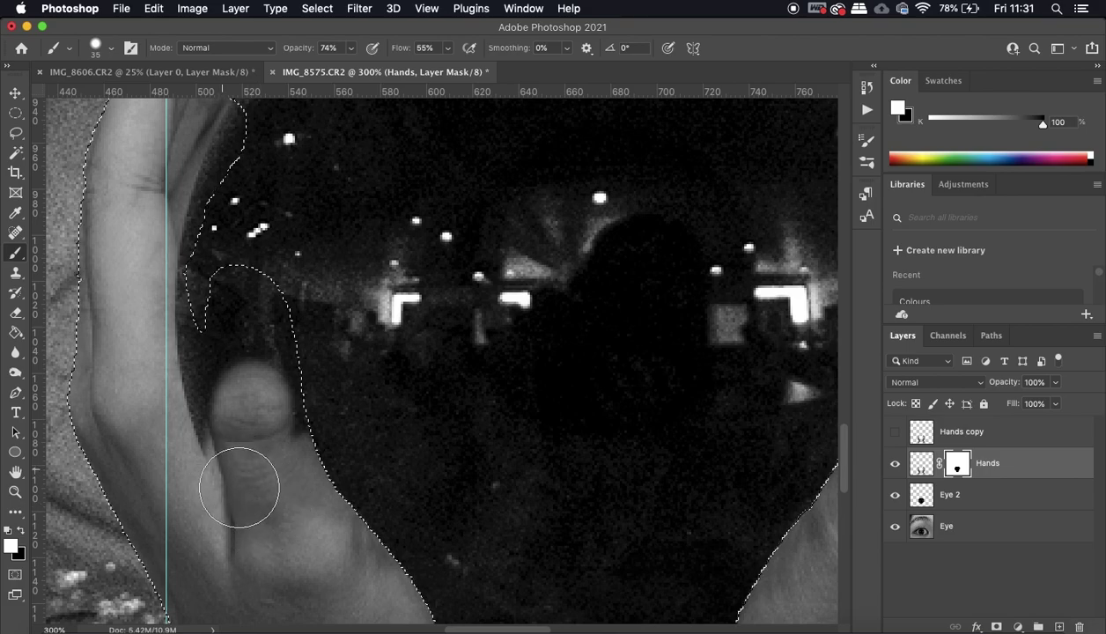
pyautogui.moveTo(236, 485)
pyautogui.mouseDown()
pyautogui.moveTo(229, 456)
pyautogui.moveTo(228, 468)
pyautogui.moveTo(196, 450)
pyautogui.moveTo(199, 462)
pyautogui.moveTo(209, 466)
pyautogui.moveTo(193, 423)
pyautogui.moveTo(220, 449)
pyautogui.moveTo(247, 449)
pyautogui.moveTo(181, 432)
pyautogui.moveTo(295, 436)
pyautogui.mouseUp()
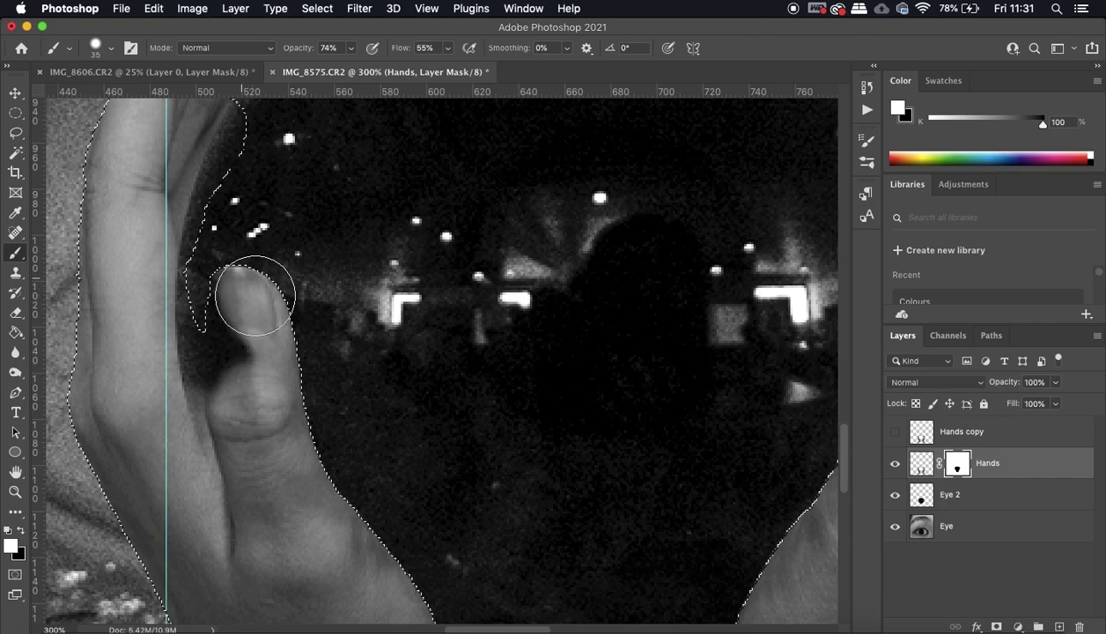
pyautogui.moveTo(250, 302)
pyautogui.mouseDown()
pyautogui.moveTo(265, 367)
pyautogui.moveTo(255, 526)
pyautogui.moveTo(267, 496)
pyautogui.moveTo(282, 542)
pyautogui.moveTo(272, 506)
pyautogui.moveTo(267, 539)
pyautogui.moveTo(233, 386)
pyautogui.moveTo(215, 439)
pyautogui.moveTo(242, 437)
pyautogui.mouseUp()
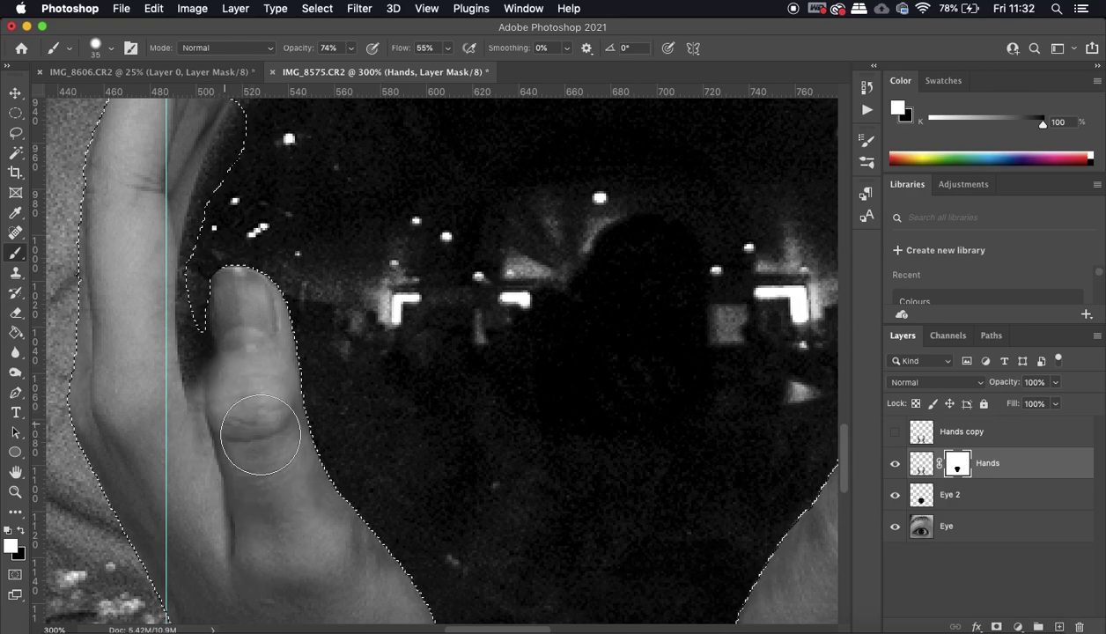
pyautogui.click(895, 431)
pyautogui.scroll(3, 396, 361)
pyautogui.hscroll(-3, 396, 361)
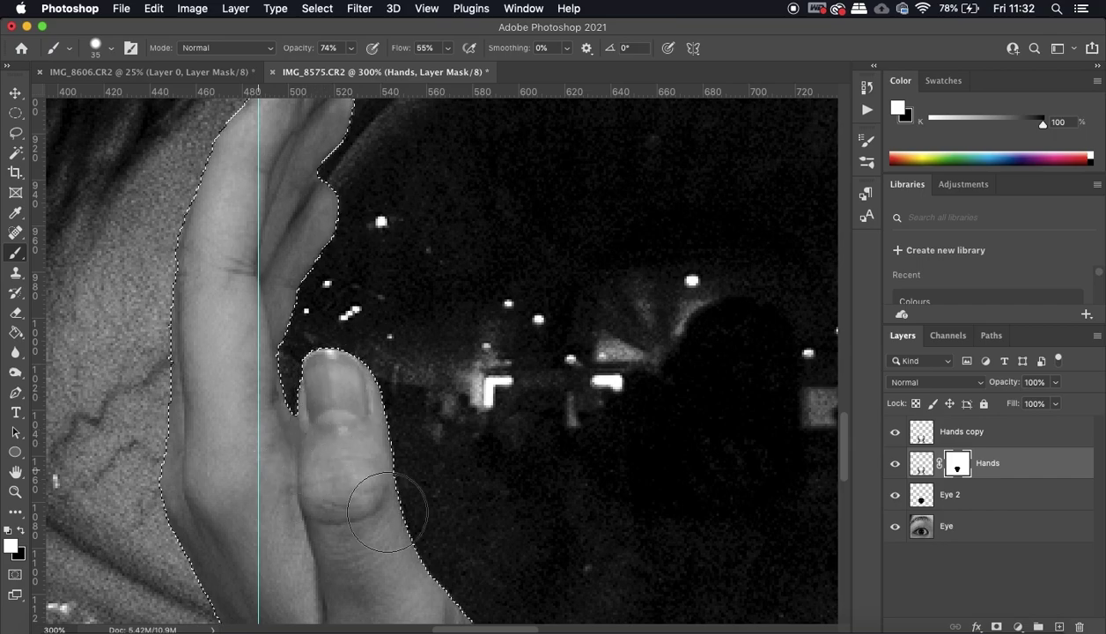
pyautogui.click(894, 433)
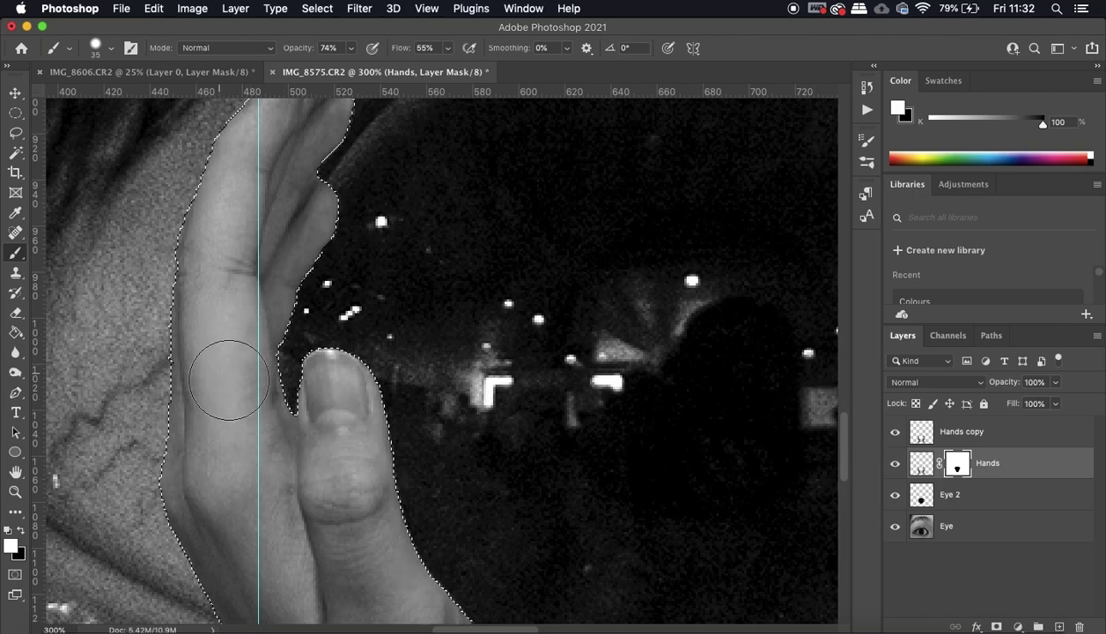
pyautogui.click(896, 433)
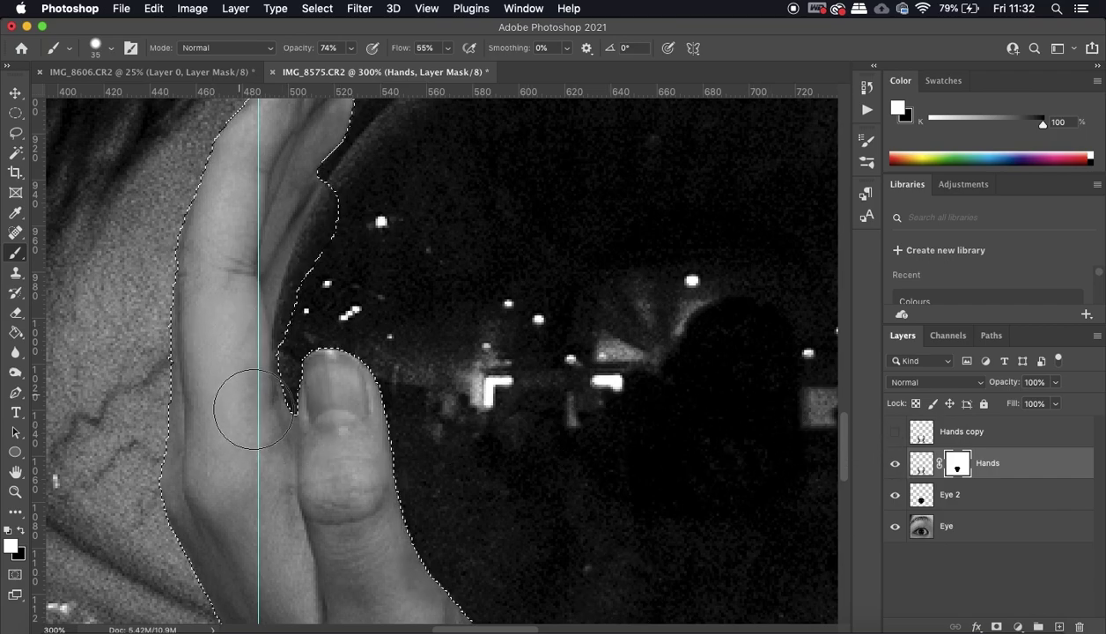
# Deselect the hands' outline and hide the guides to view the whole composite
pyautogui.press('super+minus')
pyautogui.press('super+minus')
pyautogui.press('super+minus')
pyautogui.press('super+d')
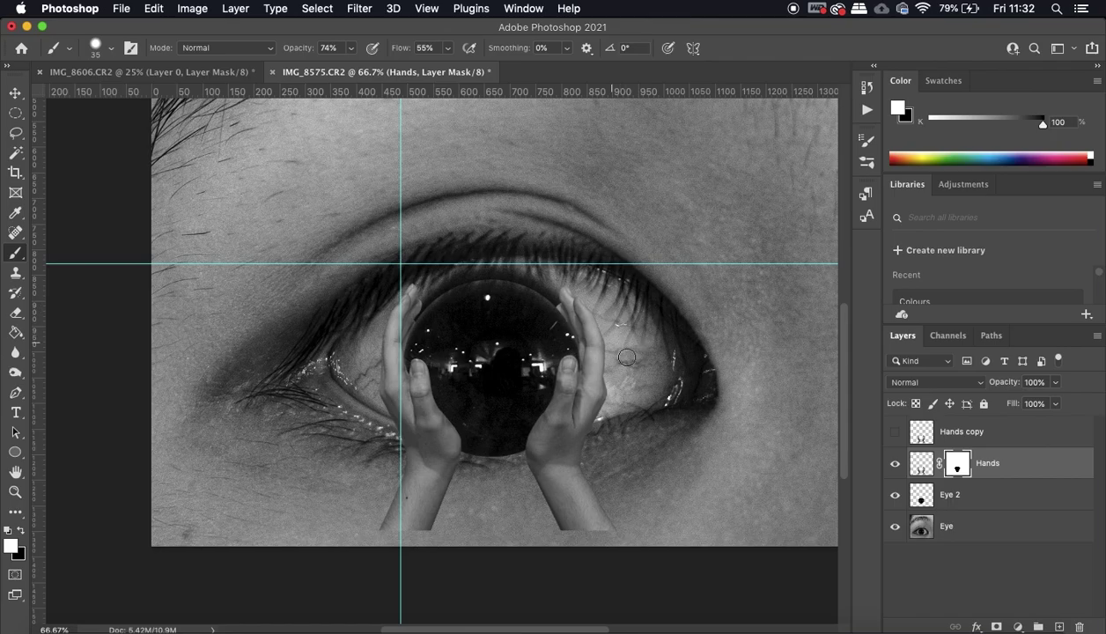
pyautogui.press('super+semicolon')
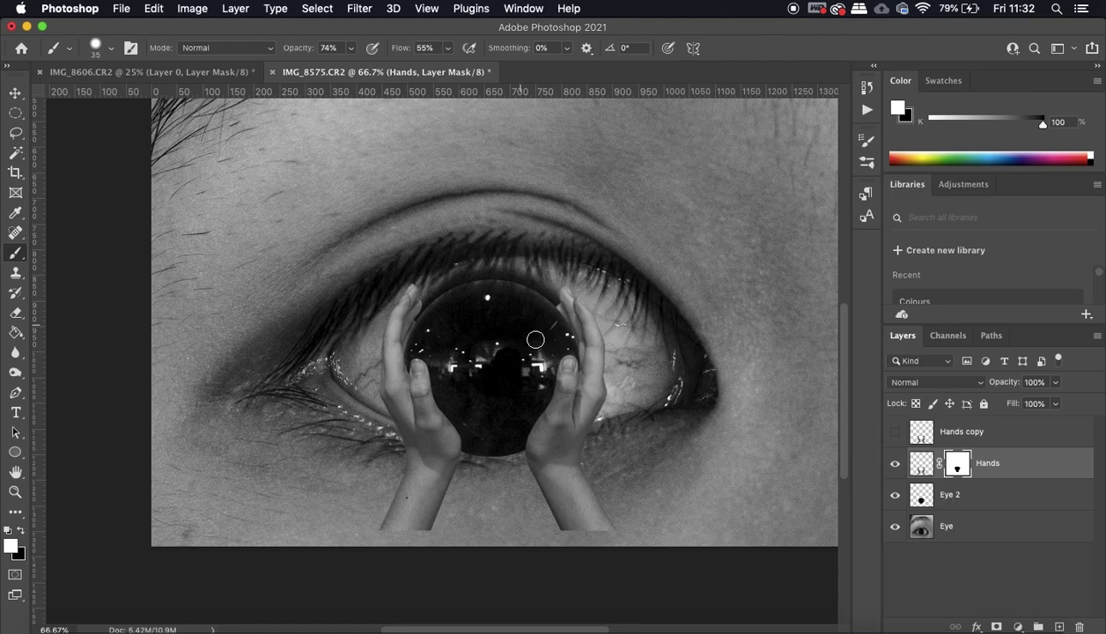
# Make the Eye 2 layer active and ready the toning brush for the iris, using the Midtones range at 22% exposure
pyautogui.press('super+equal')
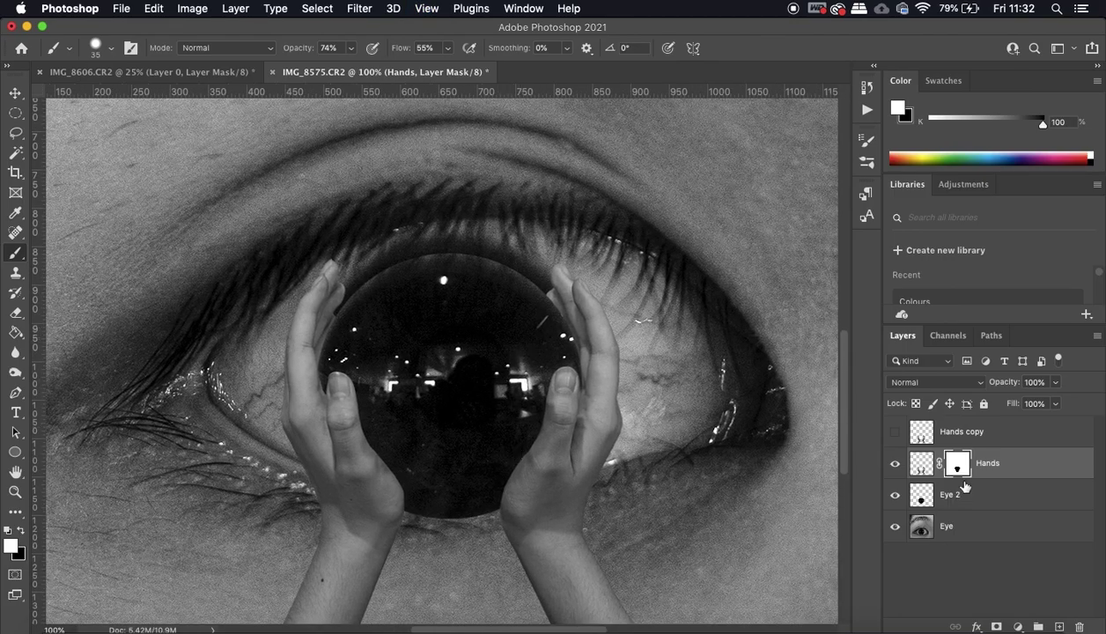
pyautogui.click(920, 500)
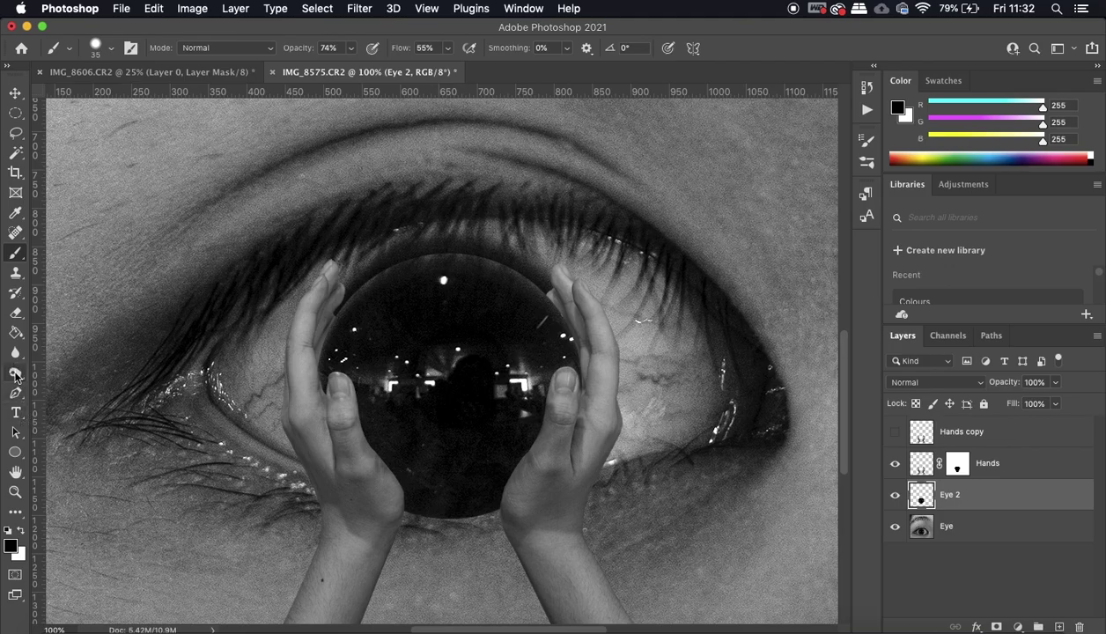
pyautogui.click(15, 375)
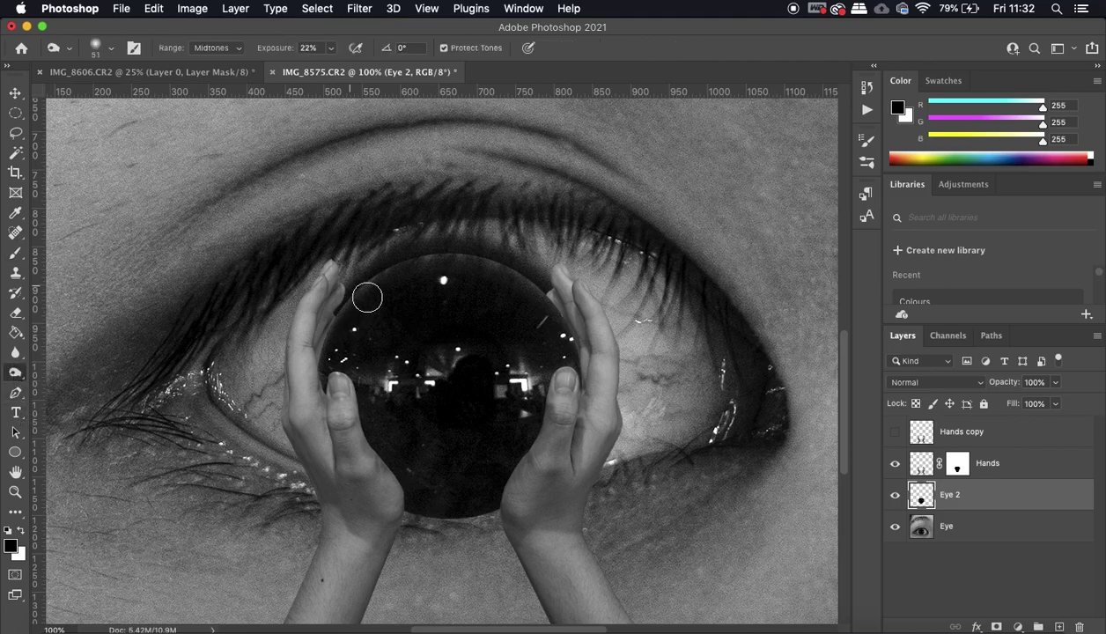